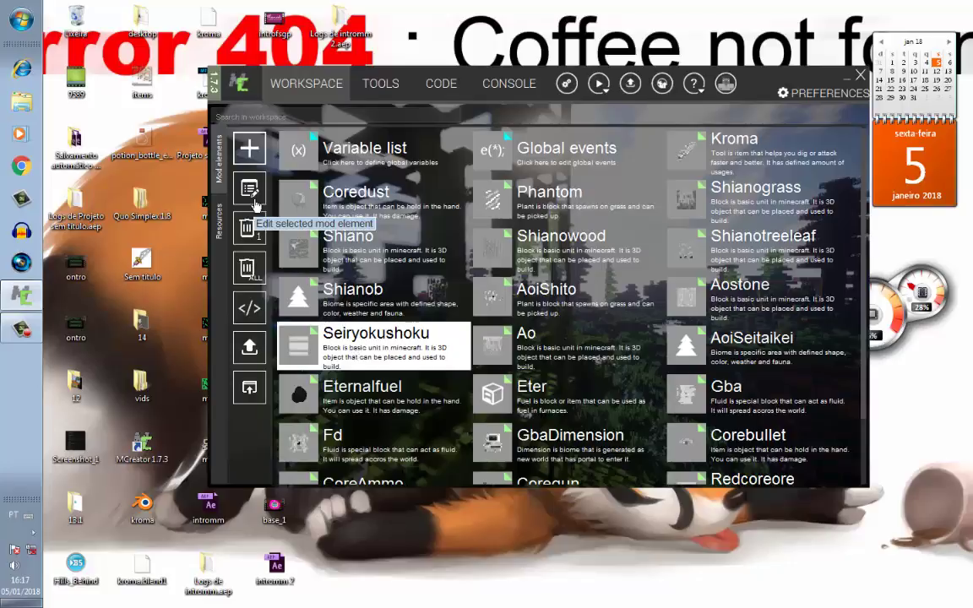
Step: Look over the element types for a new mod element and the workspace's tools, source code and console views
left_click(251, 152)
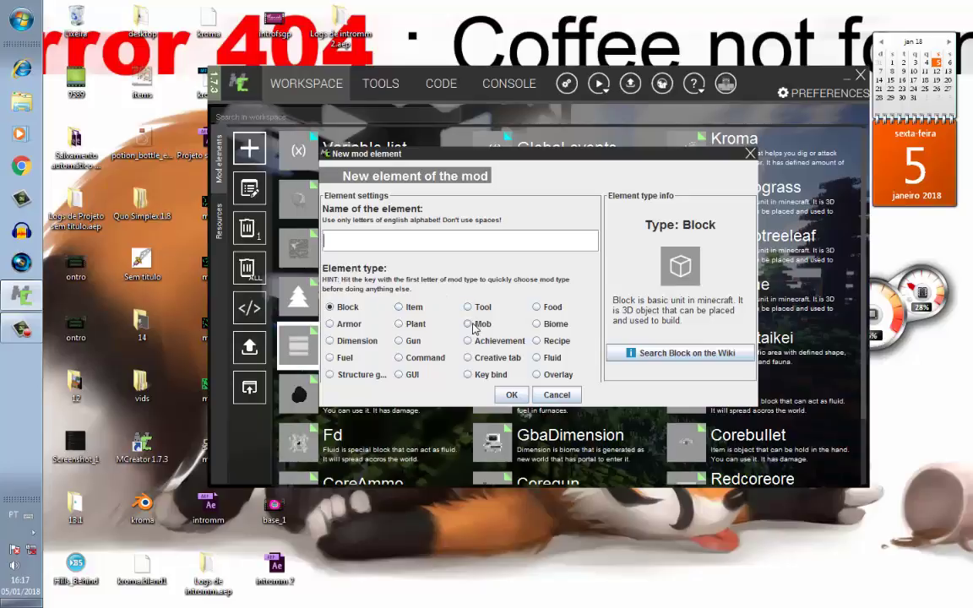
key("Escape")
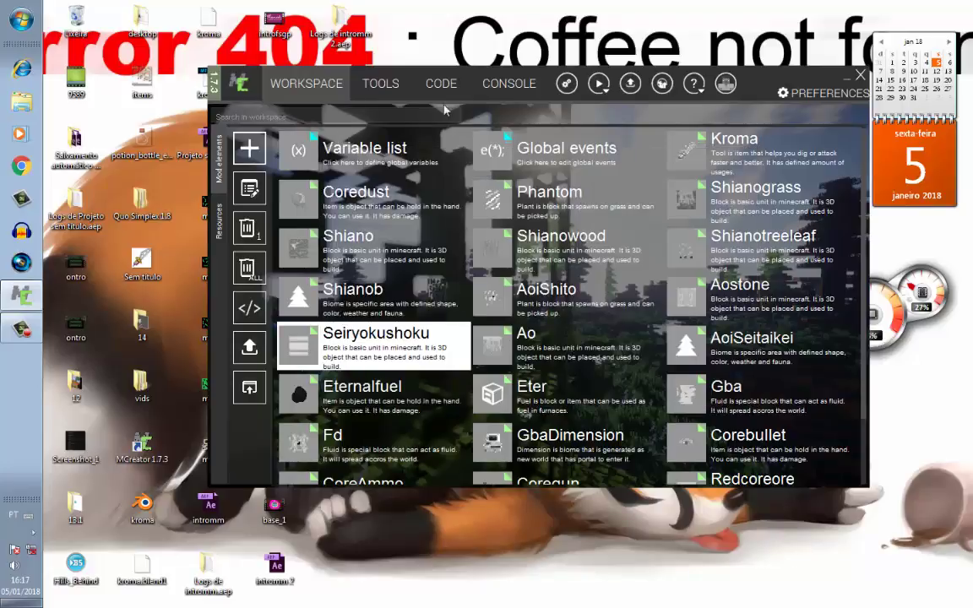
left_click(381, 83)
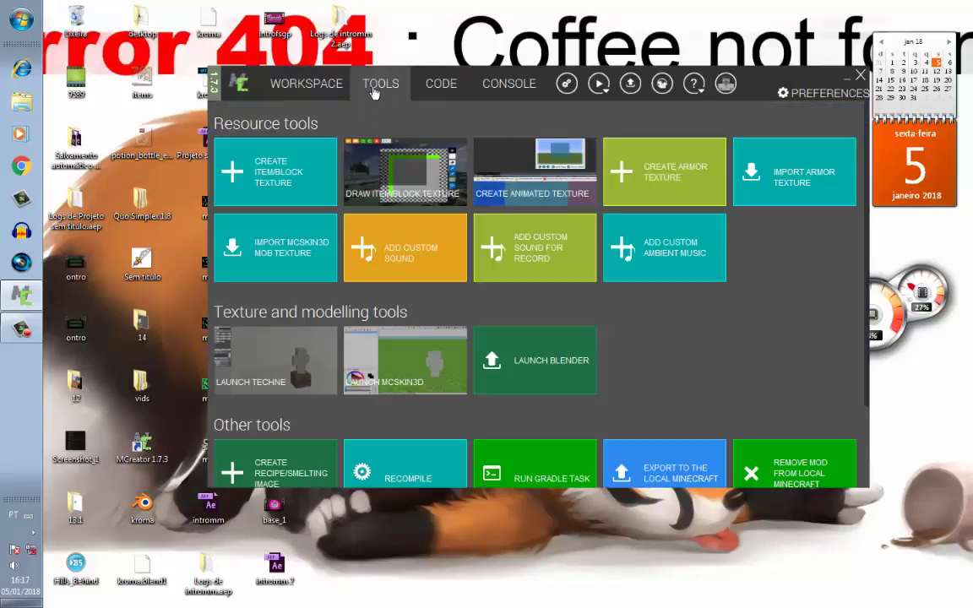
left_click(441, 84)
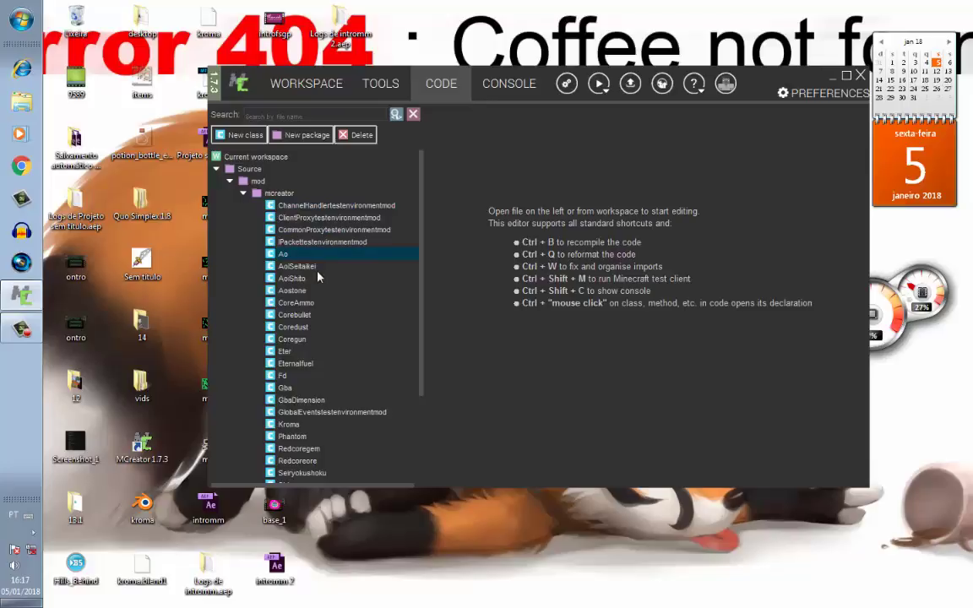
scroll(321, 268, "down", 3)
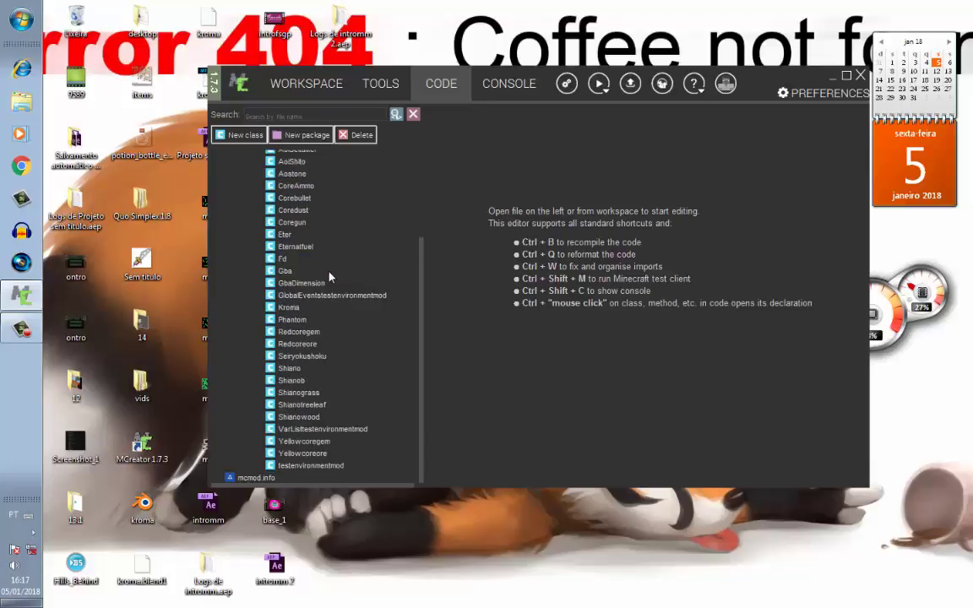
scroll(315, 263, "up", 3)
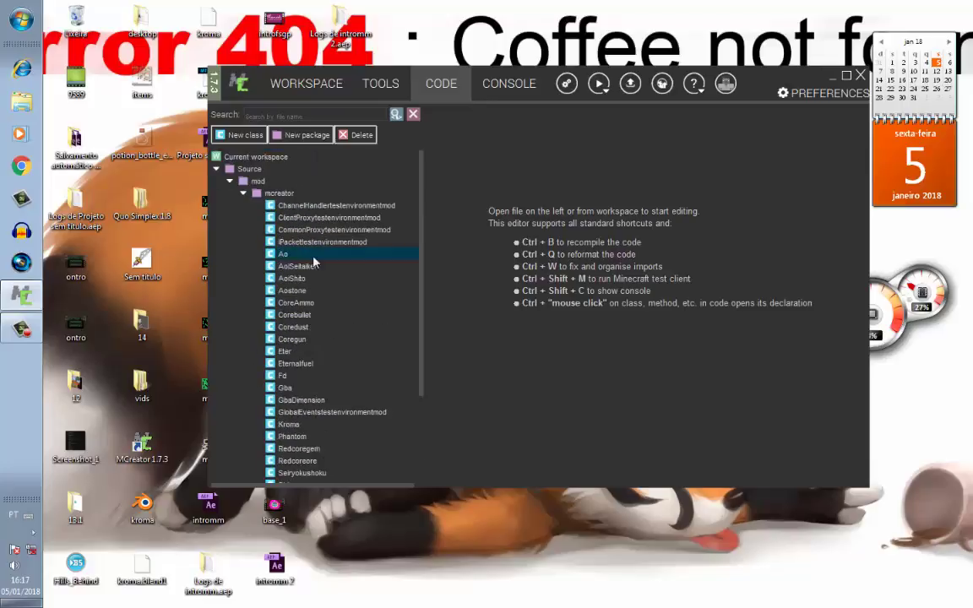
left_click(510, 88)
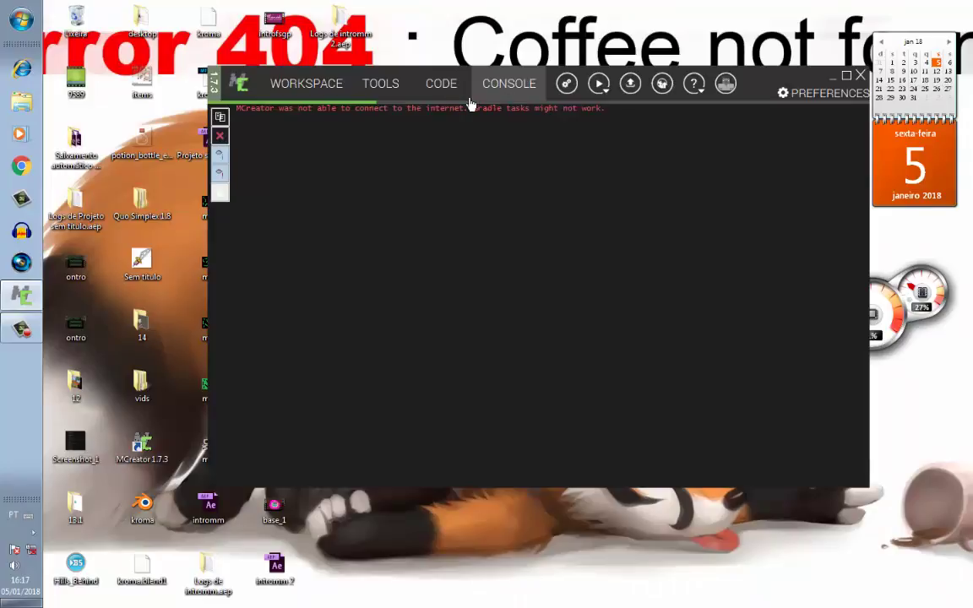
left_click(370, 90)
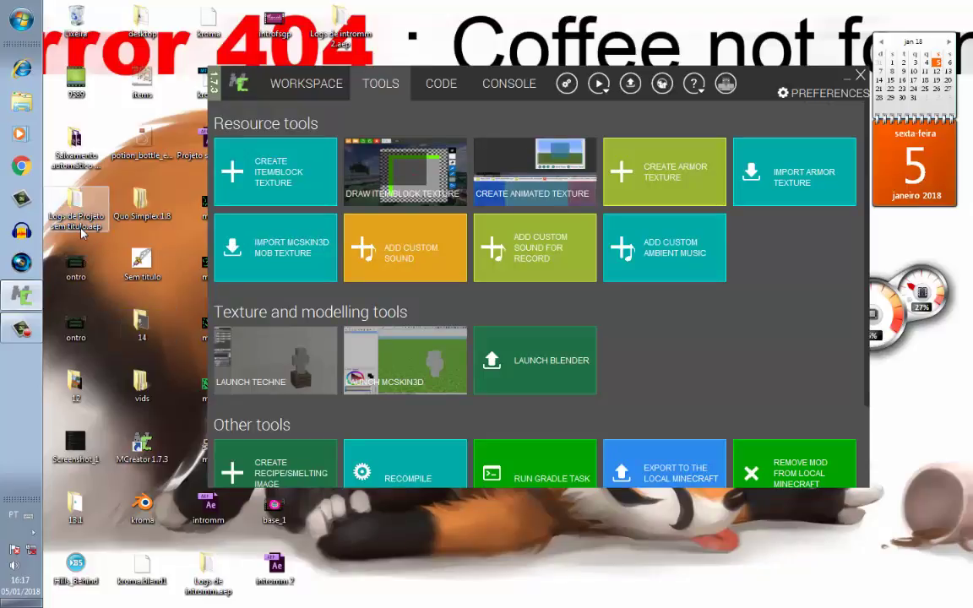
Step: Open the Downloads folder in Windows Explorer
right_click(19, 100)
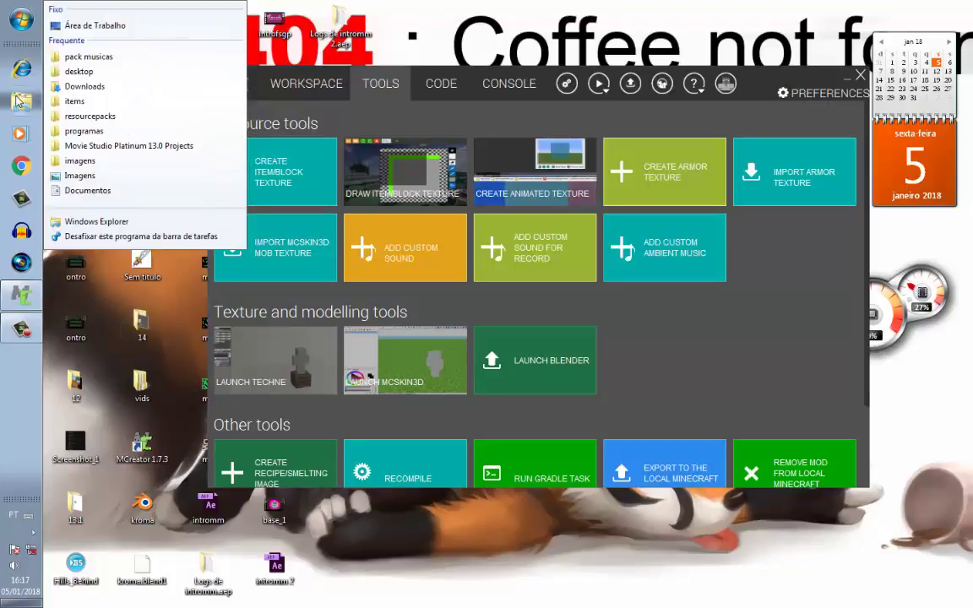
left_click(78, 87)
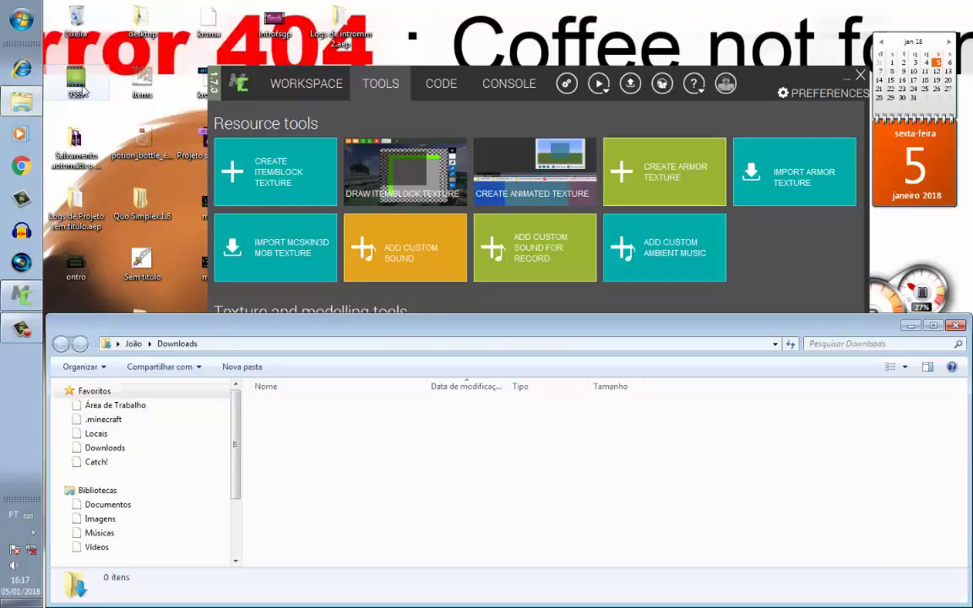
Step: Switch to MCreator, open the Seiryokushoku block for editing and examine its available TX block options
left_click(290, 85)
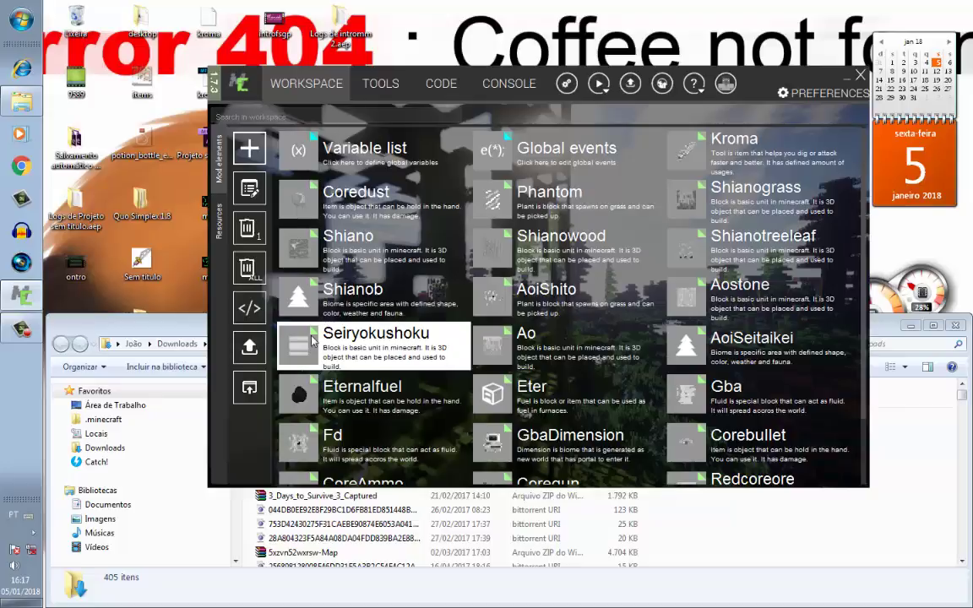
double_click(436, 335)
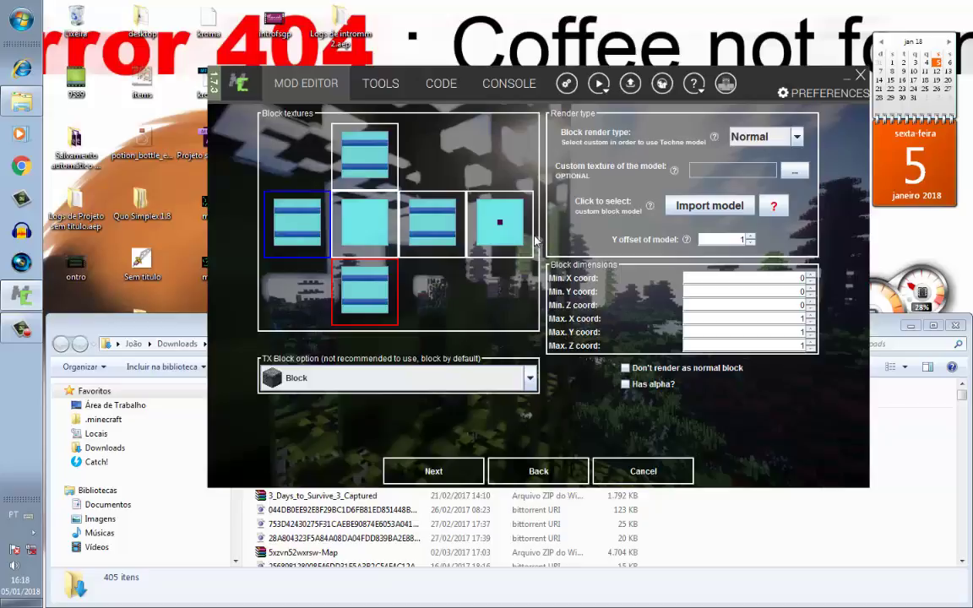
left_click(529, 380)
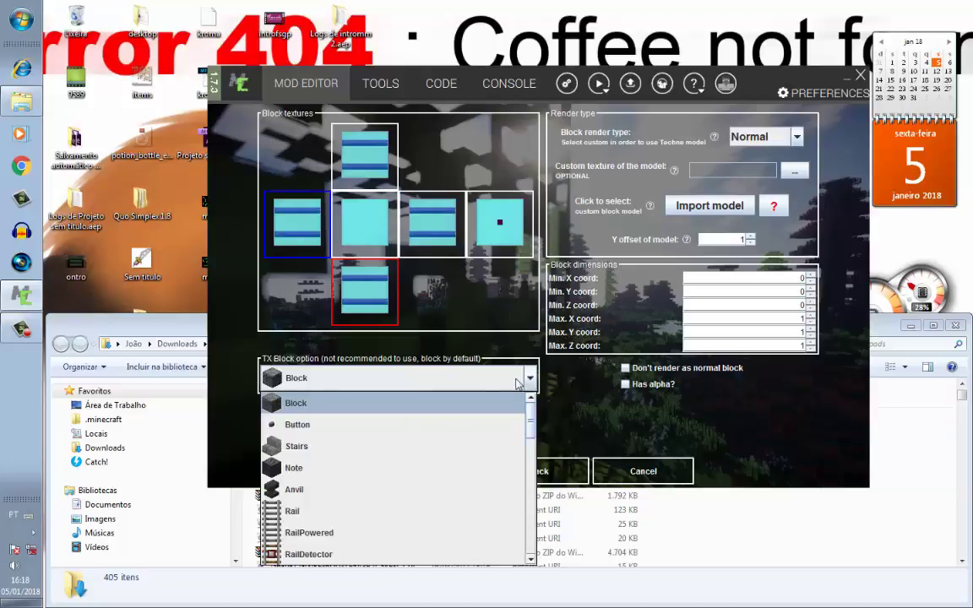
scroll(398, 473, "down", 10)
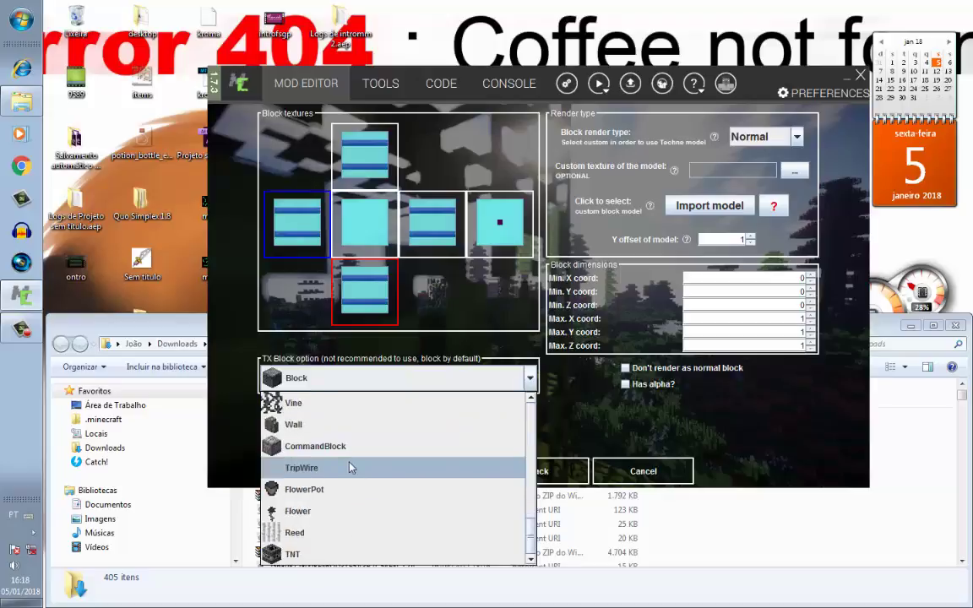
left_click(537, 383)
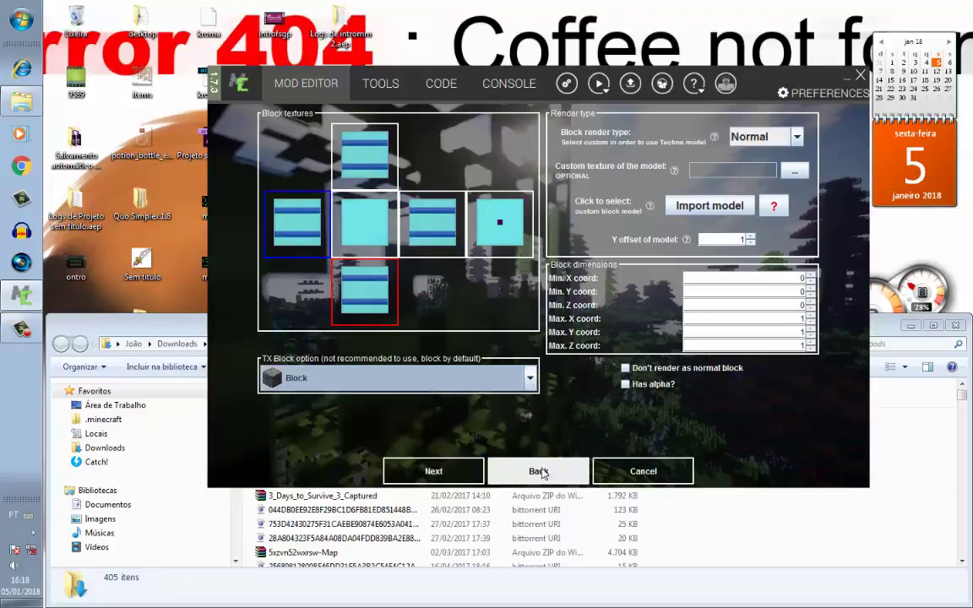
Step: Go through the block's particle and event pages and read the event help for the random update event, without adding a result
left_click(438, 473)
left_click(435, 473)
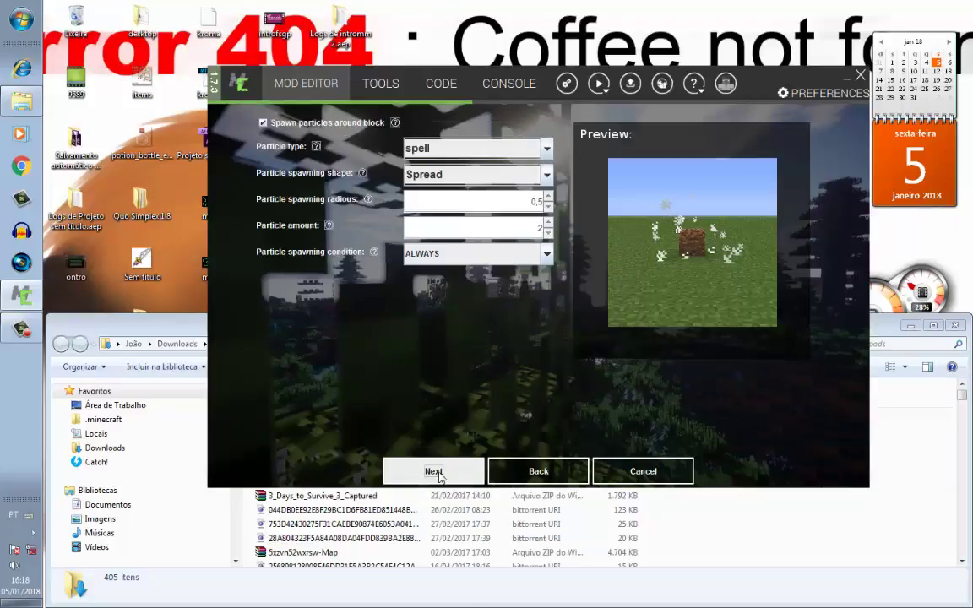
left_click(435, 473)
left_click(323, 218)
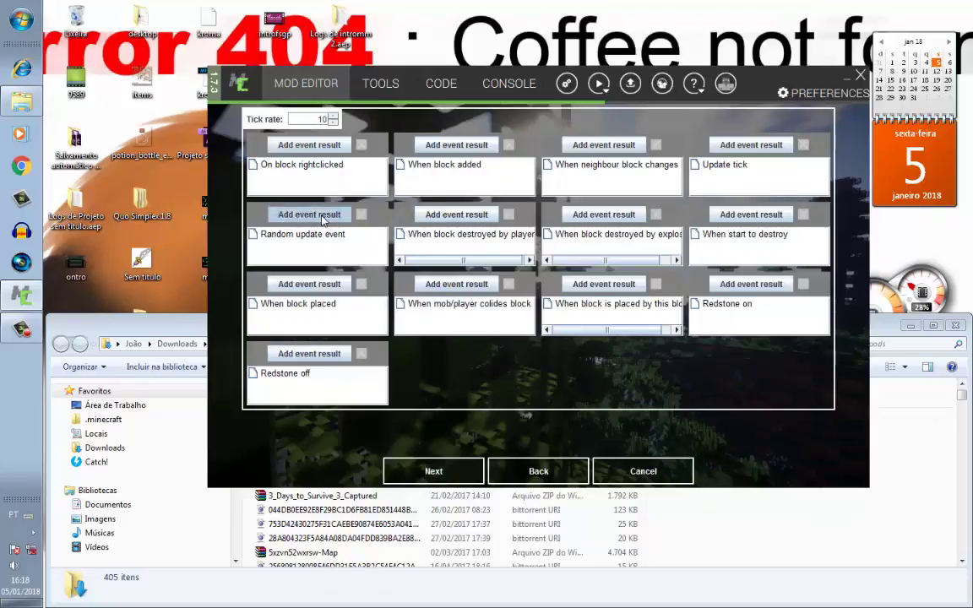
scroll(676, 304, "up", 6)
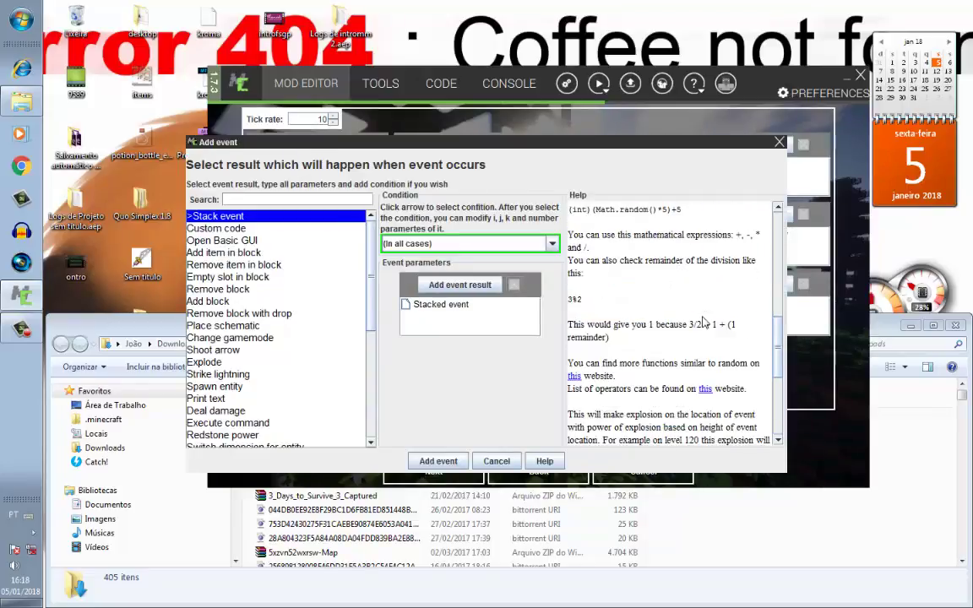
scroll(697, 312, "up", 3)
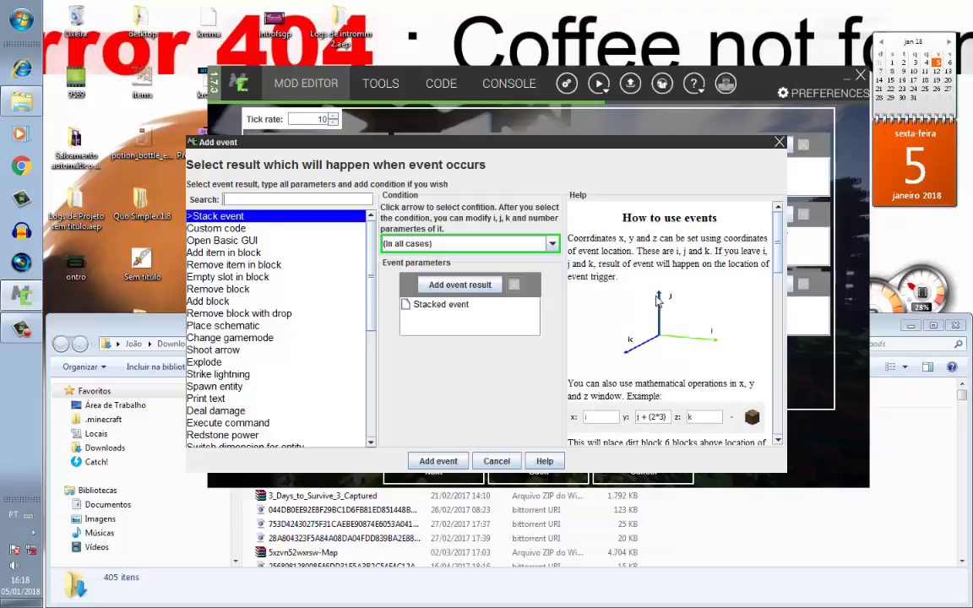
left_click(496, 461)
Step: Go back through the block's property pages to its textures and render type settings
left_click(566, 470)
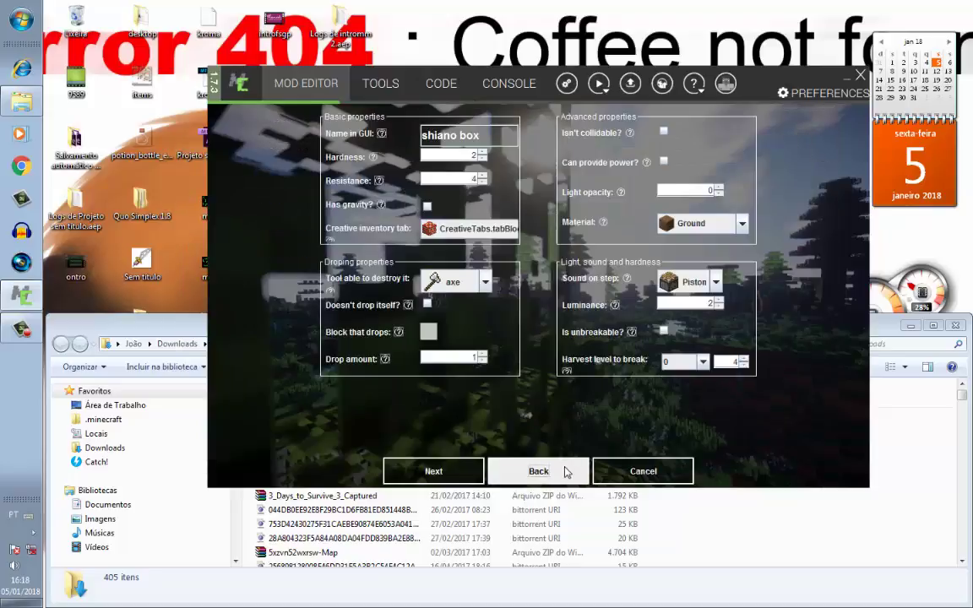
left_click(565, 471)
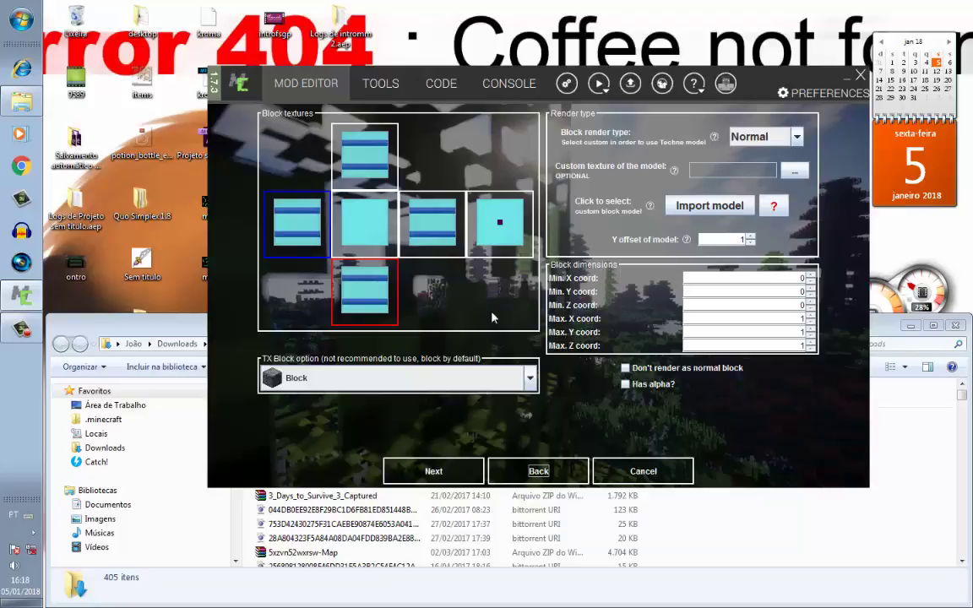
left_click(436, 473)
left_click(514, 470)
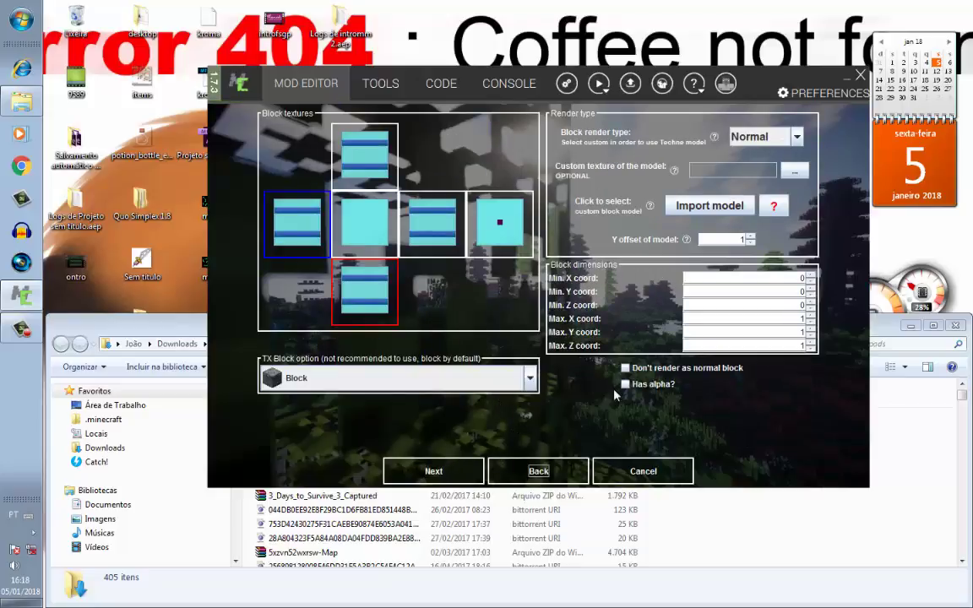
Step: Try the Note option as the block's TX type, and restore it to Block
left_click(529, 377)
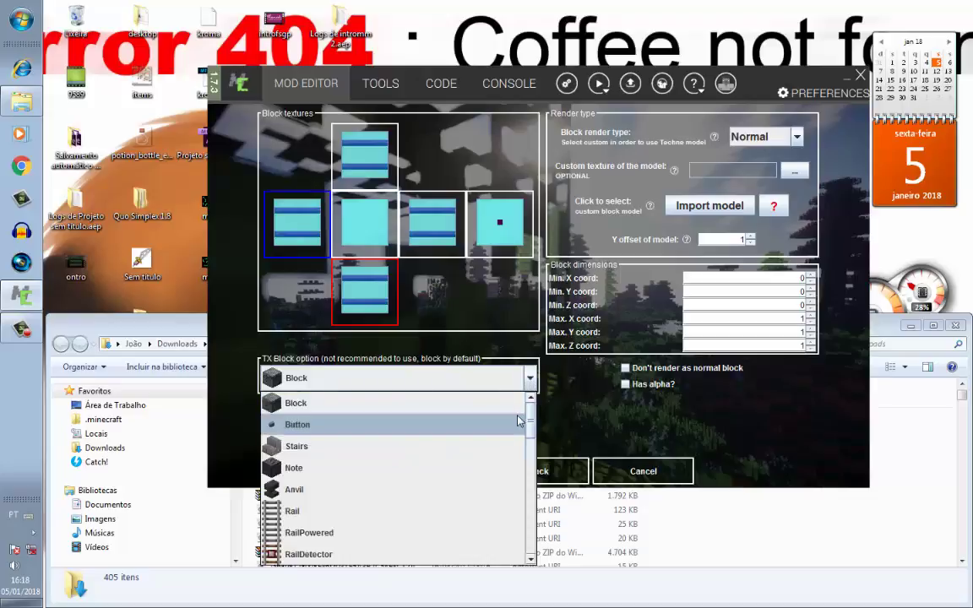
left_click(473, 467)
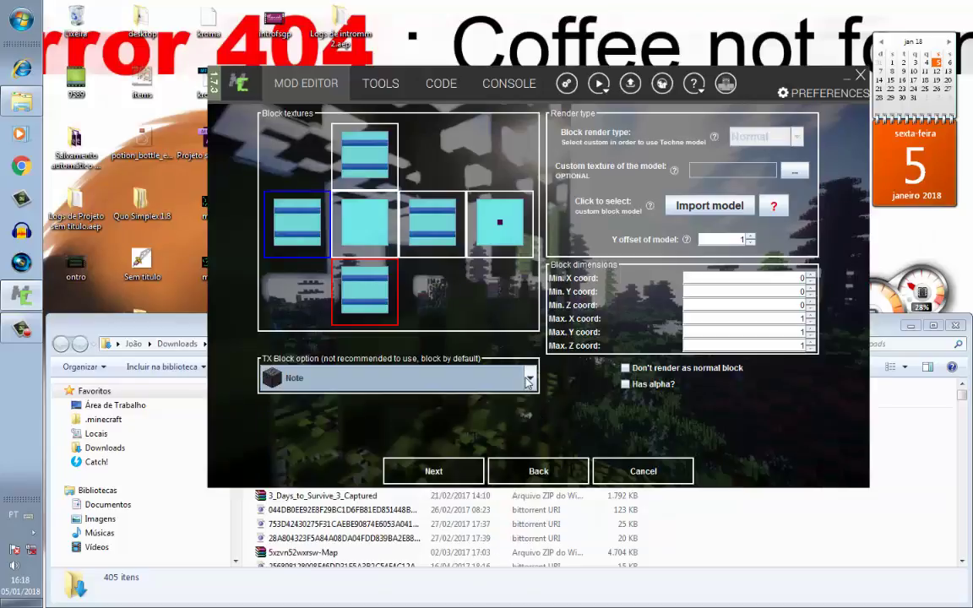
left_click(529, 378)
left_click(476, 403)
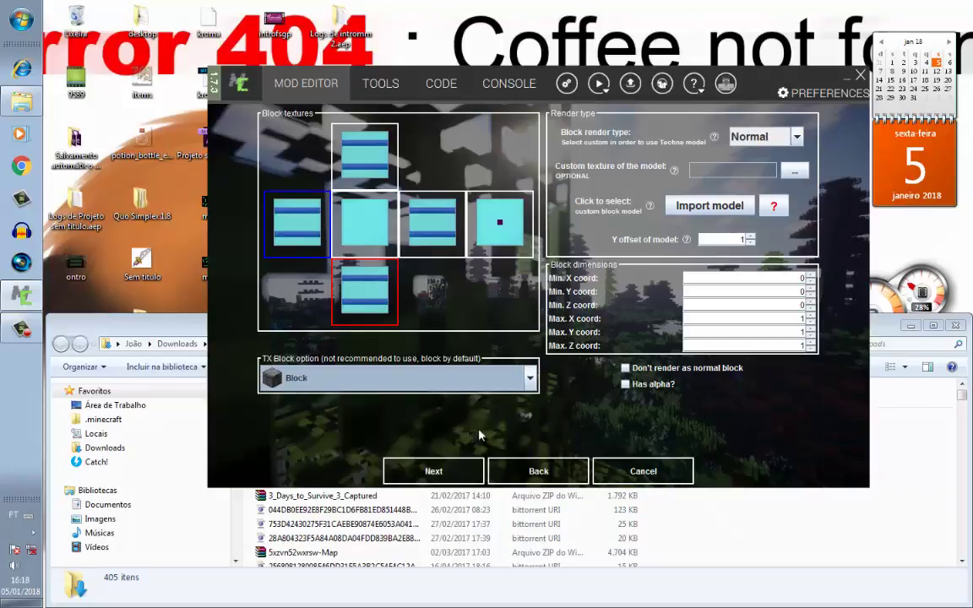
Step: Switch to Windows Explorer, maximize the Downloads folder and look through its files
left_click(897, 334)
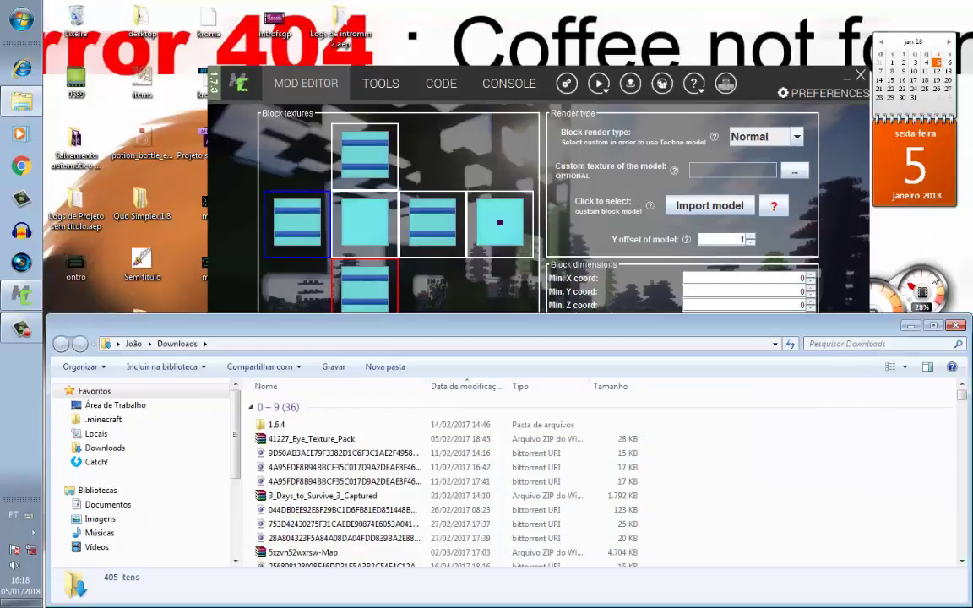
left_click(382, 83)
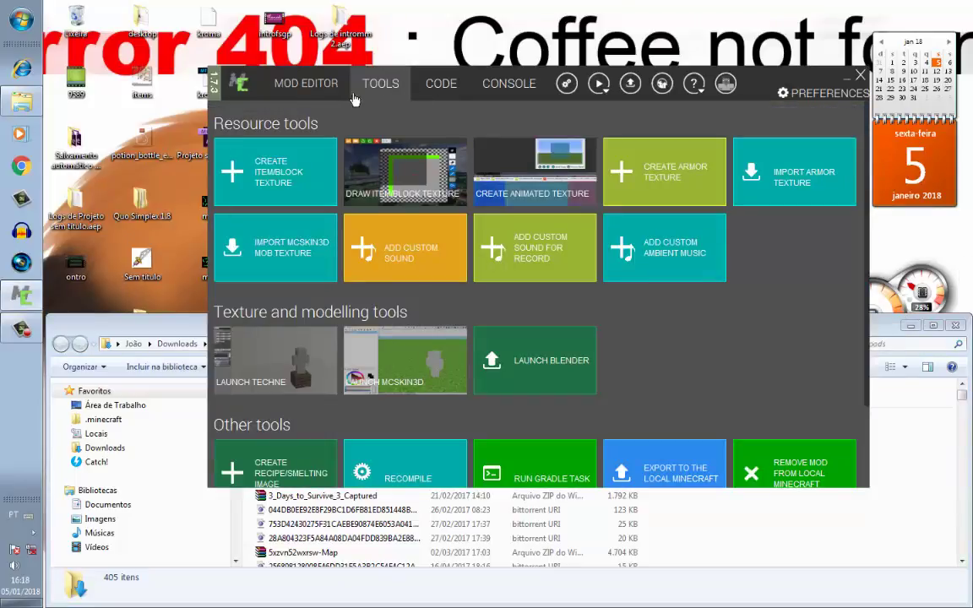
left_click(911, 404)
double_click(911, 321)
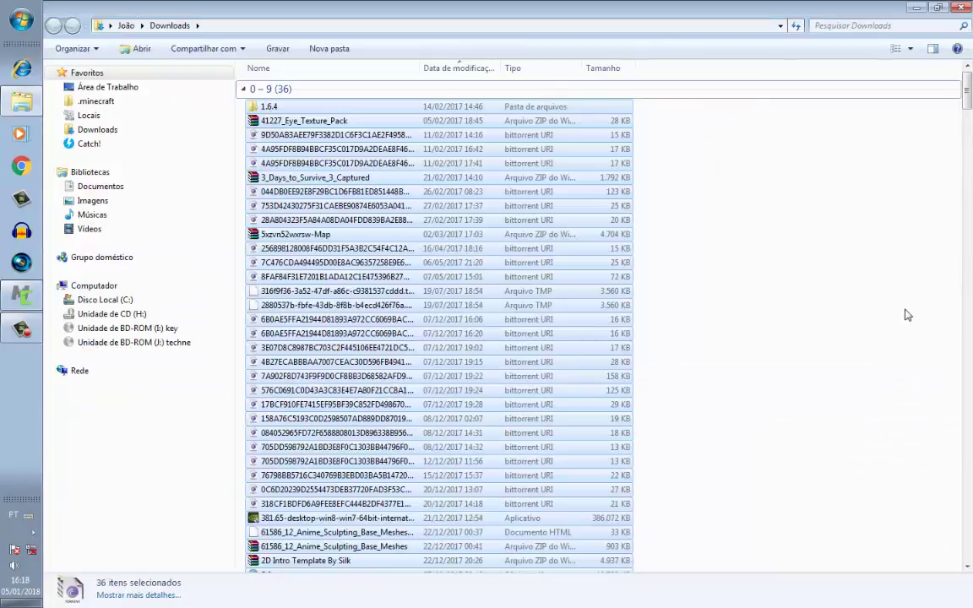
scroll(700, 322, "down", 5)
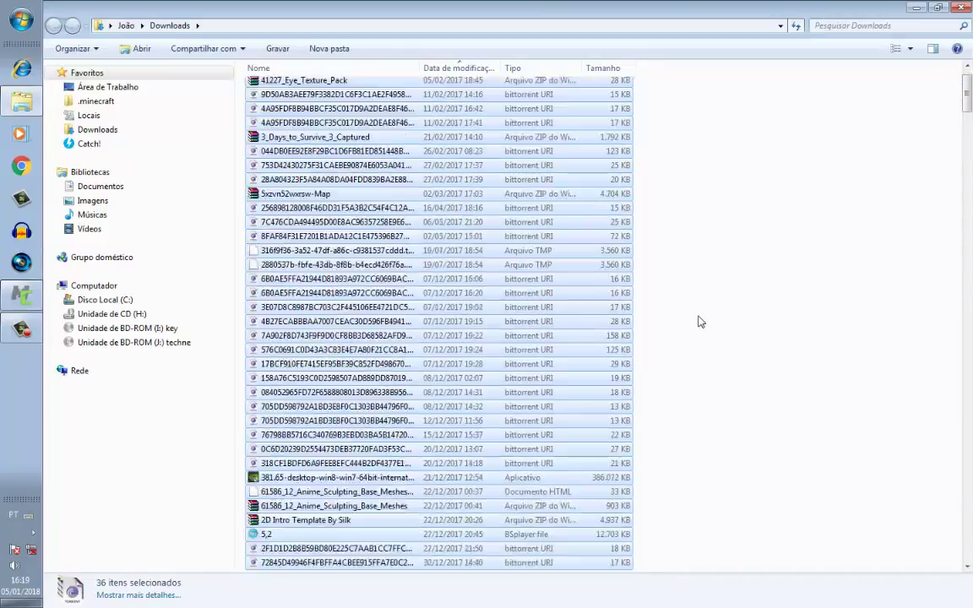
scroll(700, 308, "up", 4)
left_click(734, 316)
scroll(733, 316, "up", 1)
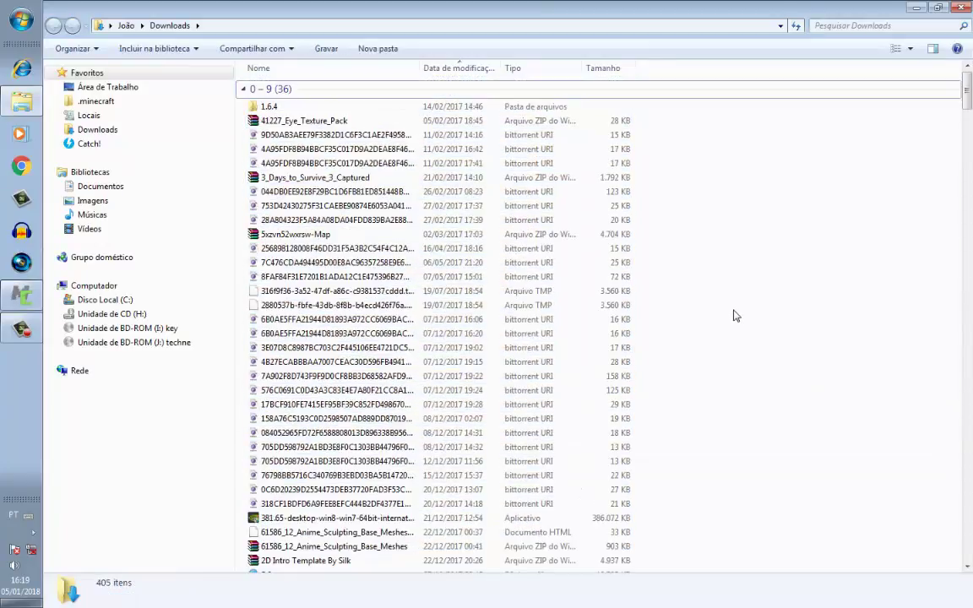
Step: Filter the Downloads folder to files modified yesterday and select the GLITCH - 04 file
left_click(493, 73)
left_click(527, 306)
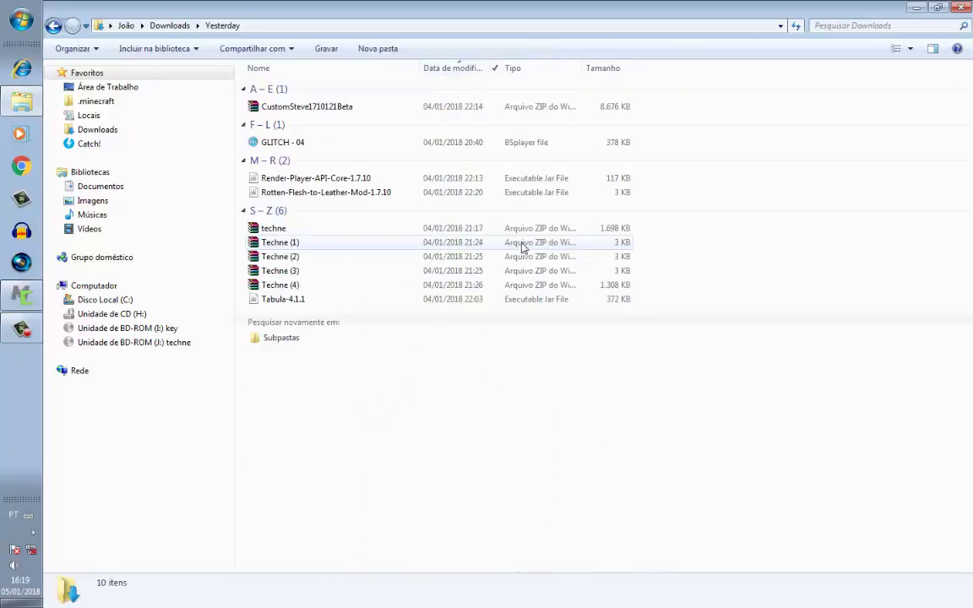
left_click(453, 145)
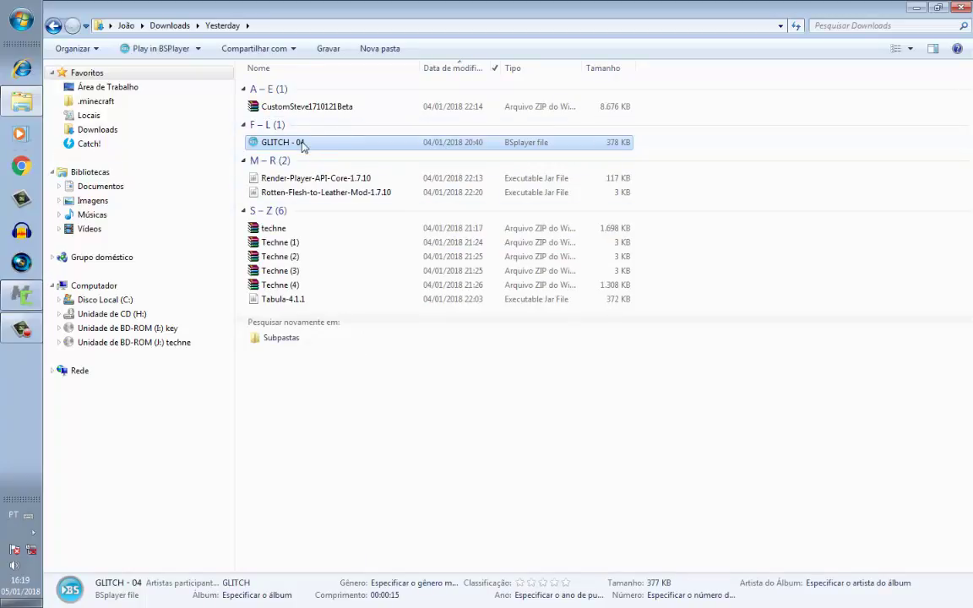
Step: Launch Google Chrome
left_click(28, 173)
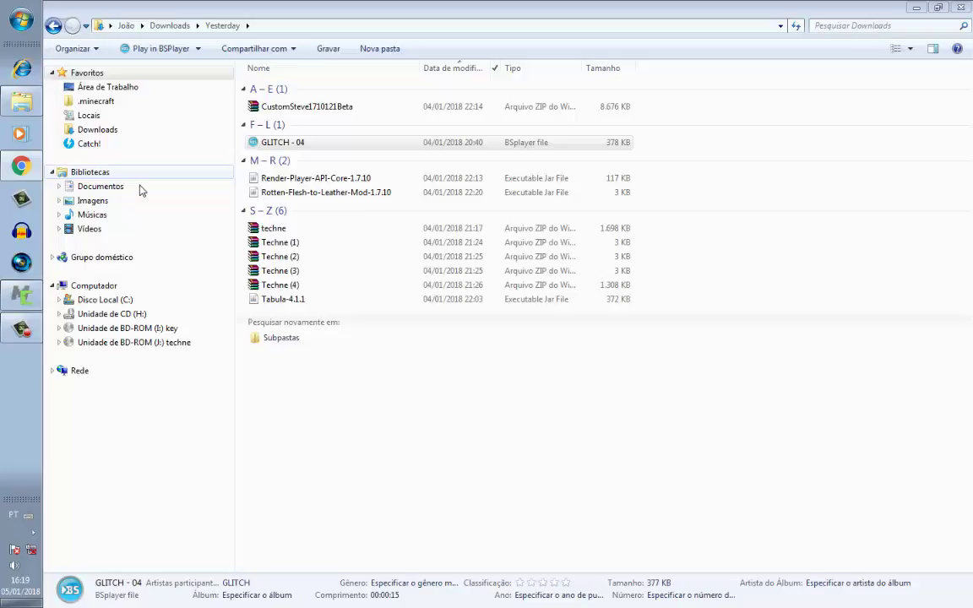
left_click(21, 328)
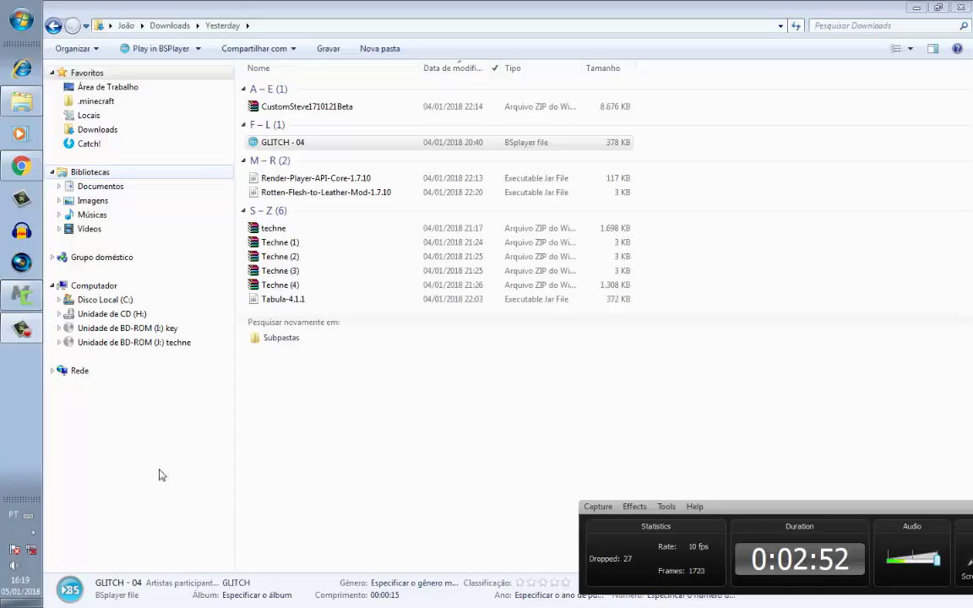
left_click_drag(684, 506, 720, 438)
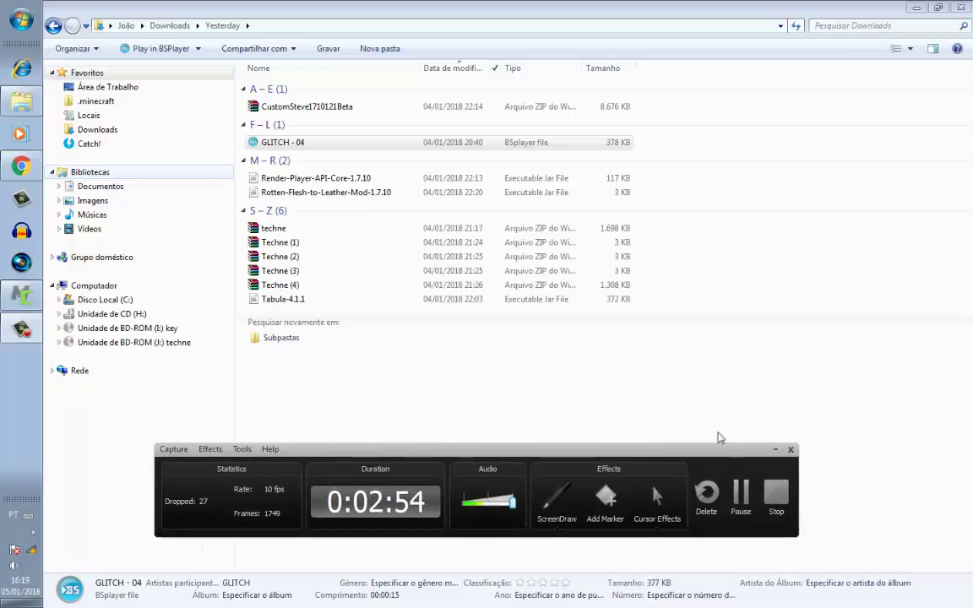
Step: Minimize the recorder window and open the Alto-falantes (speakers) properties from the system volume control
left_click(776, 450)
right_click(14, 564)
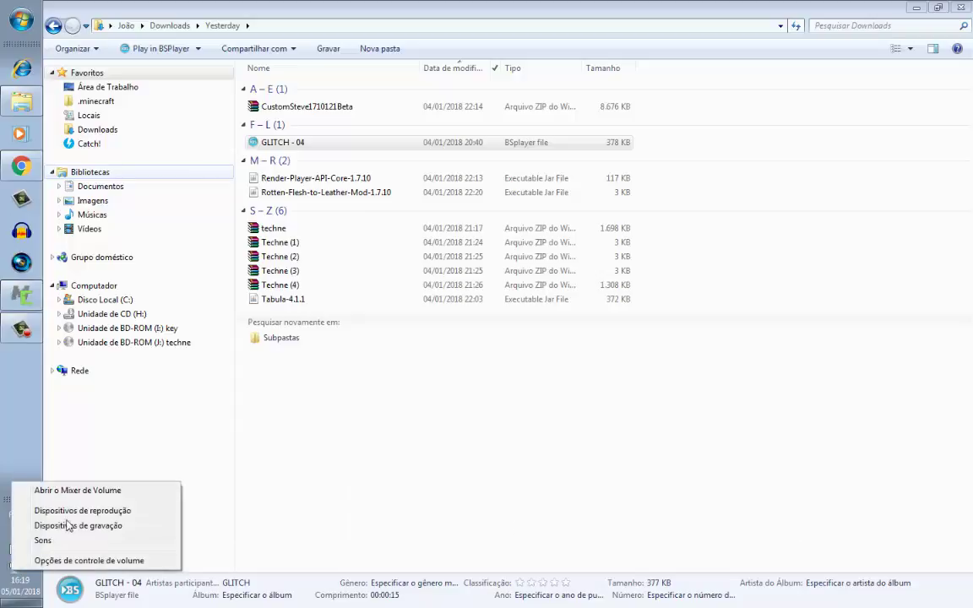
left_click(38, 511)
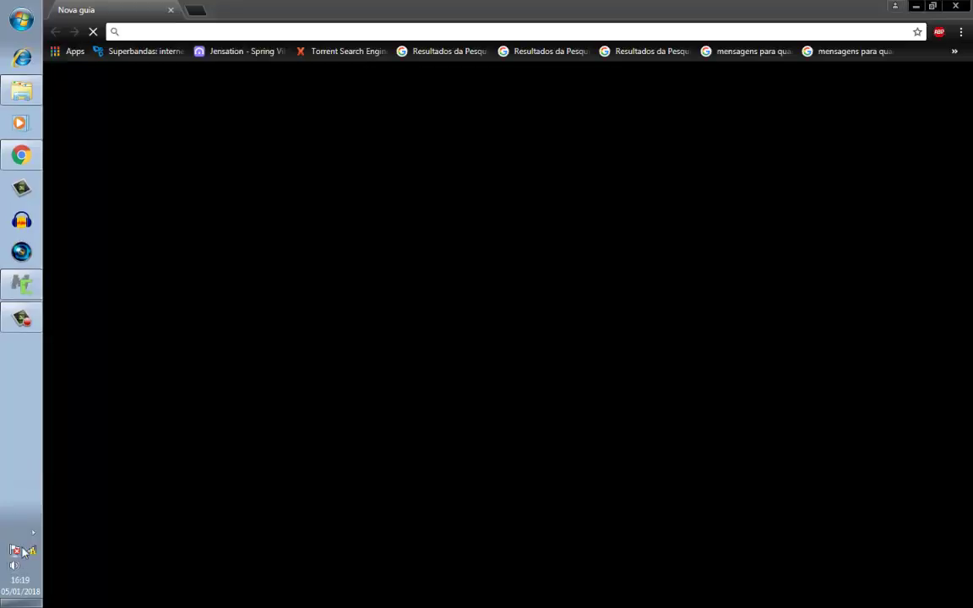
left_click(15, 565)
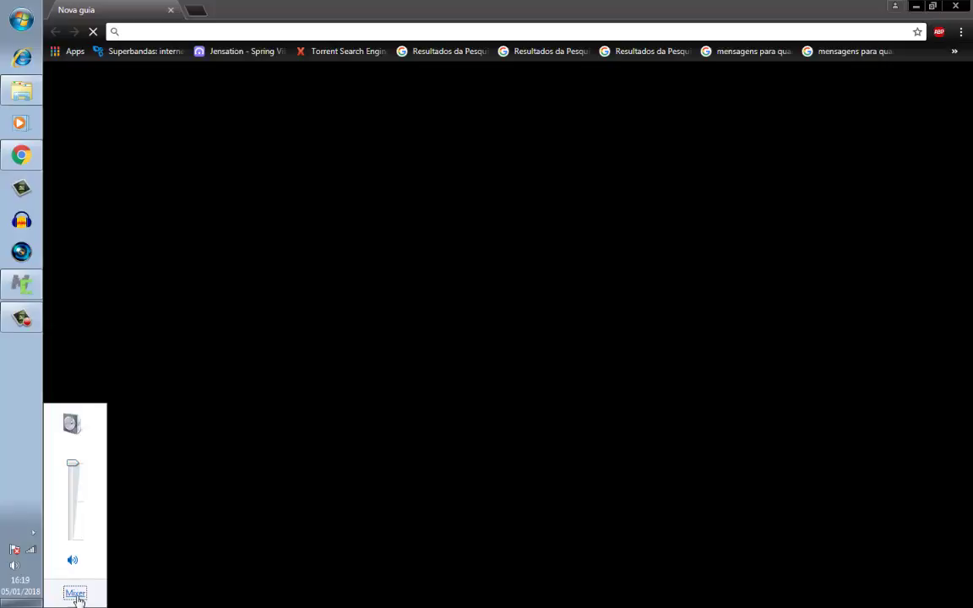
left_click(74, 425)
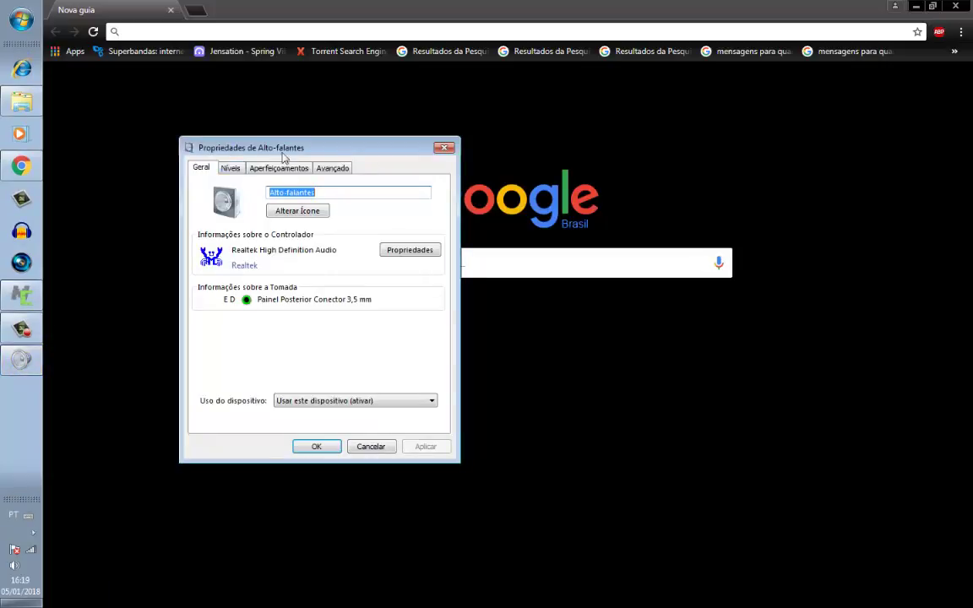
Step: Examine the speakers' general, enhancement and advanced settings, and close the properties without changing anything
left_click(397, 249)
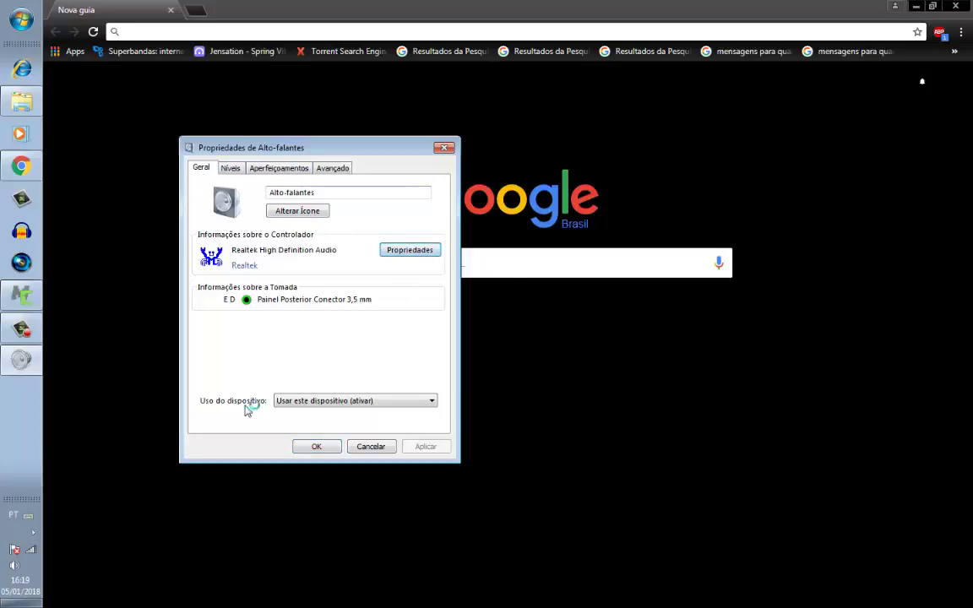
left_click(308, 342)
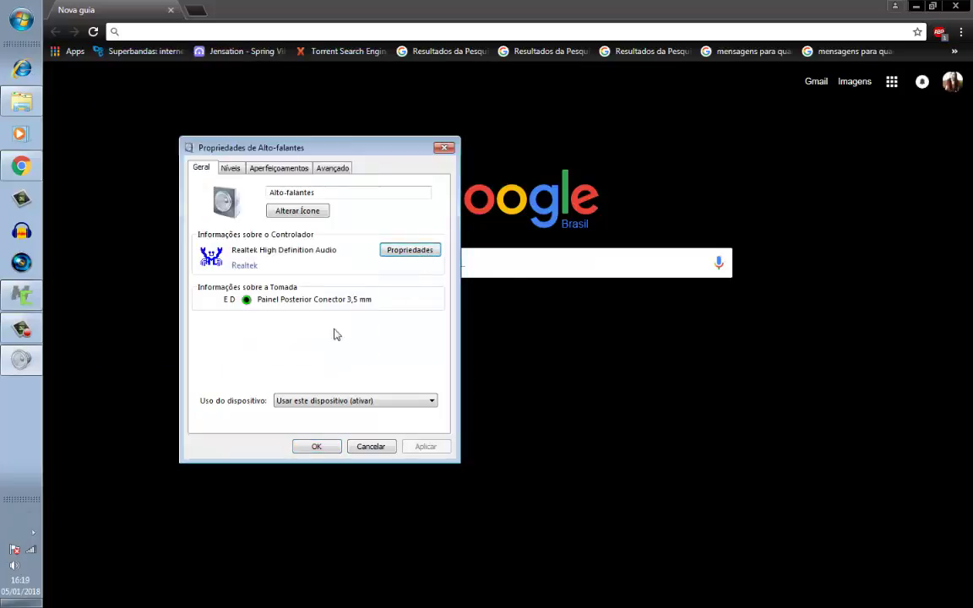
left_click(268, 168)
left_click(348, 169)
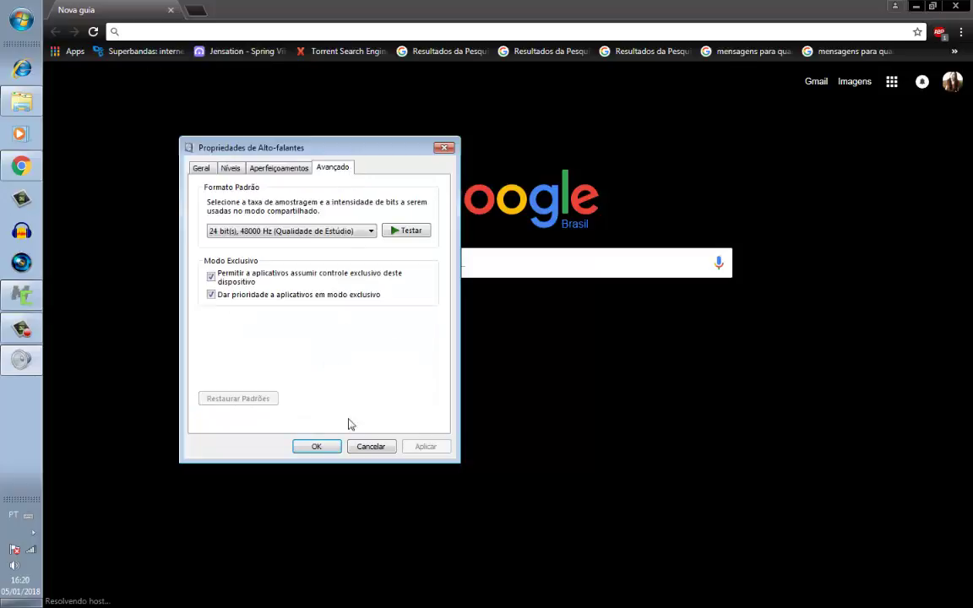
left_click(369, 446)
left_click(15, 27)
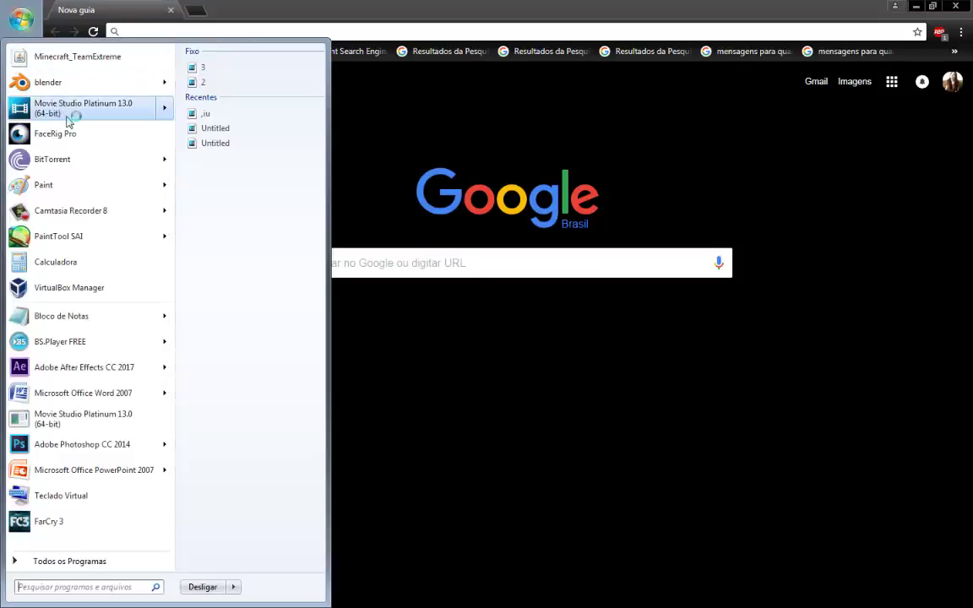
type("r")
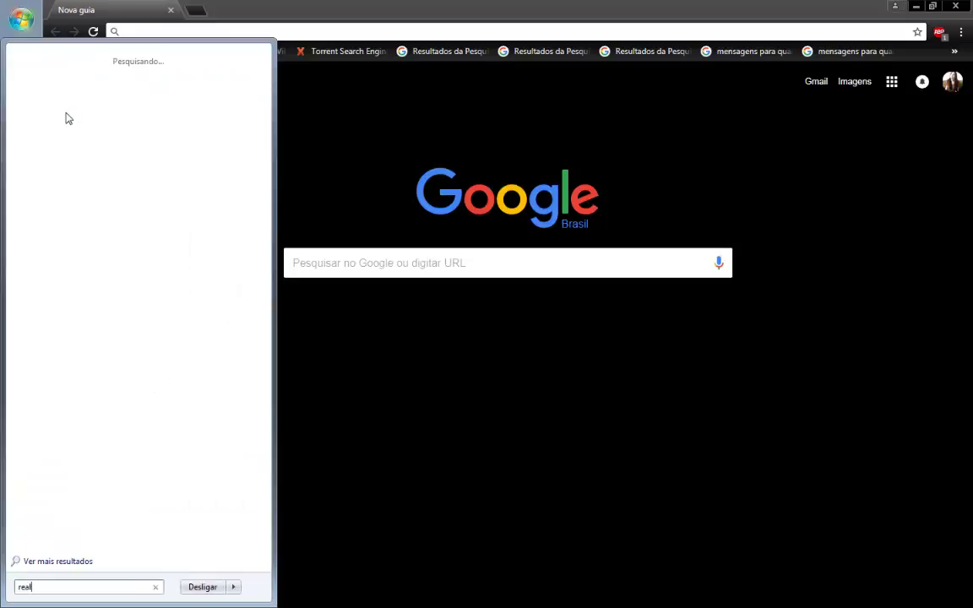
type("eal")
key("Escape")
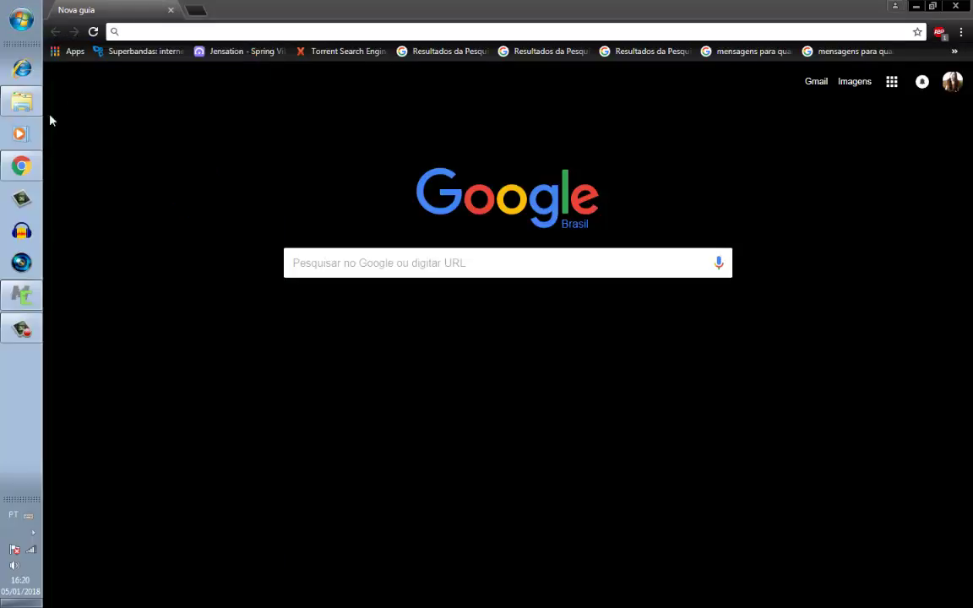
Step: Launch the Realtek HD audio manager from the Realtek Management Console folder in the installed programs
left_click(17, 30)
left_click(46, 561)
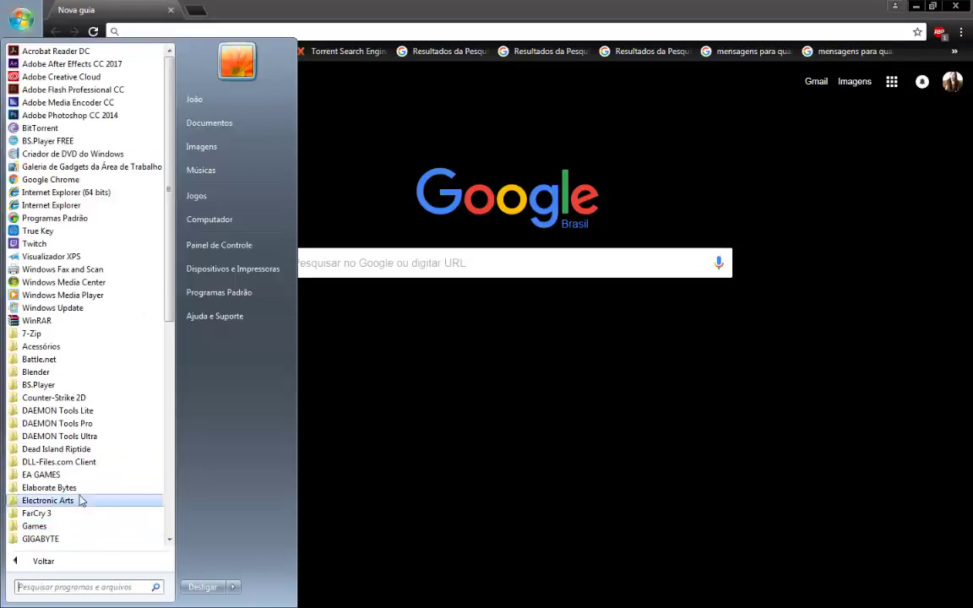
scroll(82, 490, "down", 5)
scroll(82, 490, "down", 5)
scroll(82, 490, "down", 1)
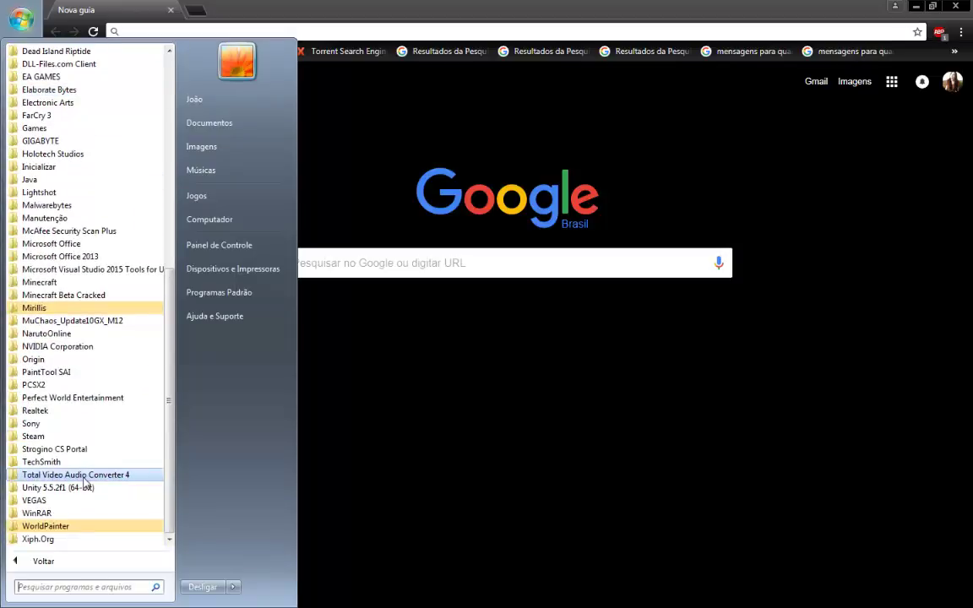
left_click(88, 413)
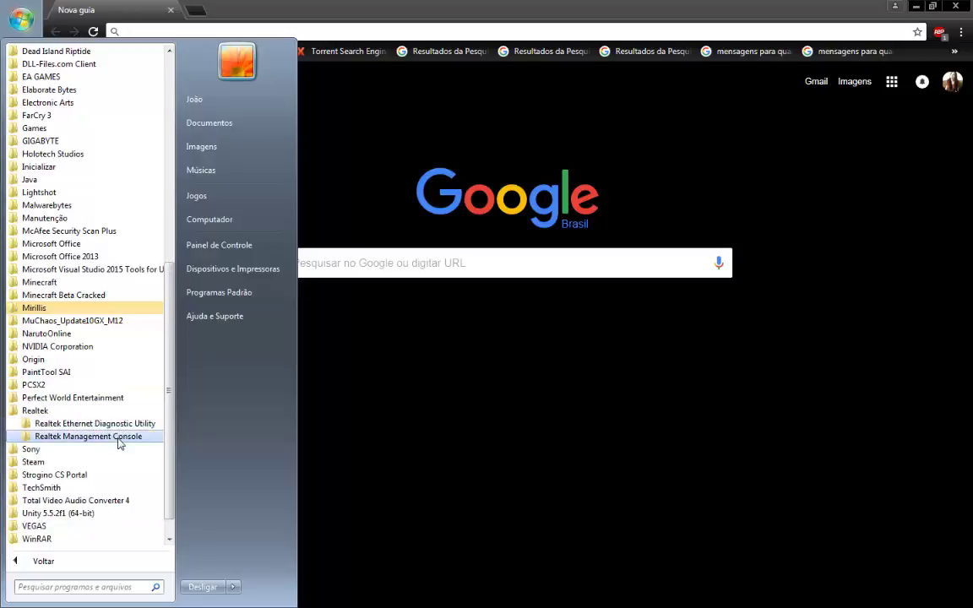
left_click(119, 439)
left_click(113, 450)
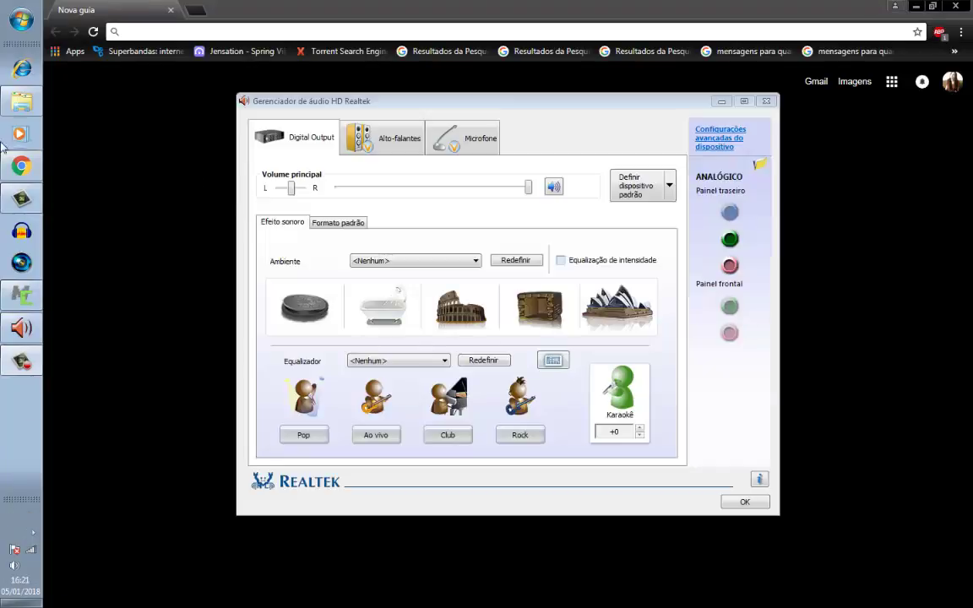
mouse_move(20, 201)
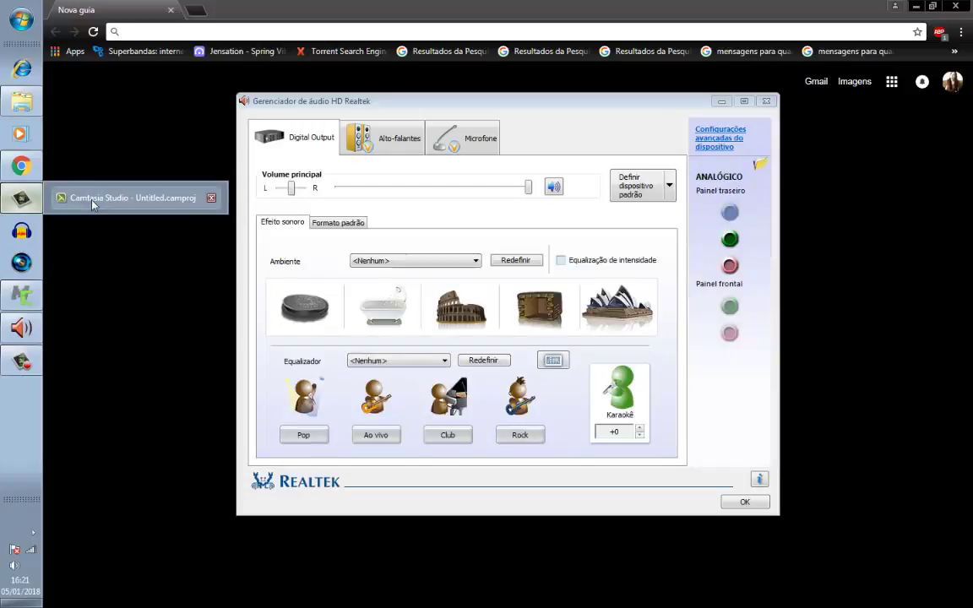
left_click(86, 197)
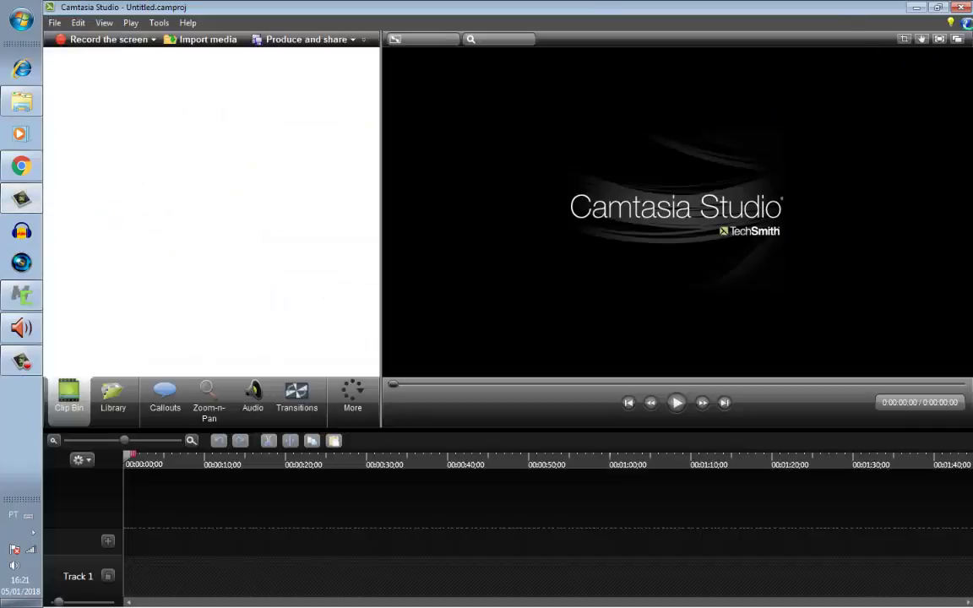
left_click(21, 165)
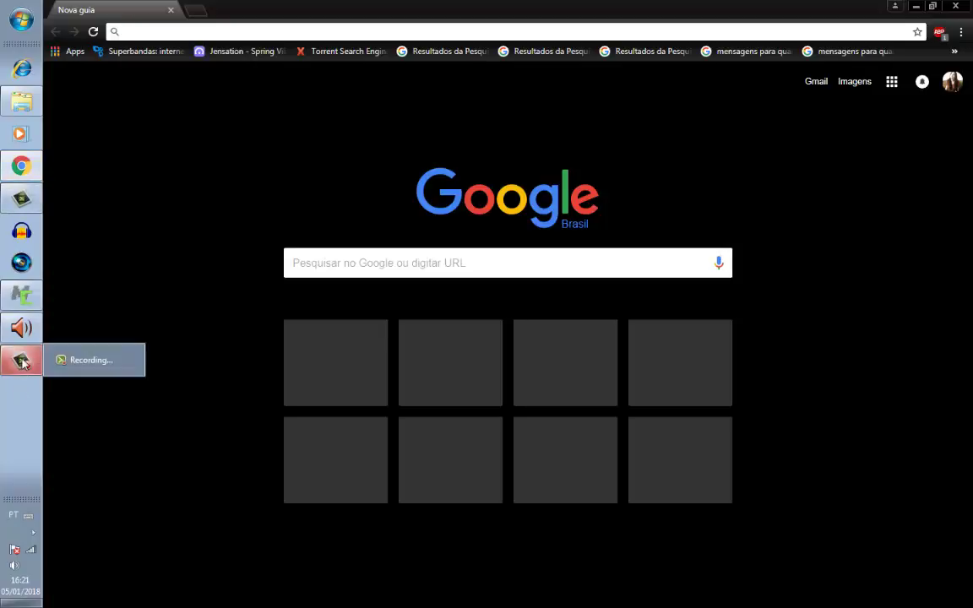
Step: Try a higher microphone boost in the Realtek audio manager, restore it to +10.0 dB and close the manager
mouse_move(22, 326)
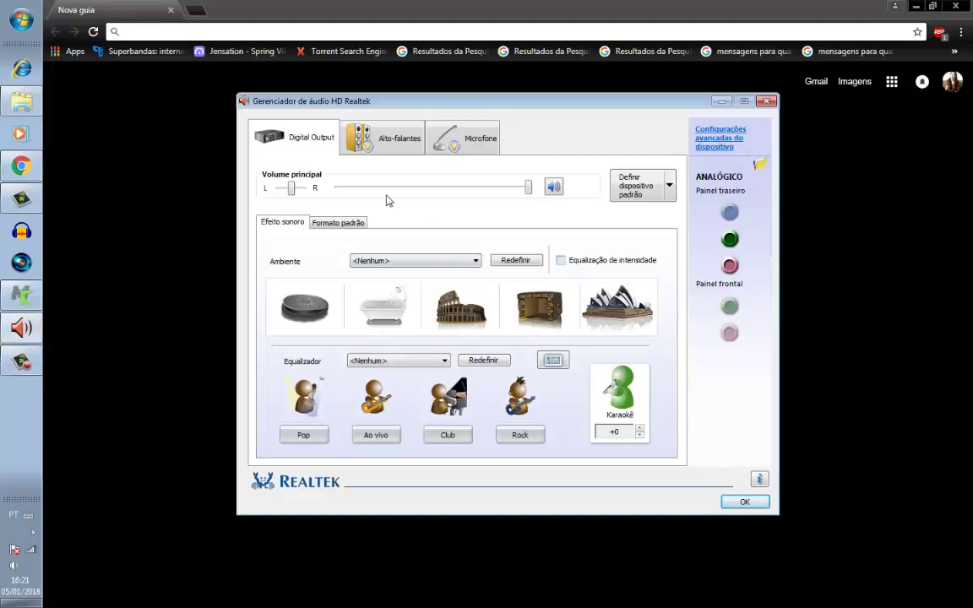
left_click(452, 140)
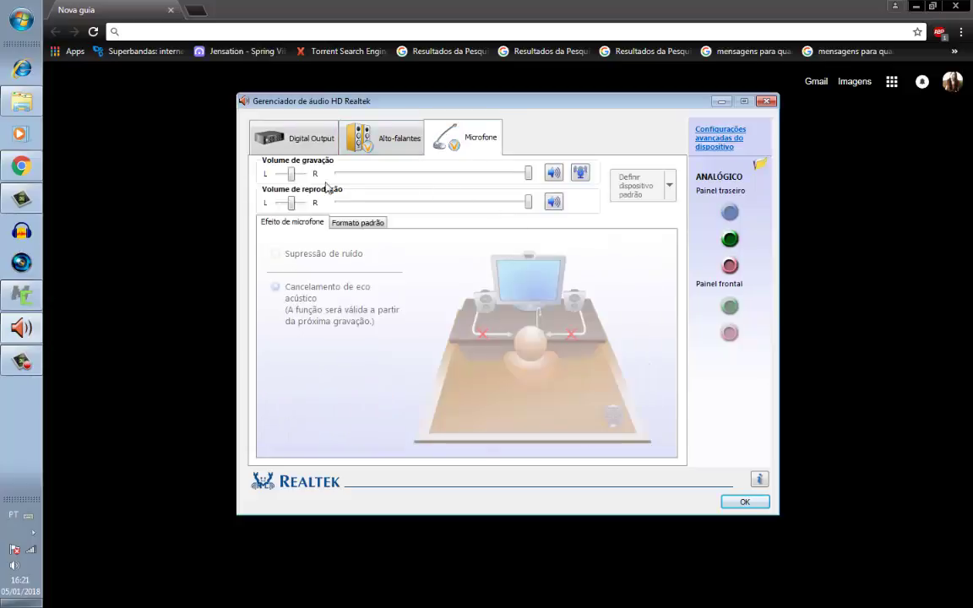
left_click(580, 174)
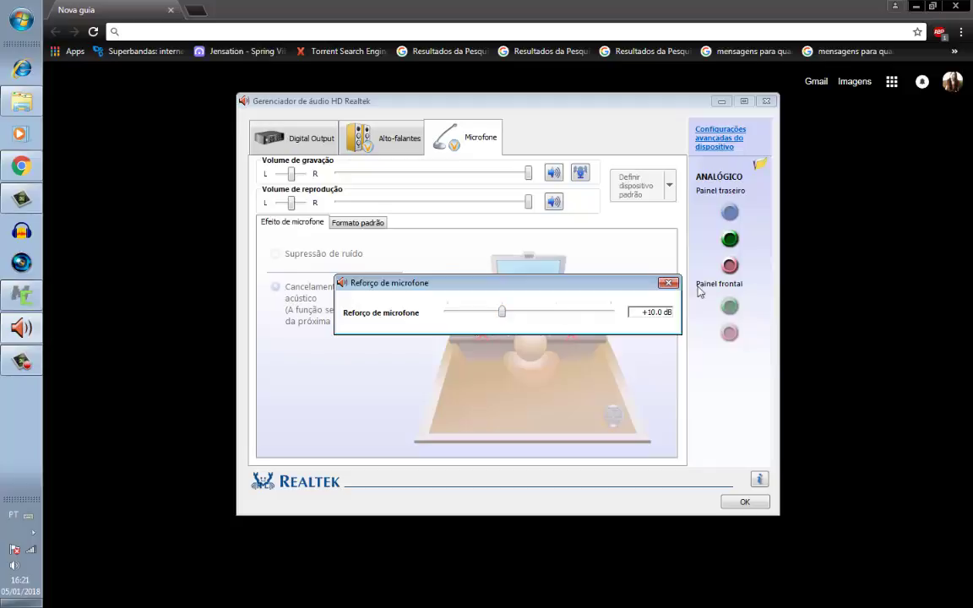
left_click_drag(504, 312, 611, 311)
left_click_drag(613, 313, 528, 316)
mouse_move(501, 315)
left_mouse_down()
mouse_move(427, 309)
mouse_move(511, 316)
left_mouse_up()
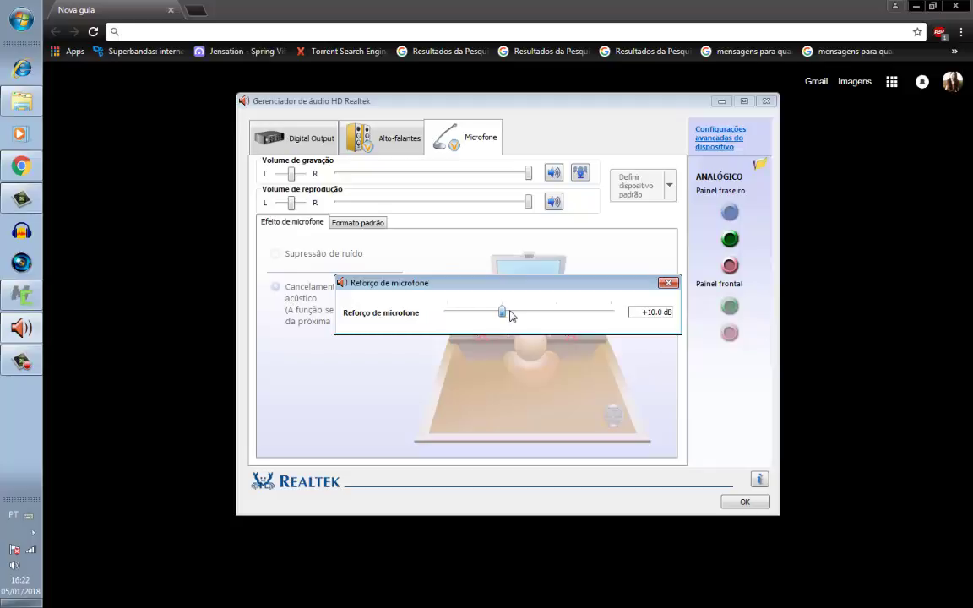
left_click(668, 282)
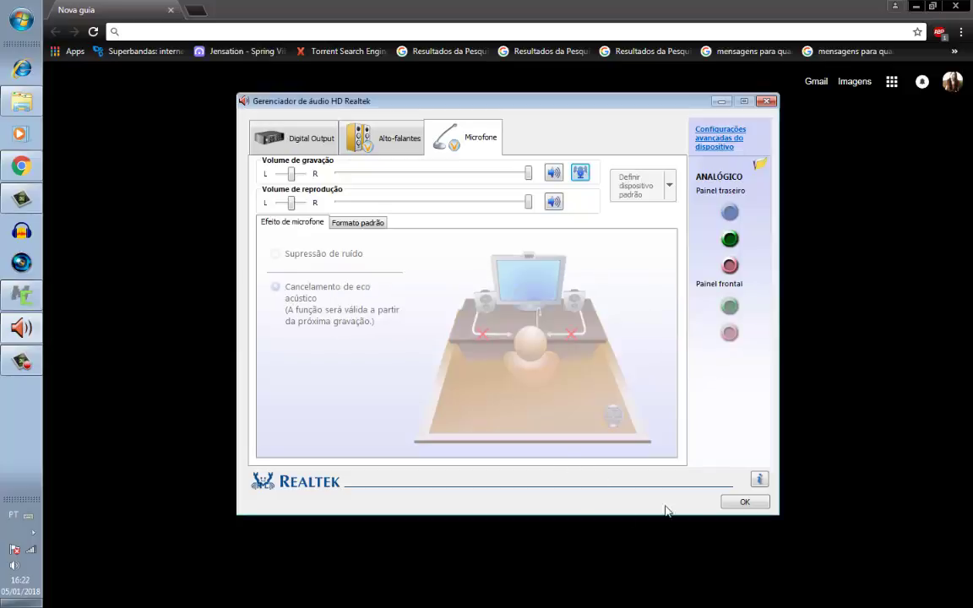
left_click(745, 503)
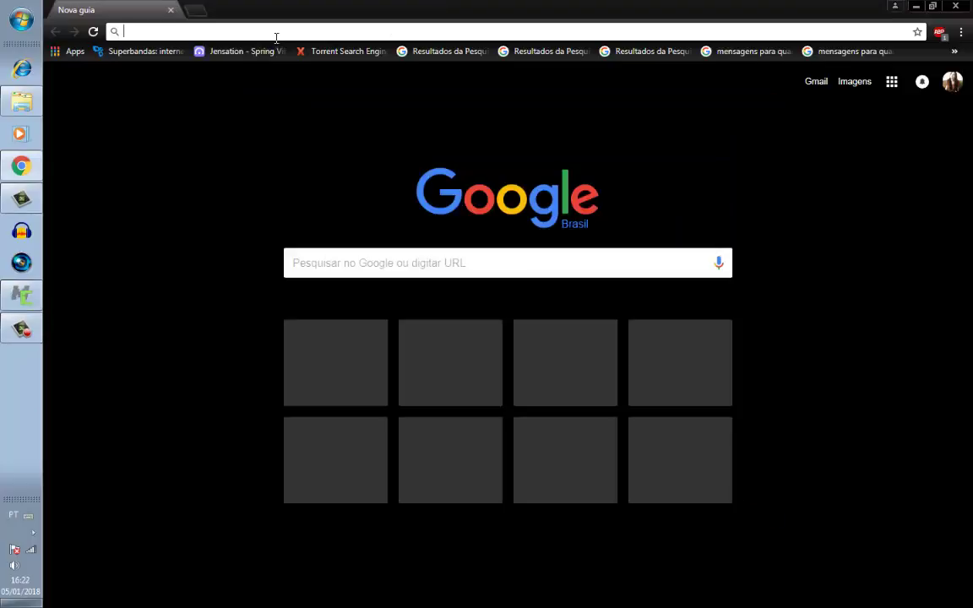
Step: Search Google for "conver mp3 to ogg", open the Online OGG converter result in a new tab and close the results tab
left_click(21, 295)
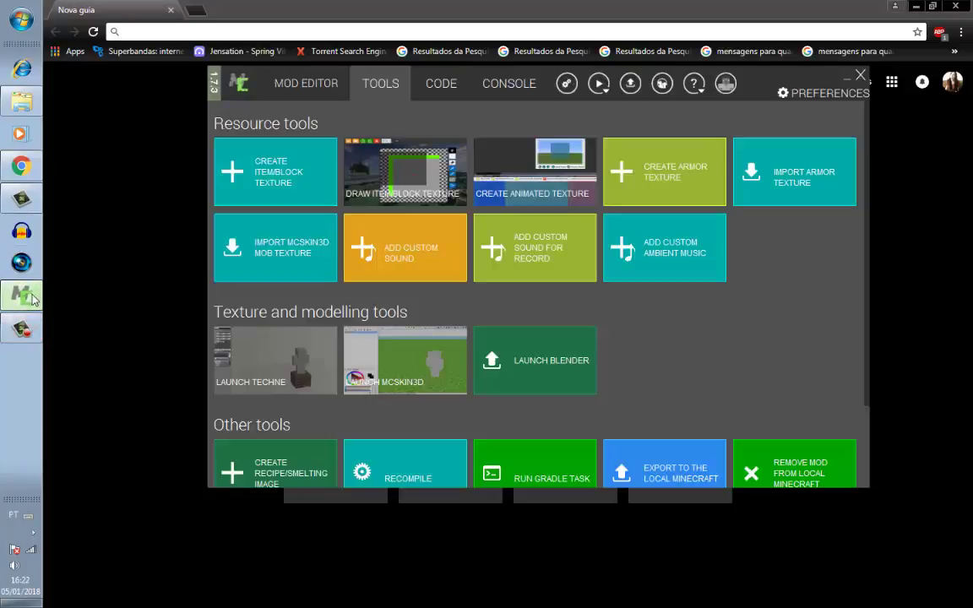
left_click(129, 228)
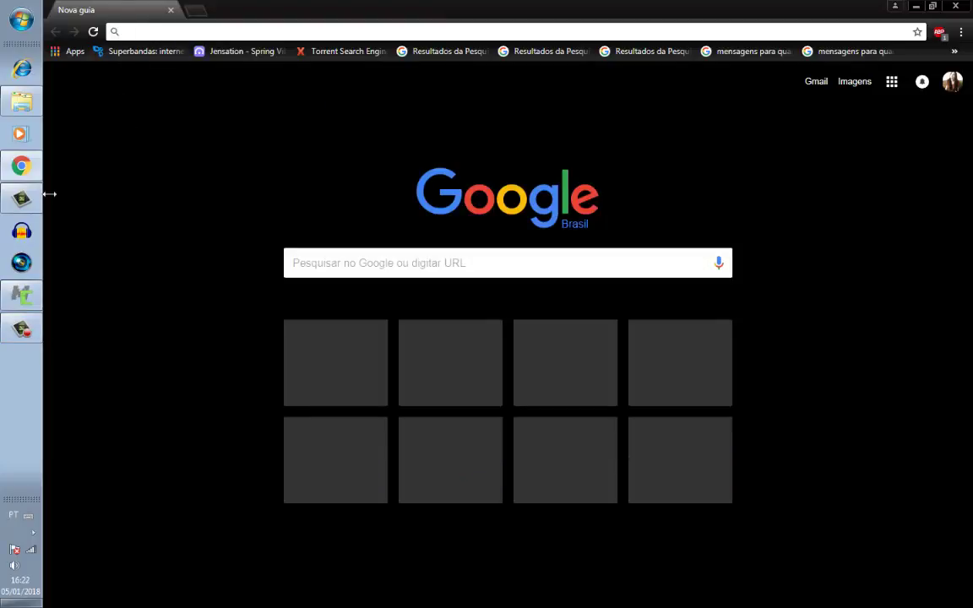
type("conver m")
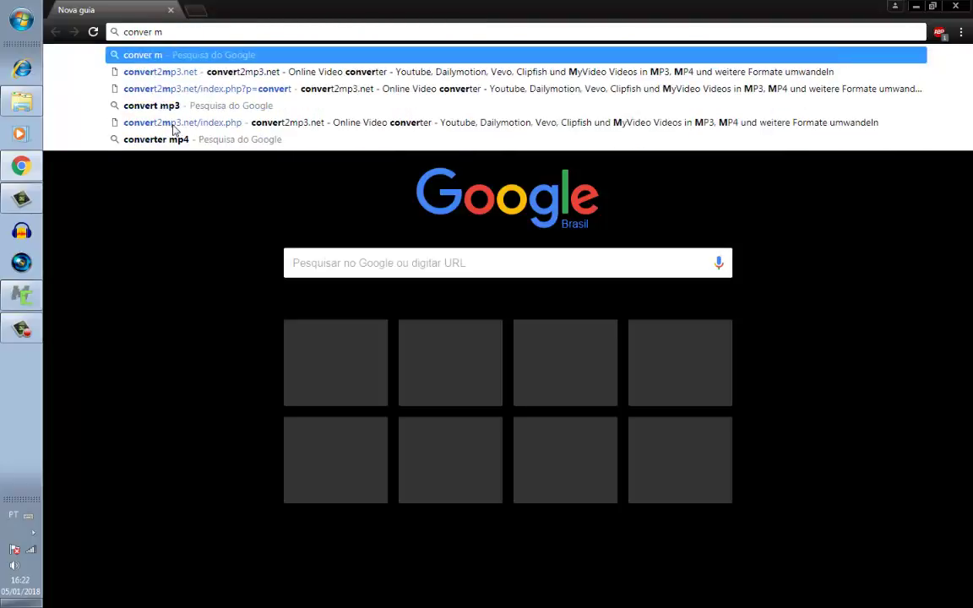
type("p3")
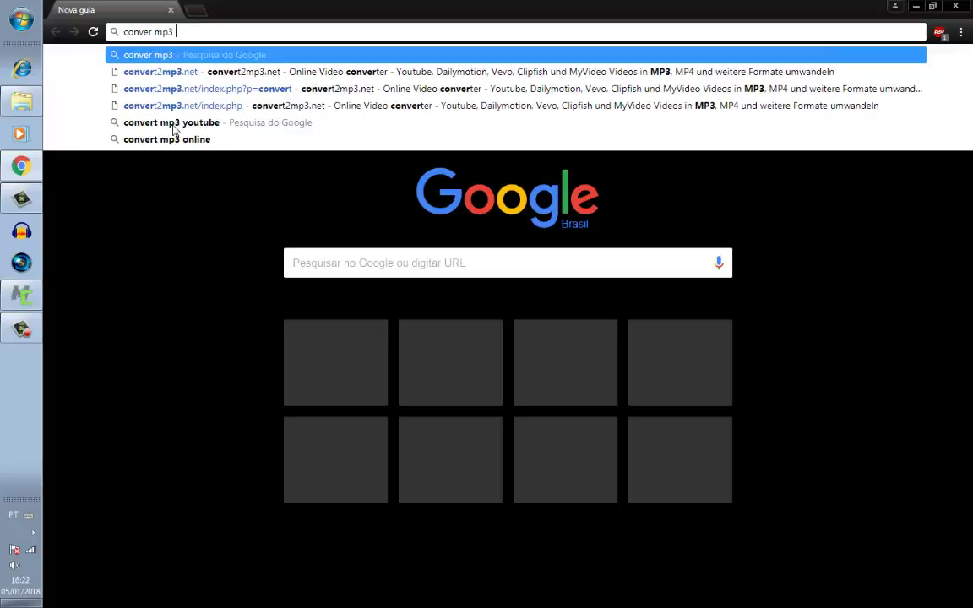
type(" to ogg")
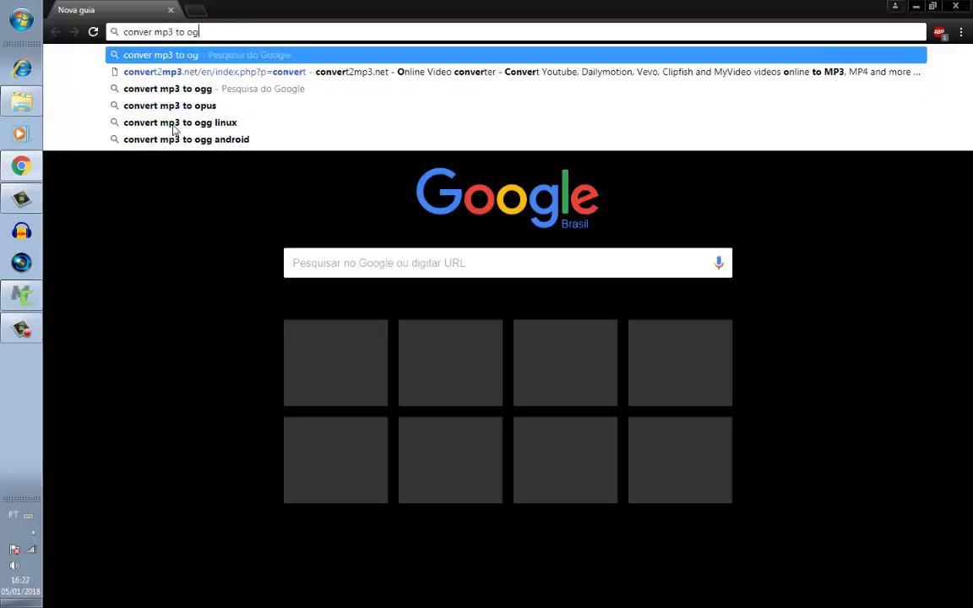
key("Return")
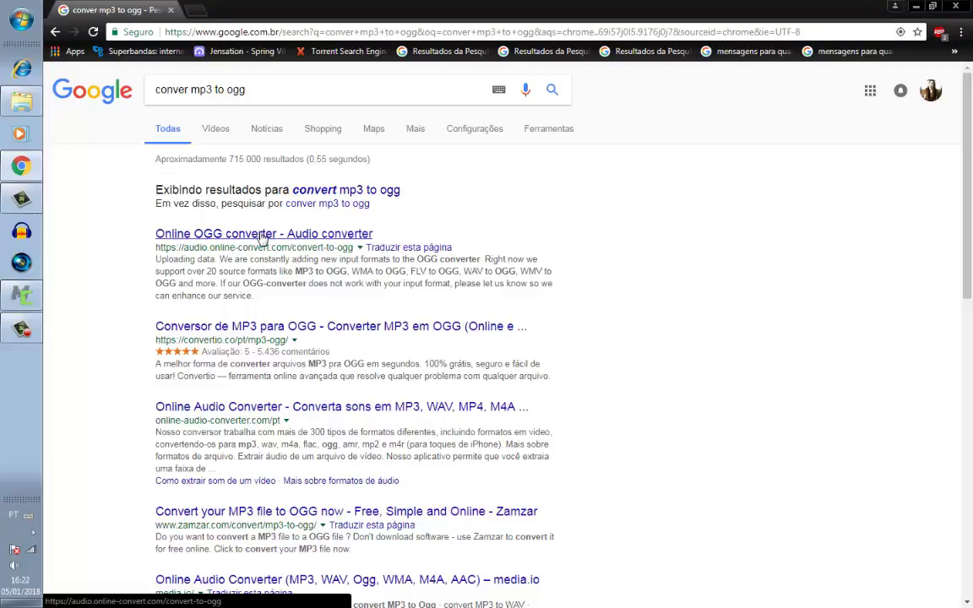
middle_click(263, 239)
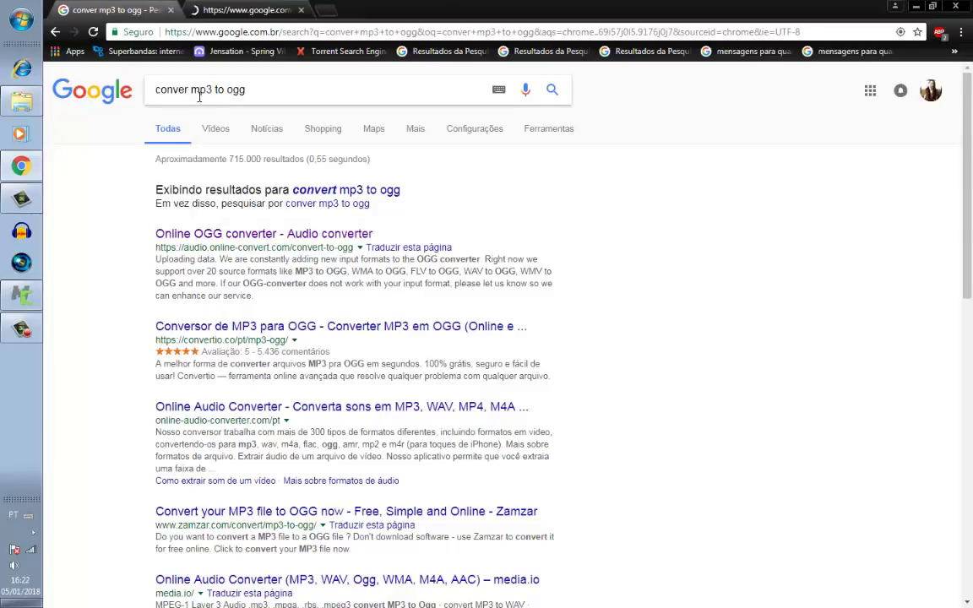
left_click(170, 9)
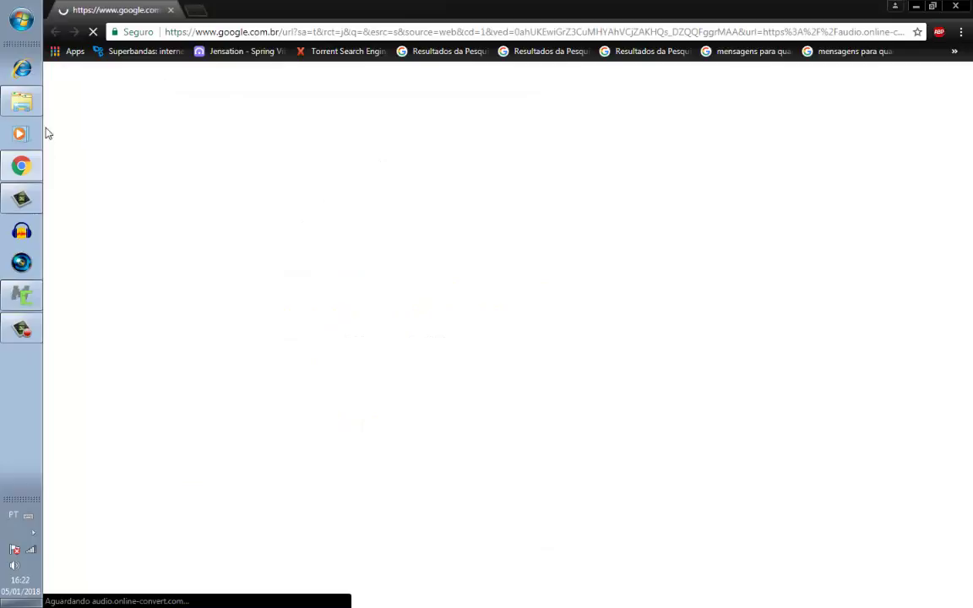
Step: Switch to MCreator, examine the Downloads folder in the Add Custom Sound file dialog with the OGG and all-files filters, and cancel
left_click(21, 294)
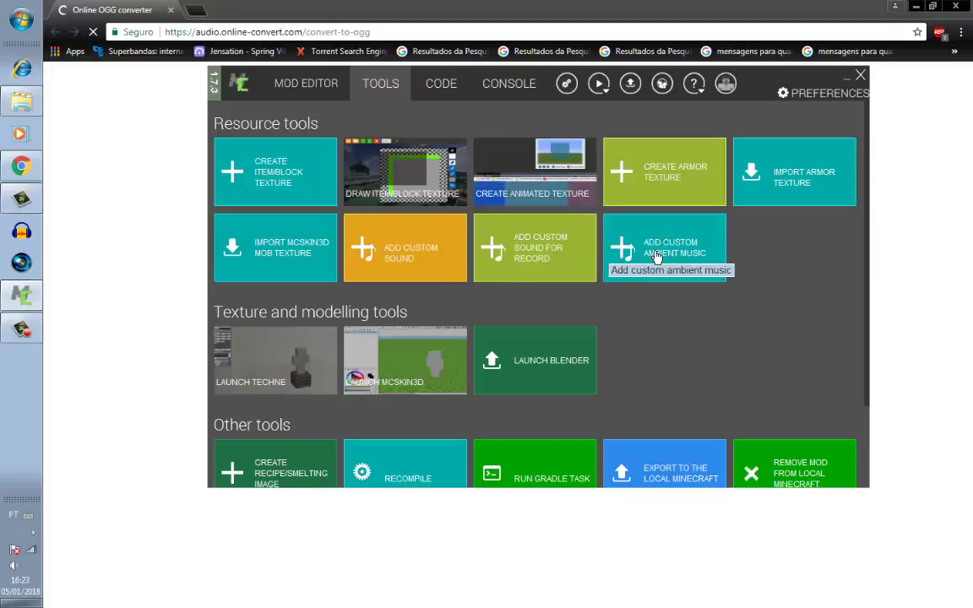
left_click(445, 256)
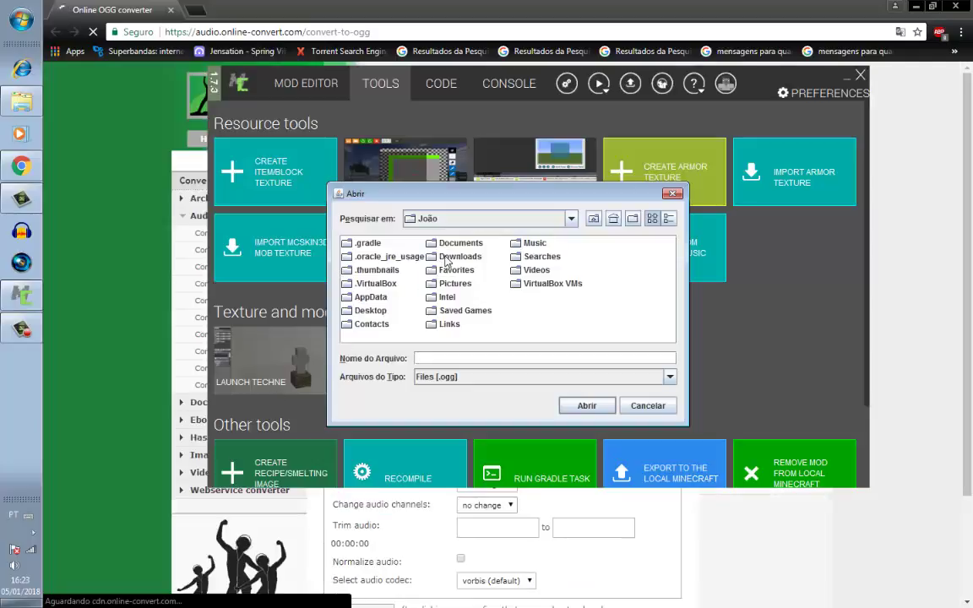
double_click(457, 256)
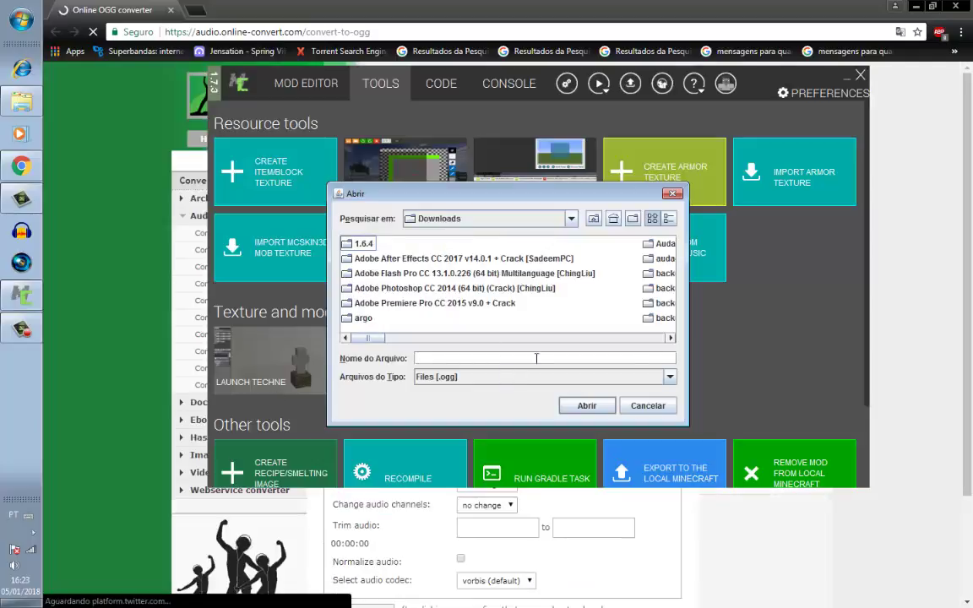
left_click(604, 338)
left_click_drag(603, 337, 652, 333)
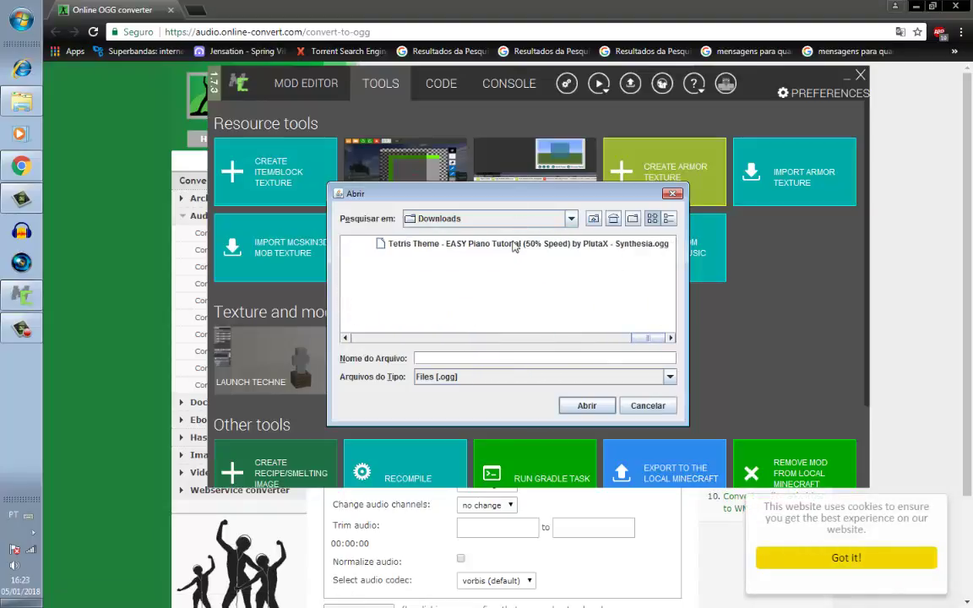
left_click(515, 244)
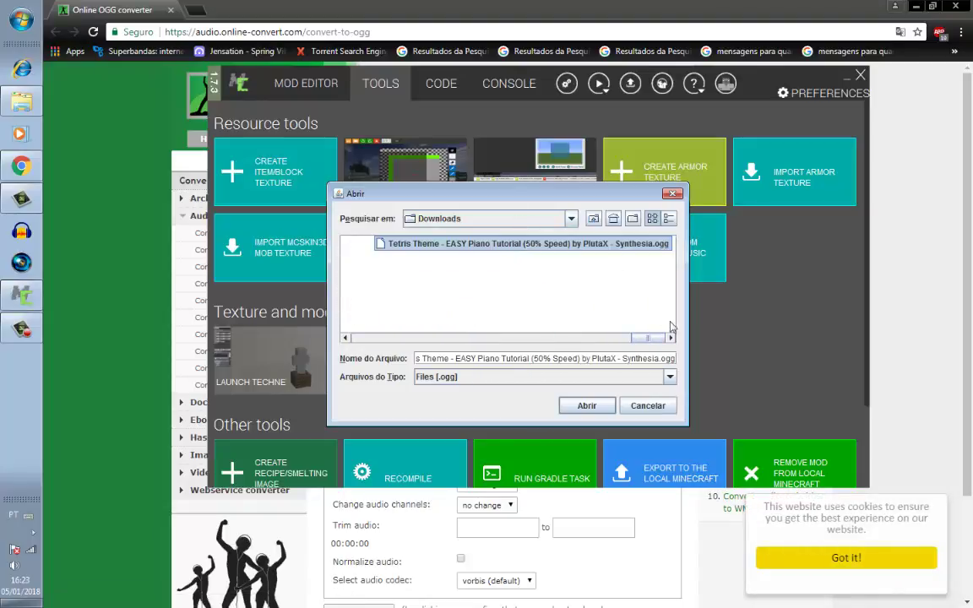
left_click(669, 377)
left_click(630, 392)
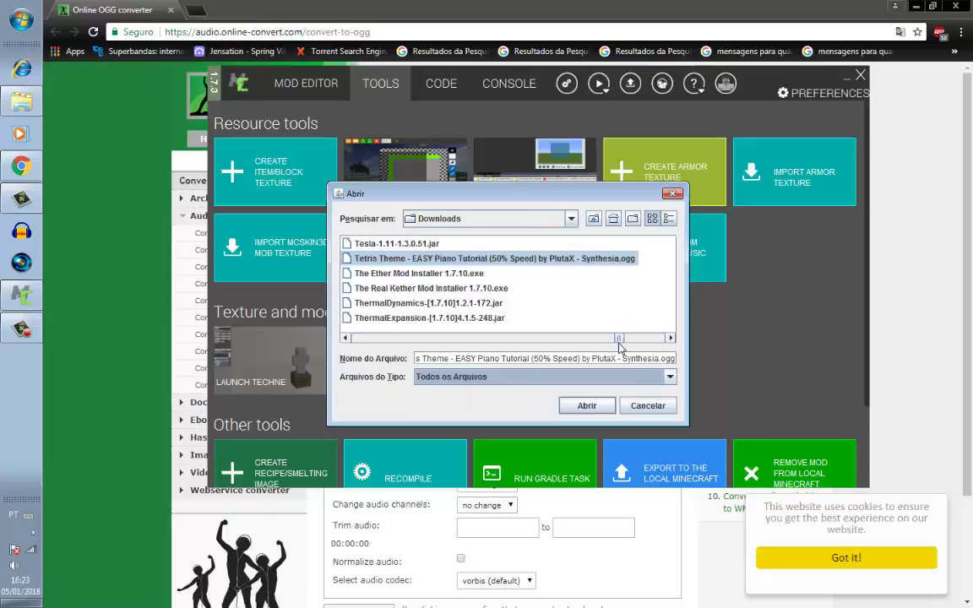
left_click_drag(619, 345, 668, 337)
left_click(649, 405)
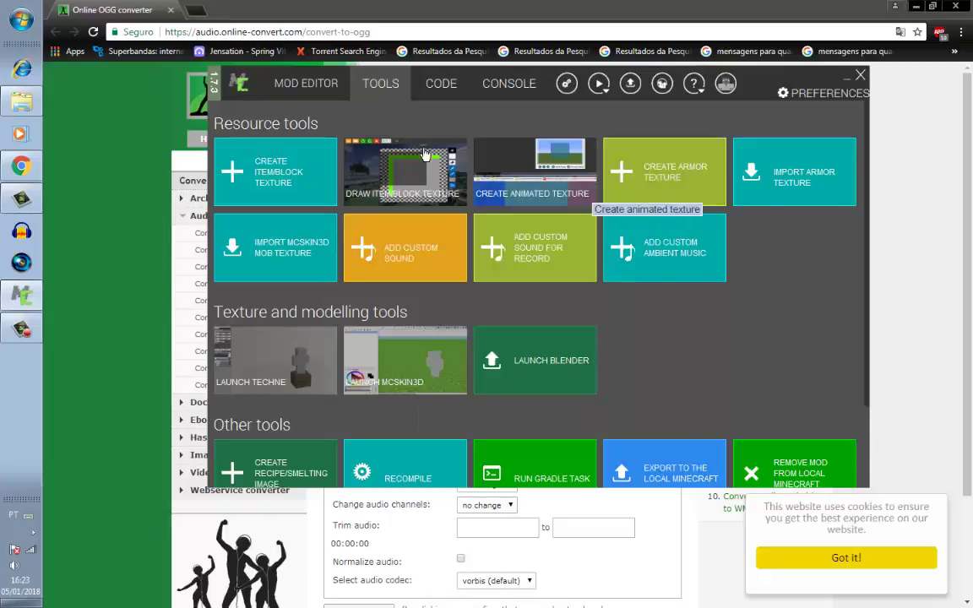
Step: Switch to the file explorer, play GLITCH - 04 from the Downloads files in BS.Player, and close the player
left_click(21, 102)
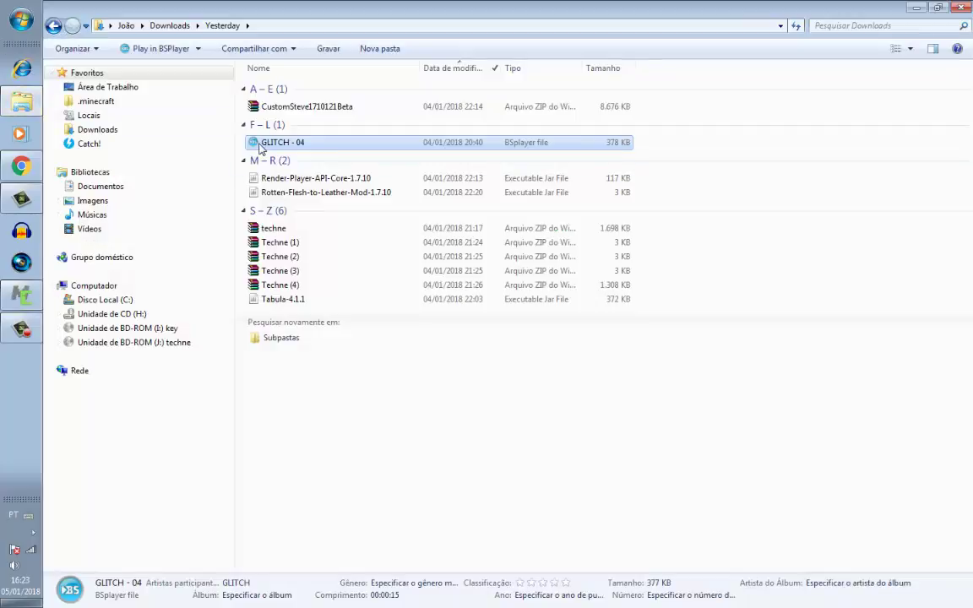
double_click(262, 145)
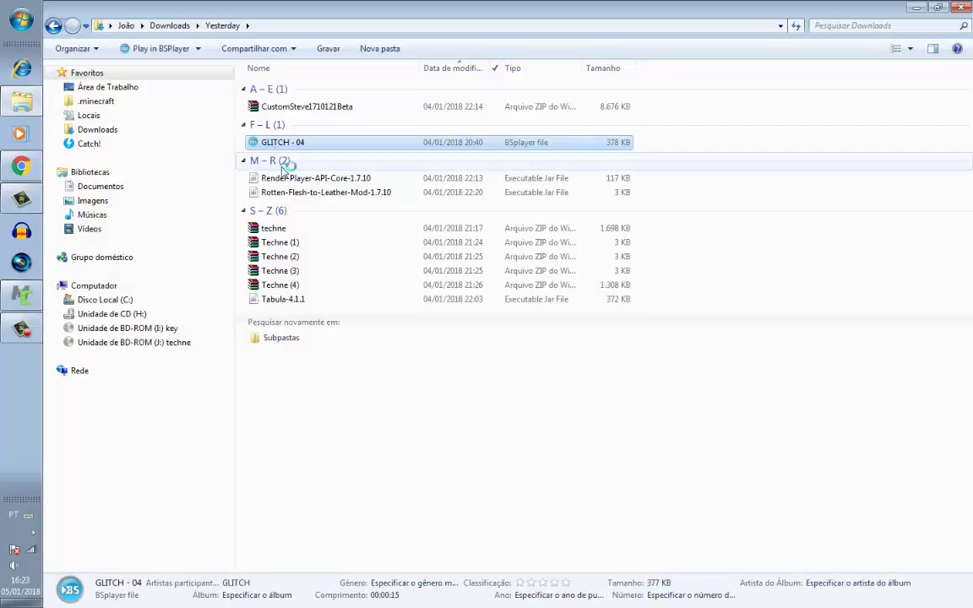
left_click(586, 307)
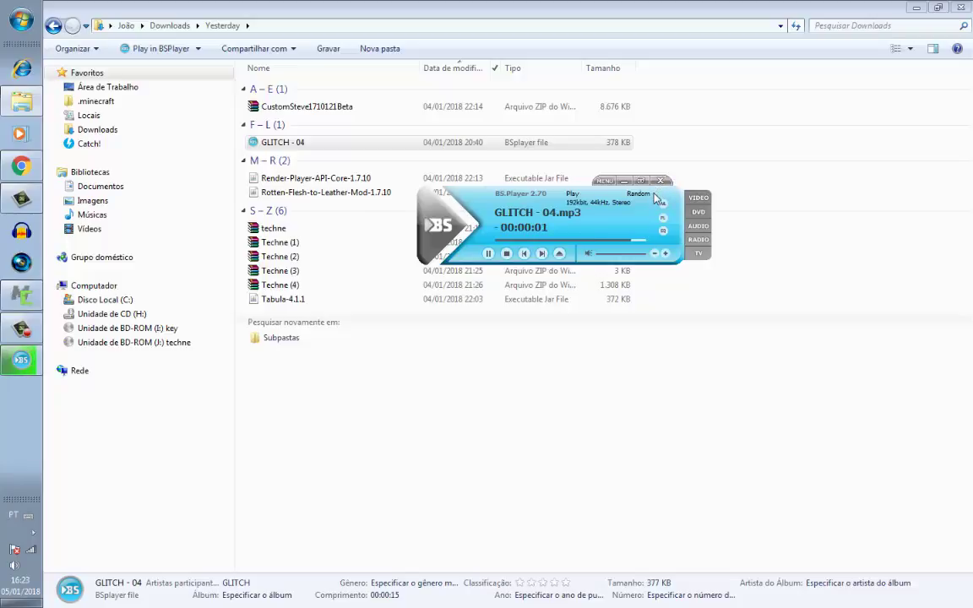
left_click(661, 180)
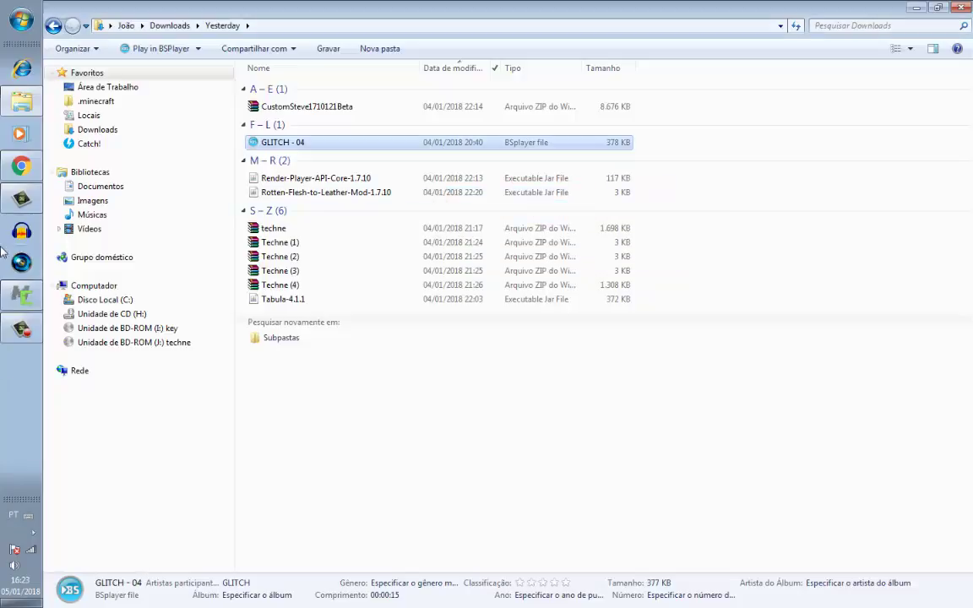
Step: Switch to the Online OGG converter in Chrome and choose GLITCH - 04.mp3 from Downloads as the audio to upload
left_click(22, 169)
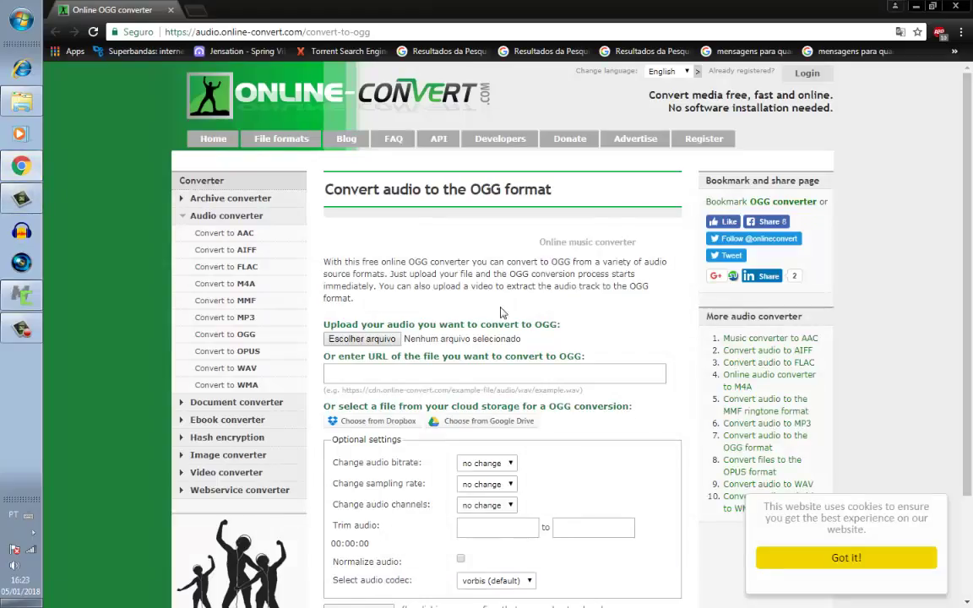
key("alt+Tab")
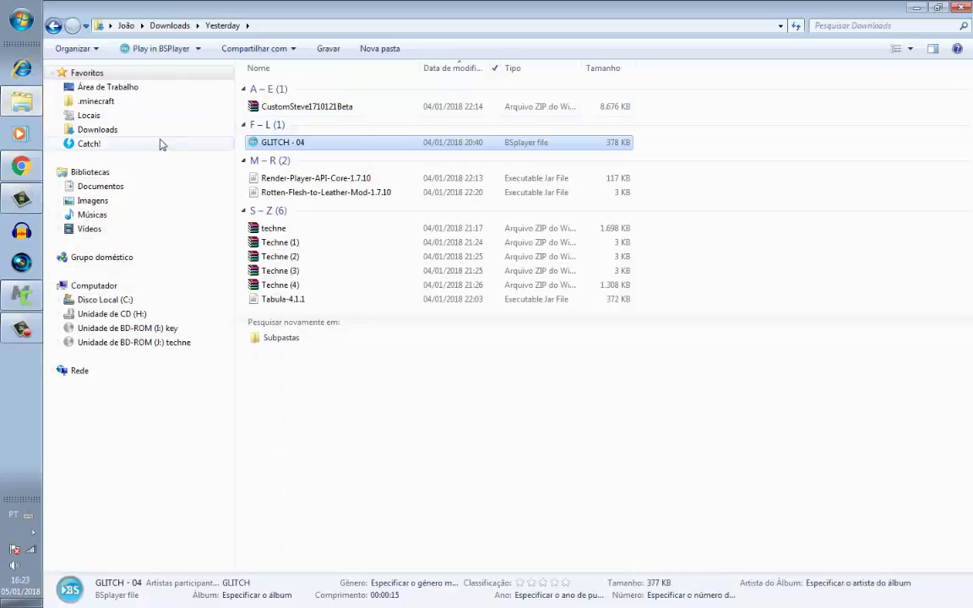
left_click(19, 171)
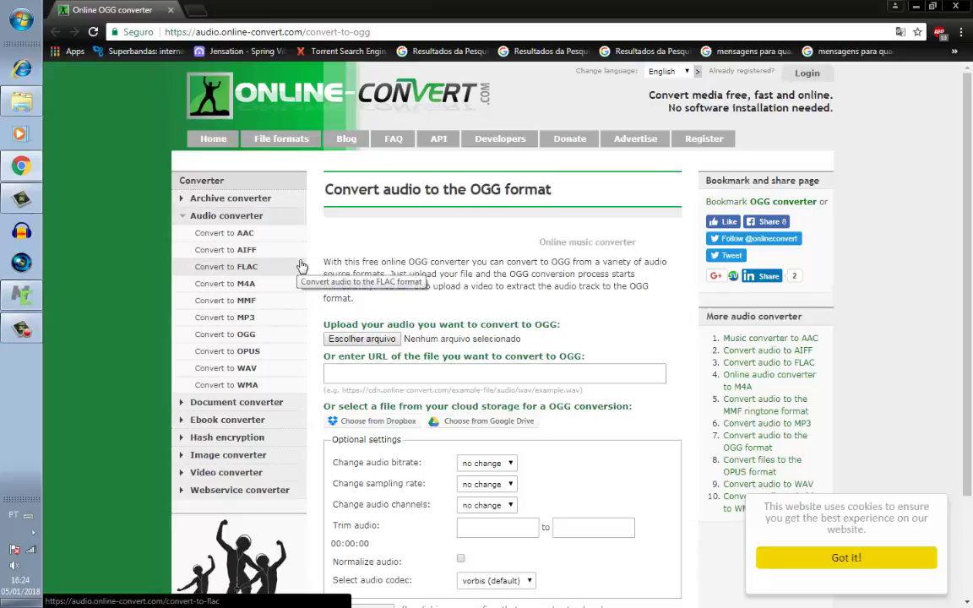
left_click(361, 339)
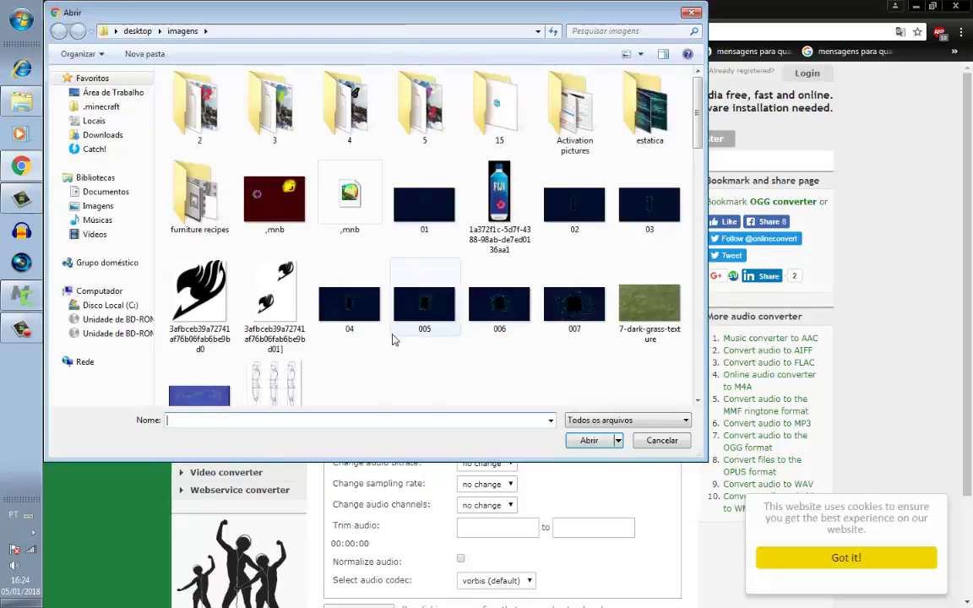
left_click(103, 134)
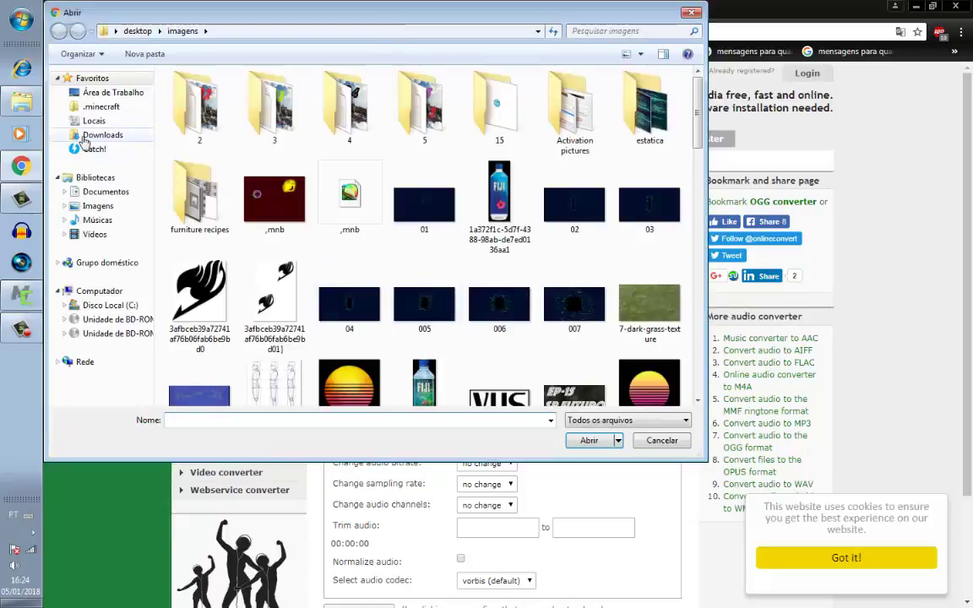
left_click_drag(697, 85, 690, 250)
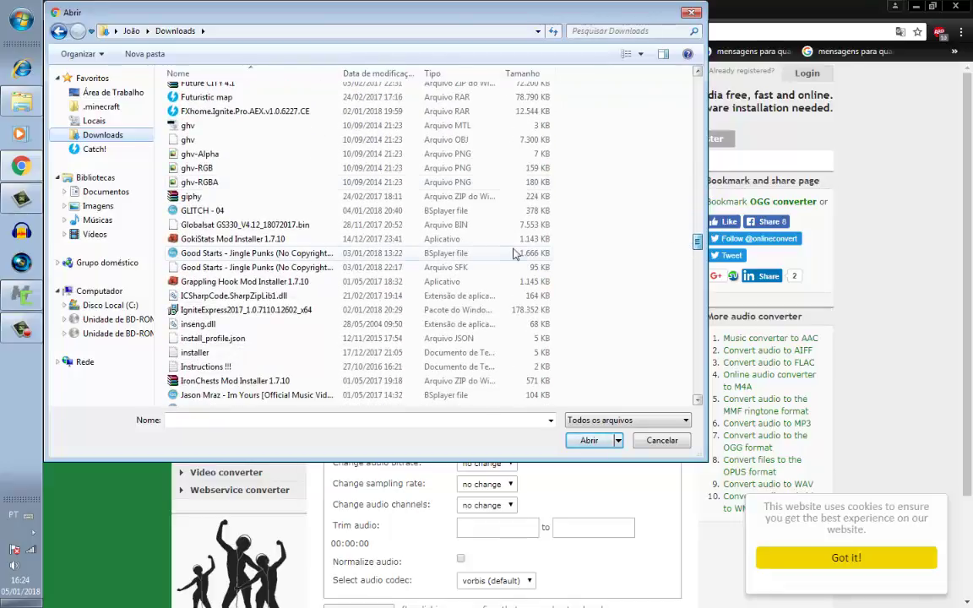
double_click(385, 191)
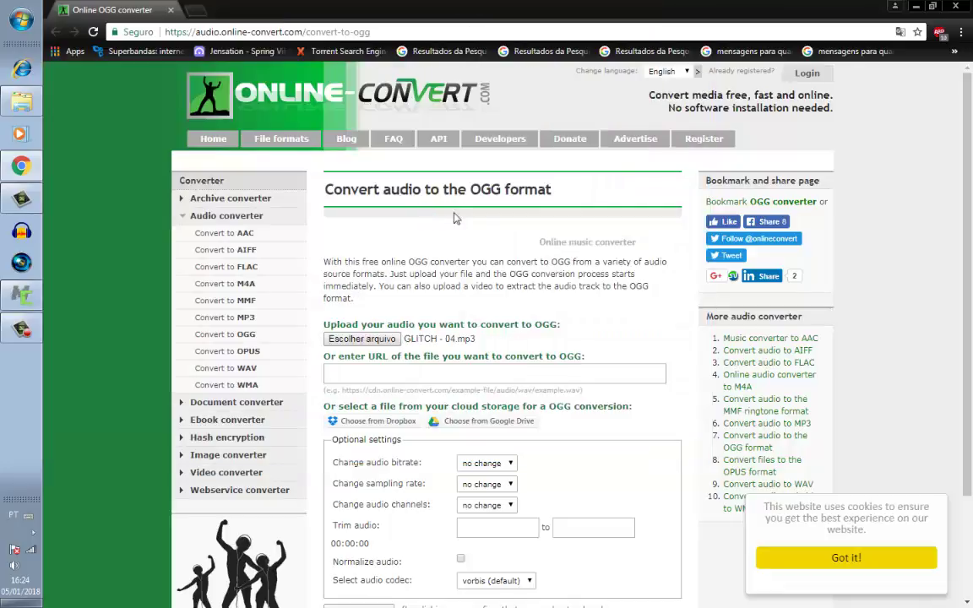
Step: Try converting the uploaded audio to OGG with the audio bitrate left at no change
scroll(372, 338, "down", 2)
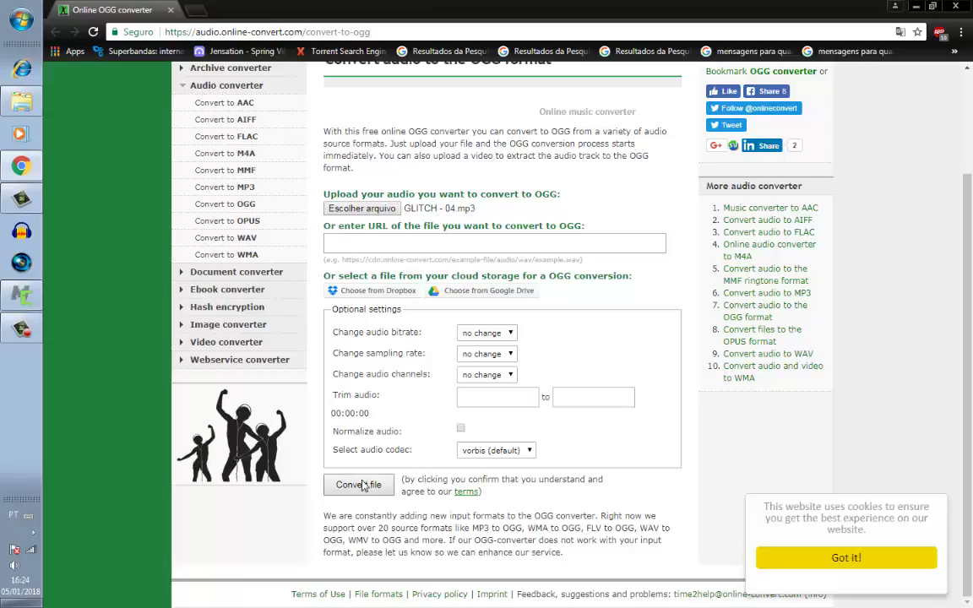
left_click(502, 337)
left_click(502, 342)
left_click(355, 492)
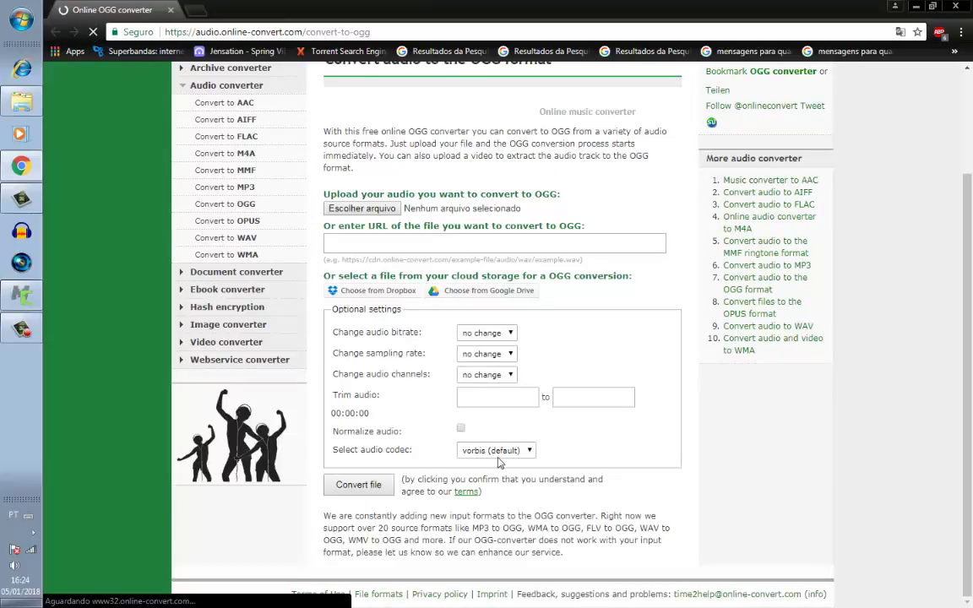
Step: Play GLITCH - 04 from the file explorer in BS.Player and pause it to find where to trim the audio
left_click(490, 397)
left_click(21, 102)
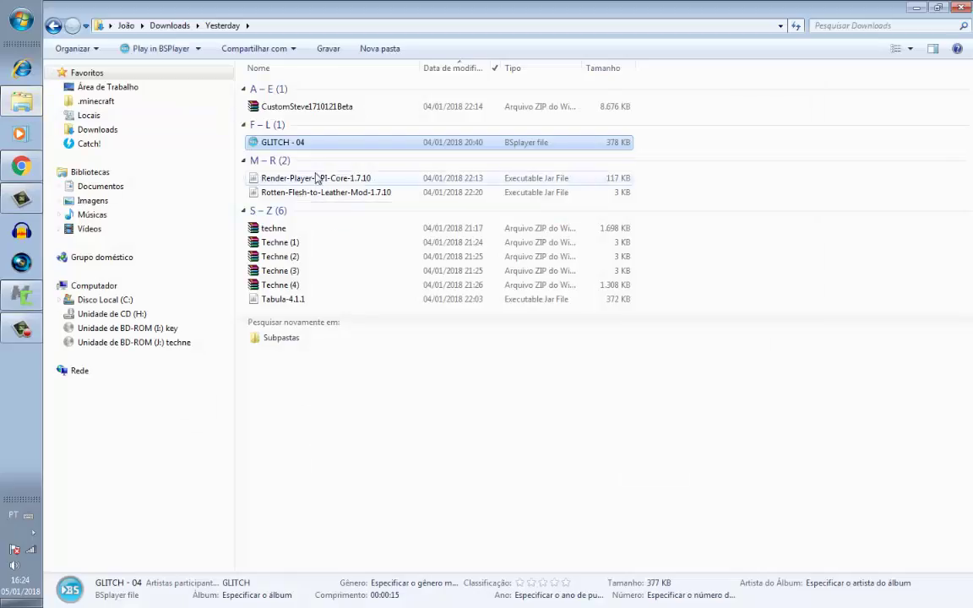
double_click(311, 145)
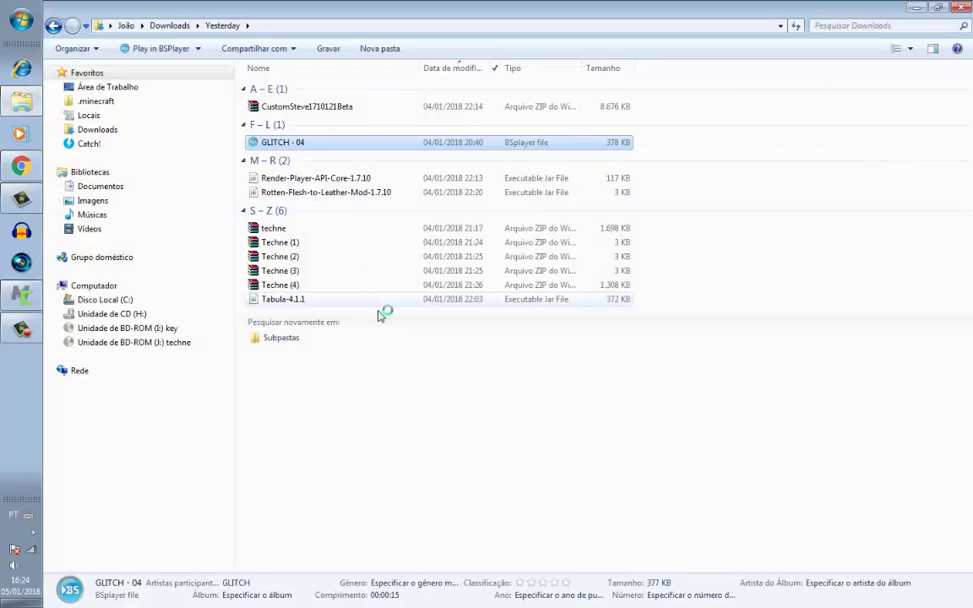
left_click(601, 310)
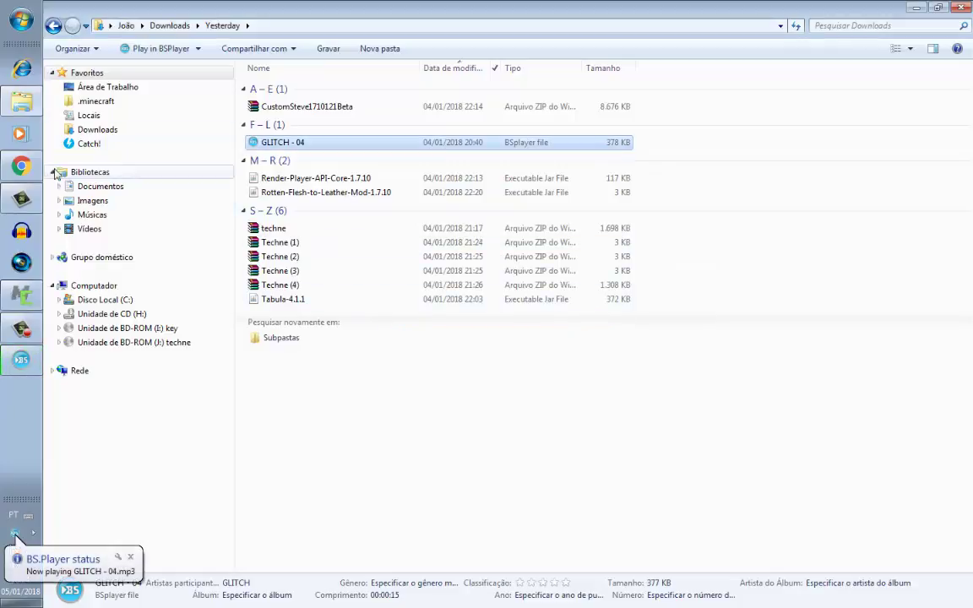
left_click(24, 365)
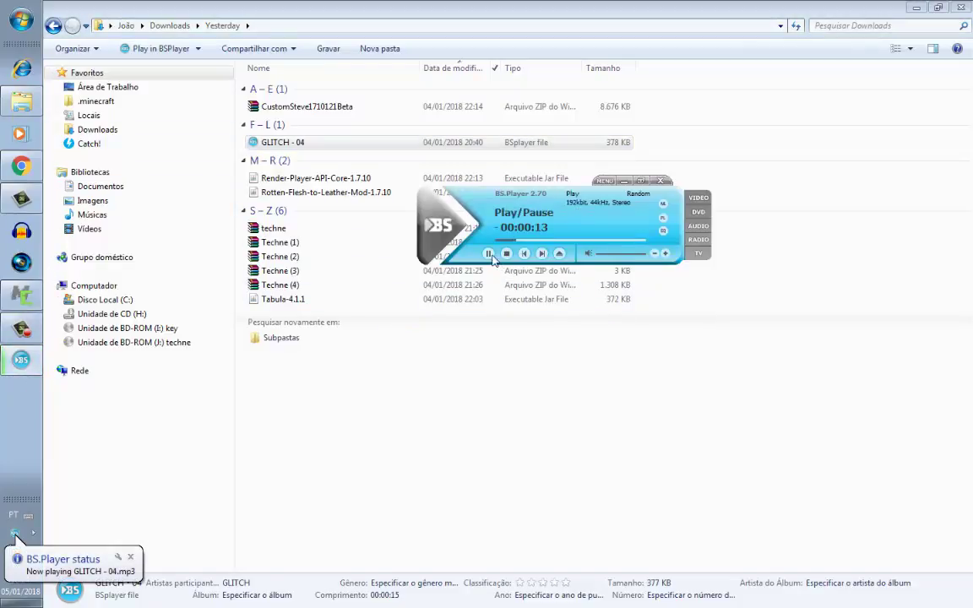
left_click(488, 254)
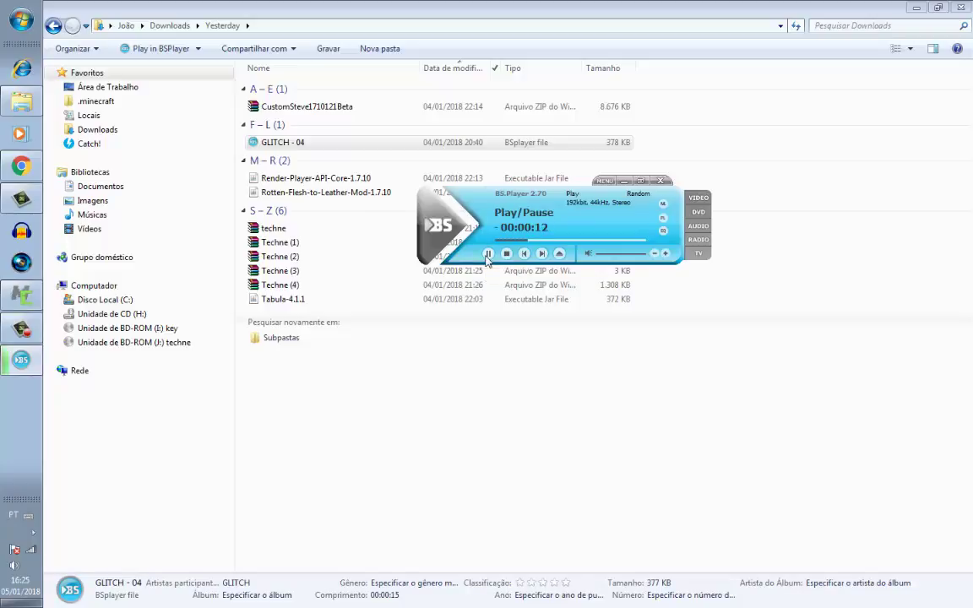
Step: Set the converter's audio trim range from 00:00:04 to 00:00:16, checking the clip's length in BS.Player
left_click(23, 166)
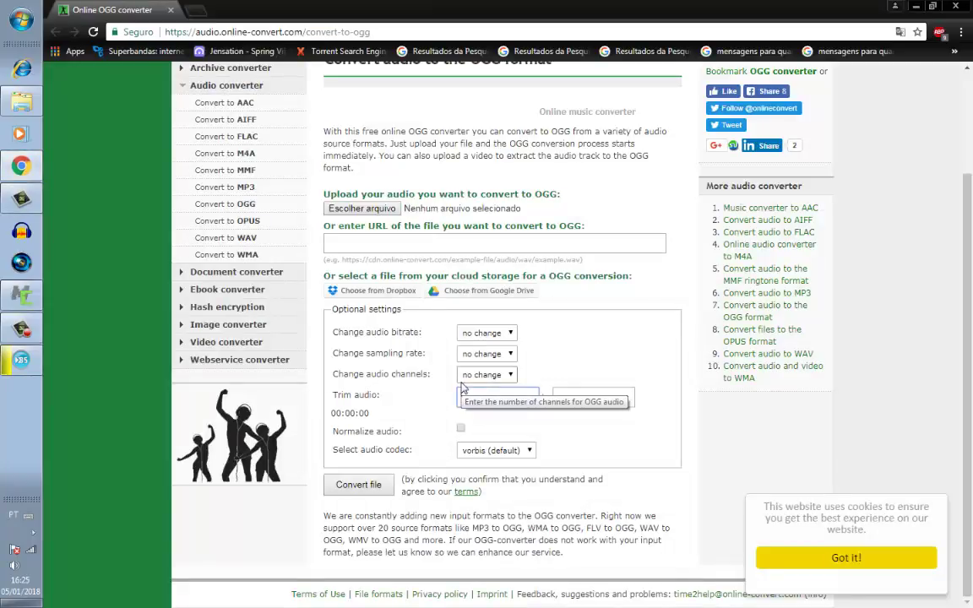
type("00")
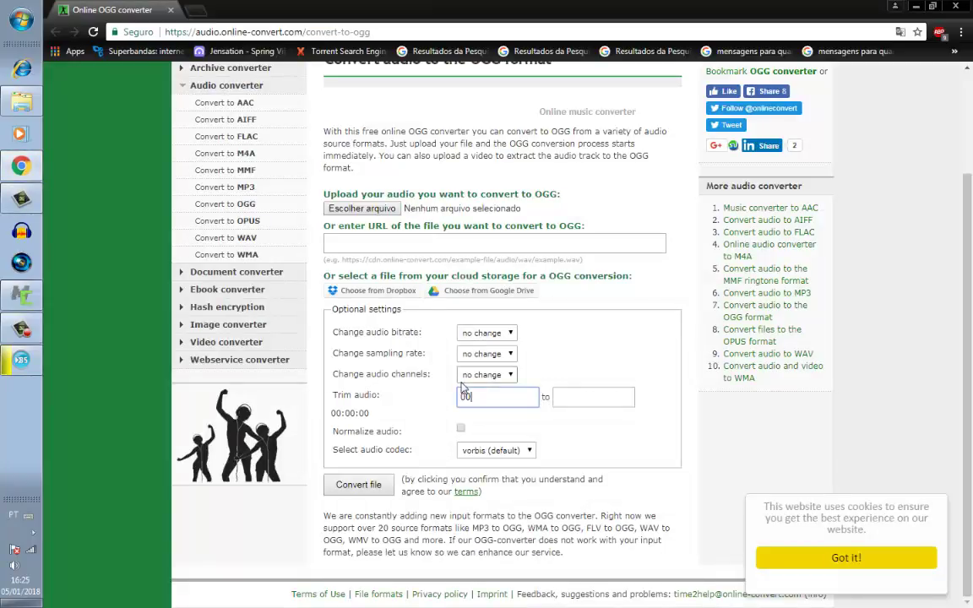
type(":00:04")
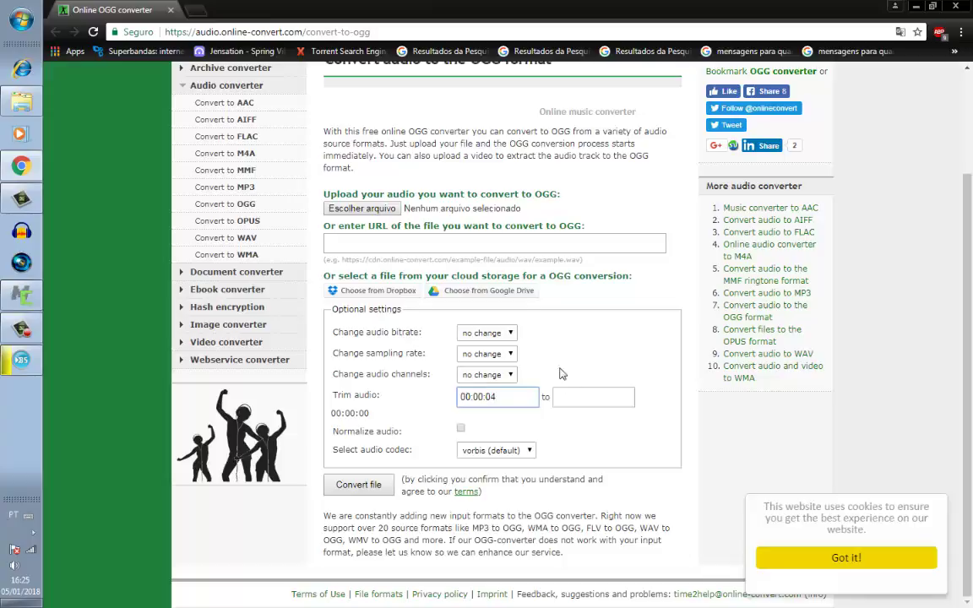
left_click(582, 397)
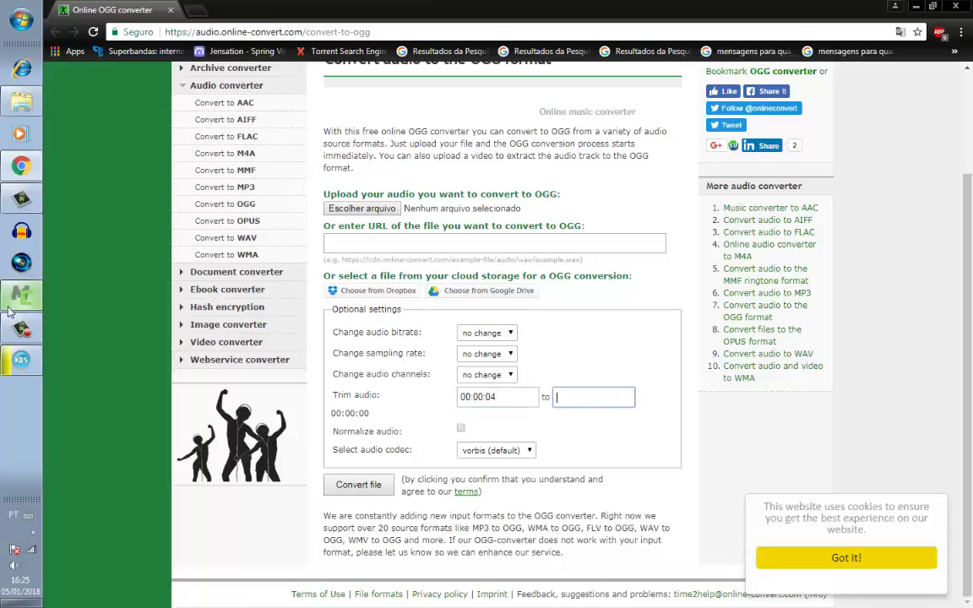
left_click(21, 359)
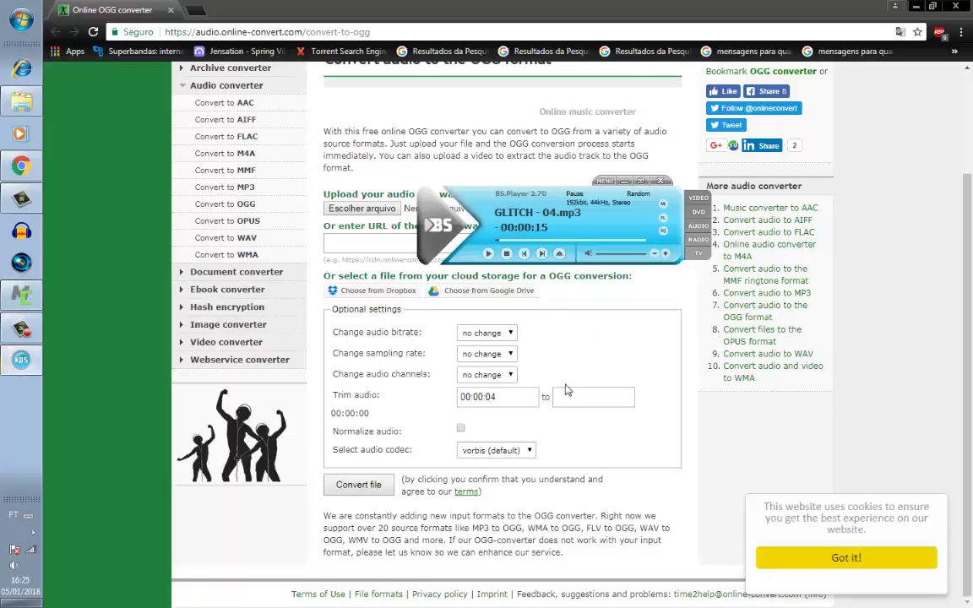
left_click(592, 404)
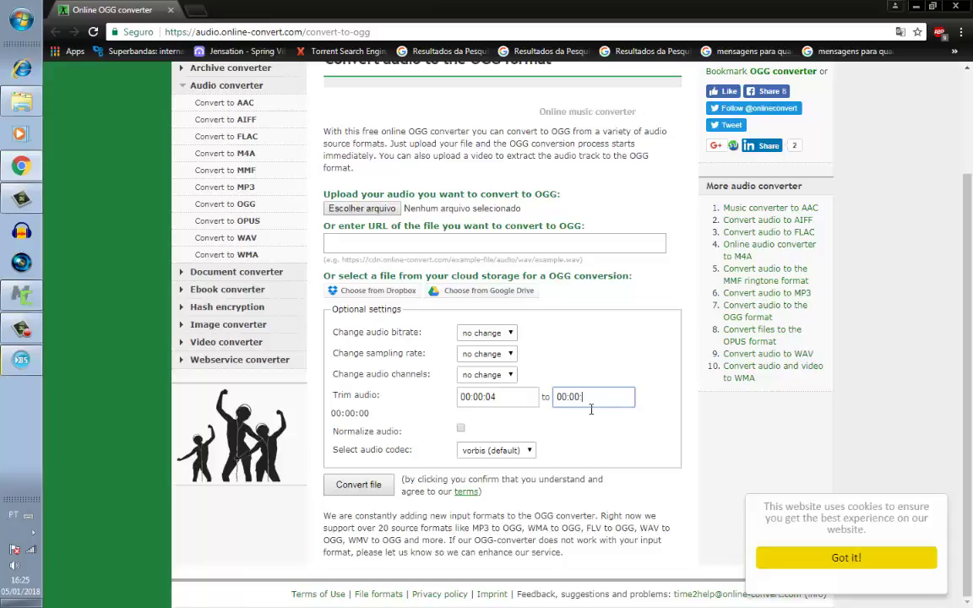
Step: Choose GLITCH - 04.mp3 from Downloads as the upload and start its conversion to OGG
left_click(328, 207)
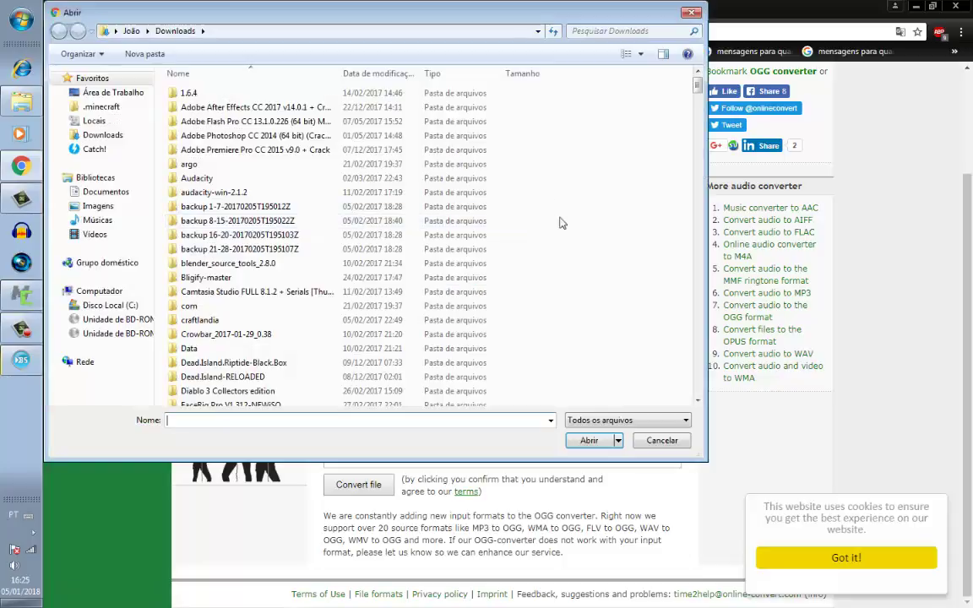
left_click_drag(698, 86, 677, 246)
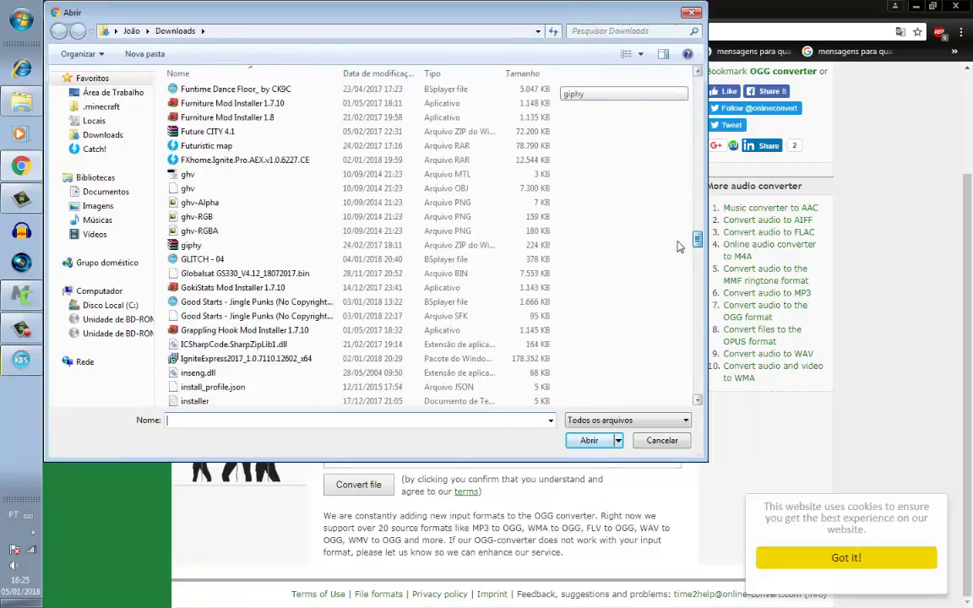
double_click(398, 259)
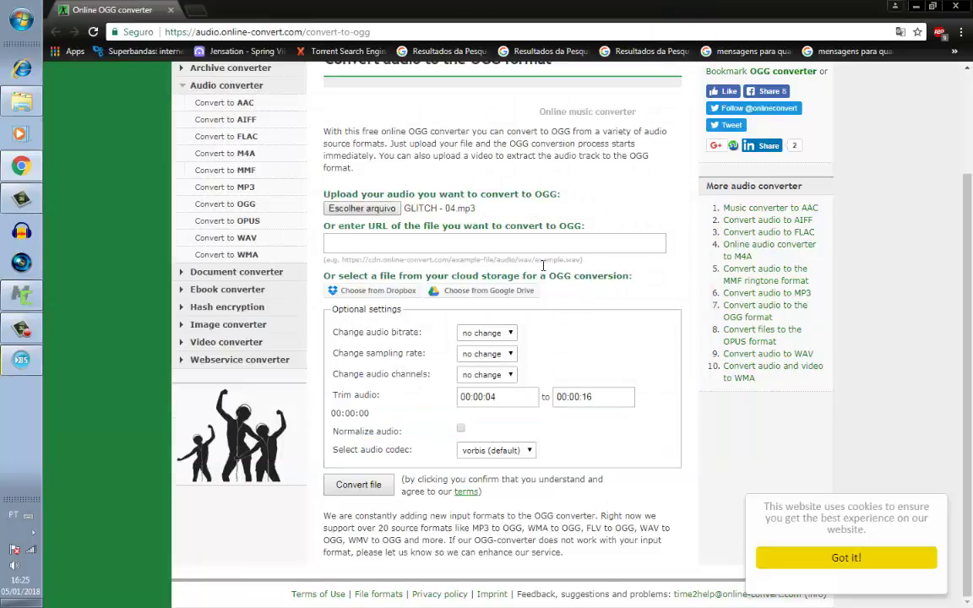
left_click(358, 485)
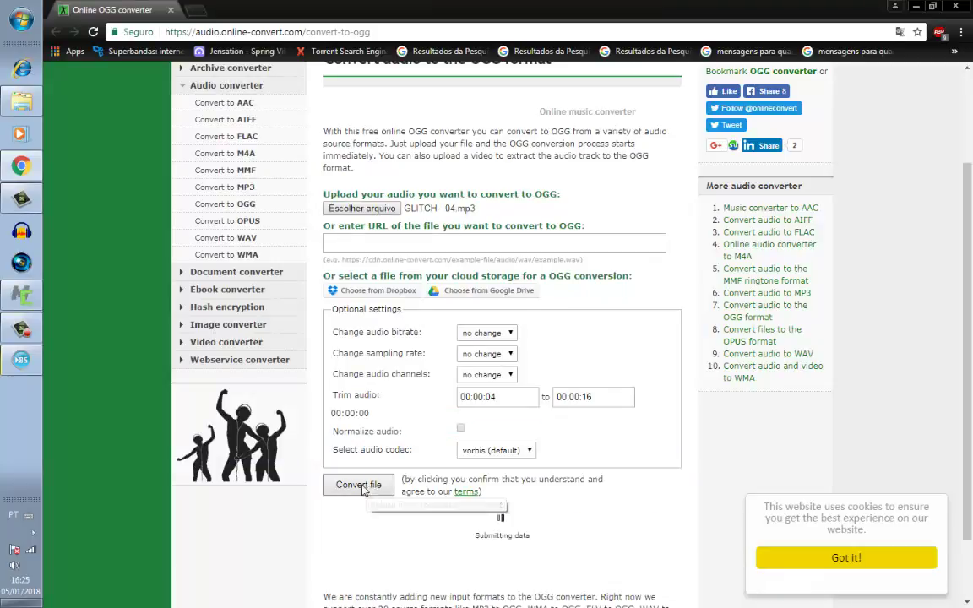
scroll(552, 450, "down", 1)
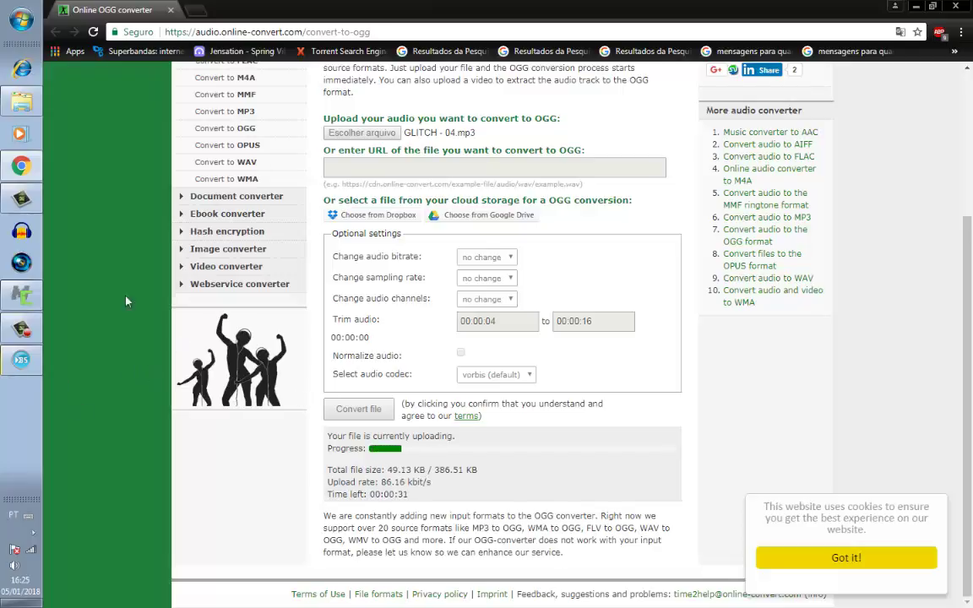
left_click(22, 294)
left_click(338, 93)
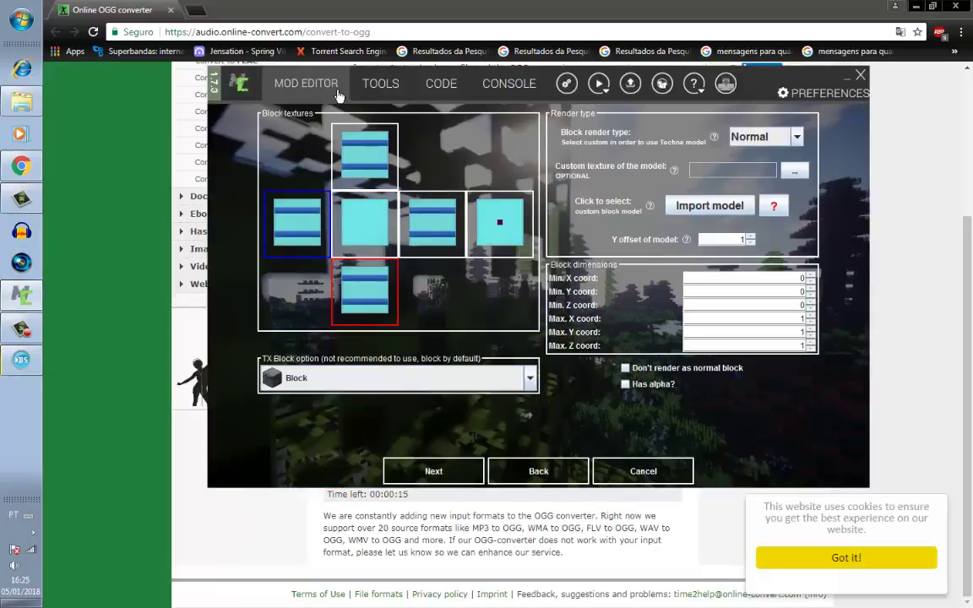
left_click(195, 28)
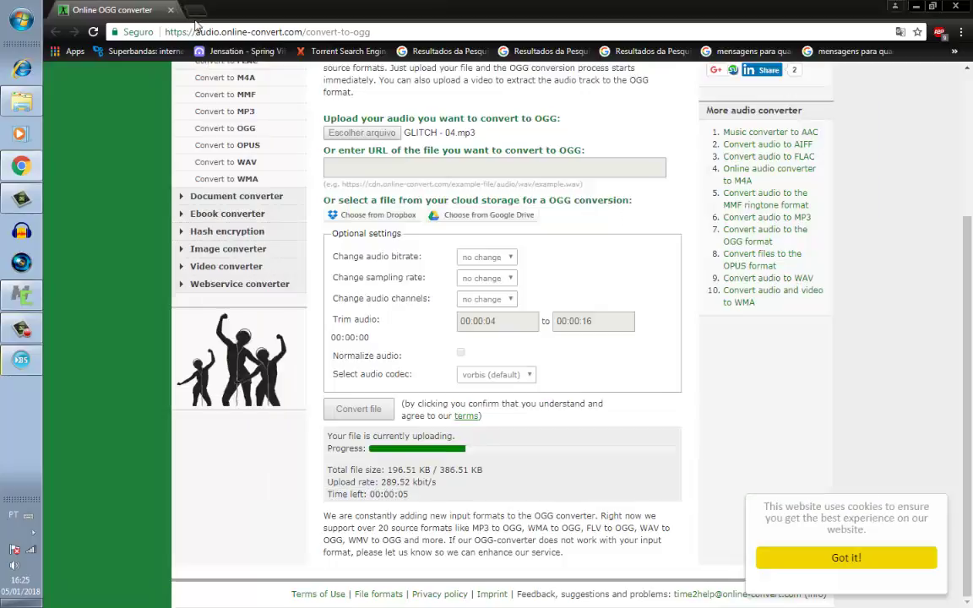
Step: Search Google in a new browser tab for "mcreator coordinates", using the suggested spelling correction
left_click(196, 12)
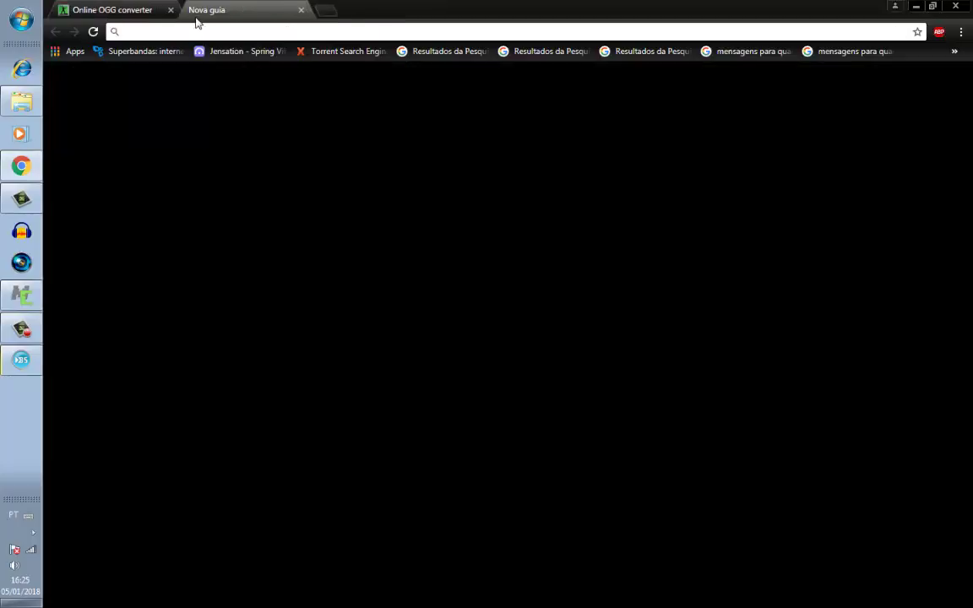
type("mc")
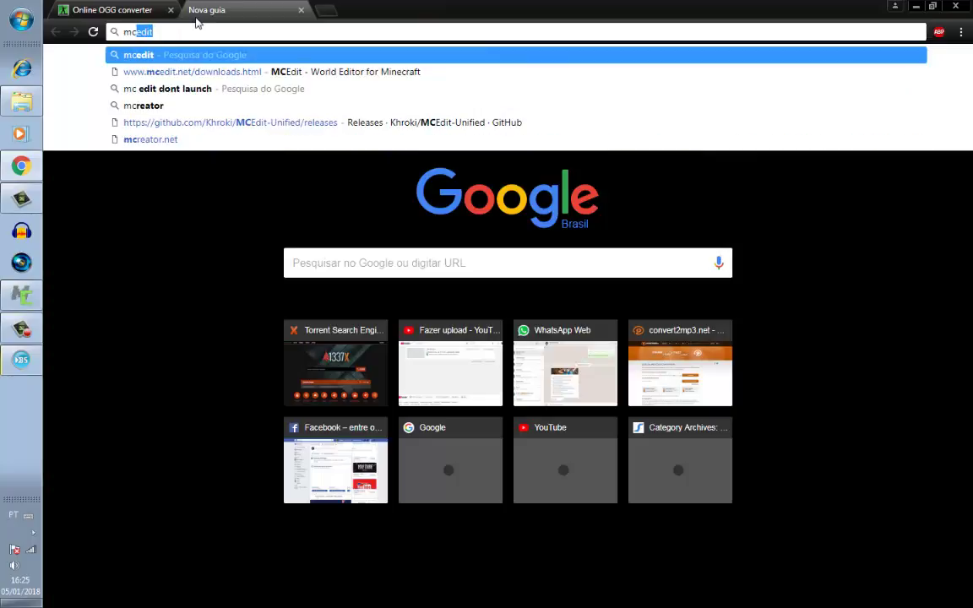
type(" reator o")
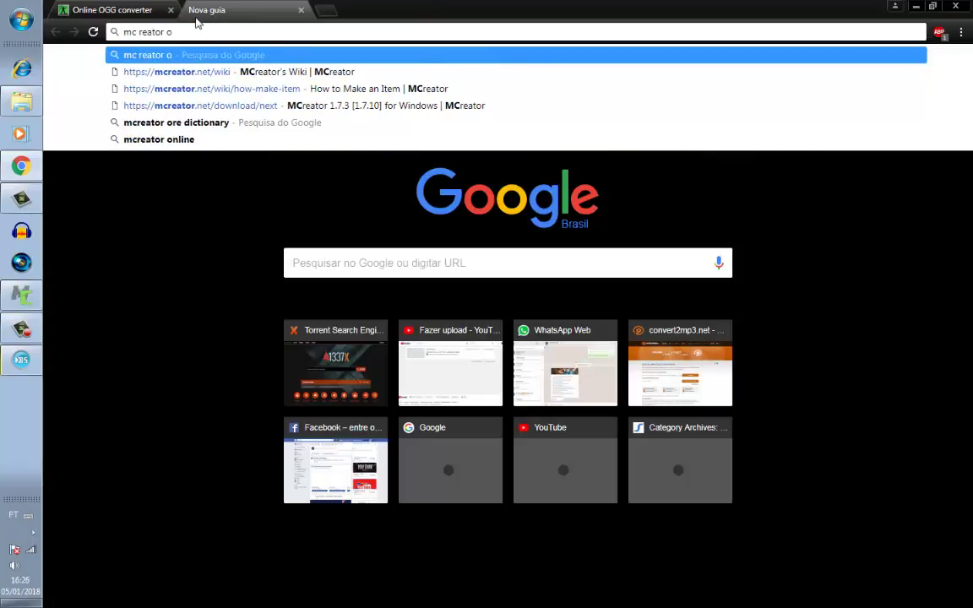
key("BackSpace")
type("coor")
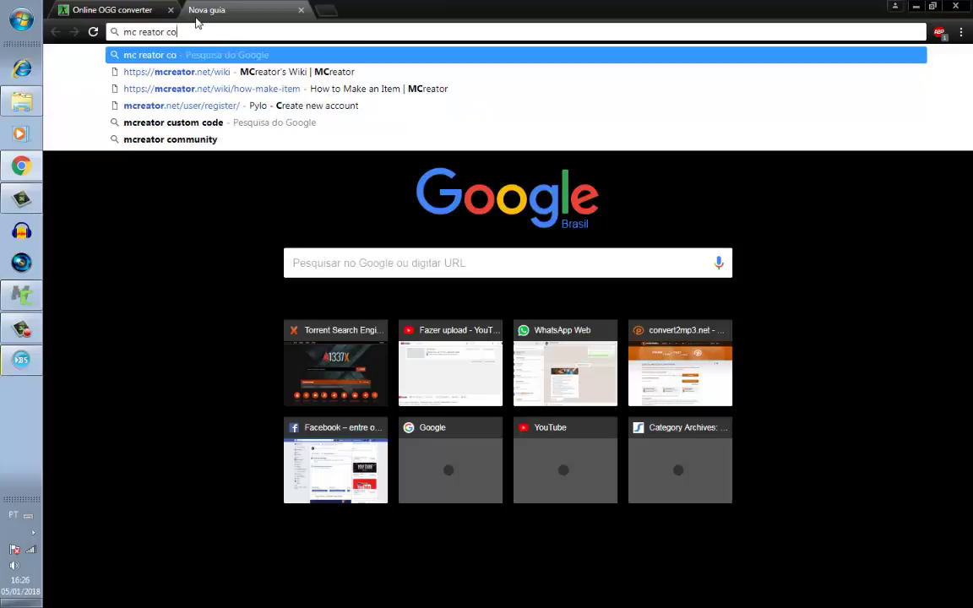
type("dinades")
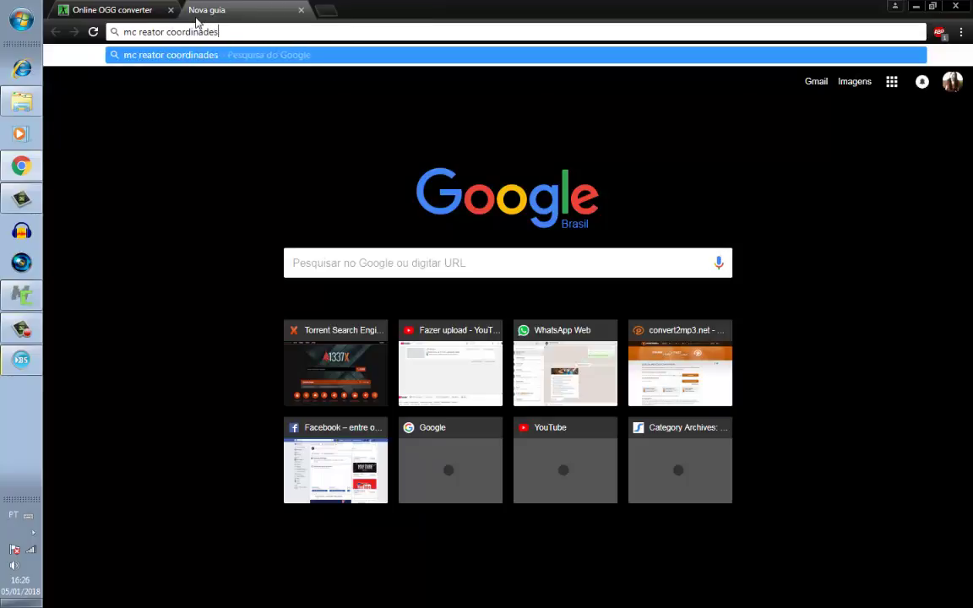
key("Return")
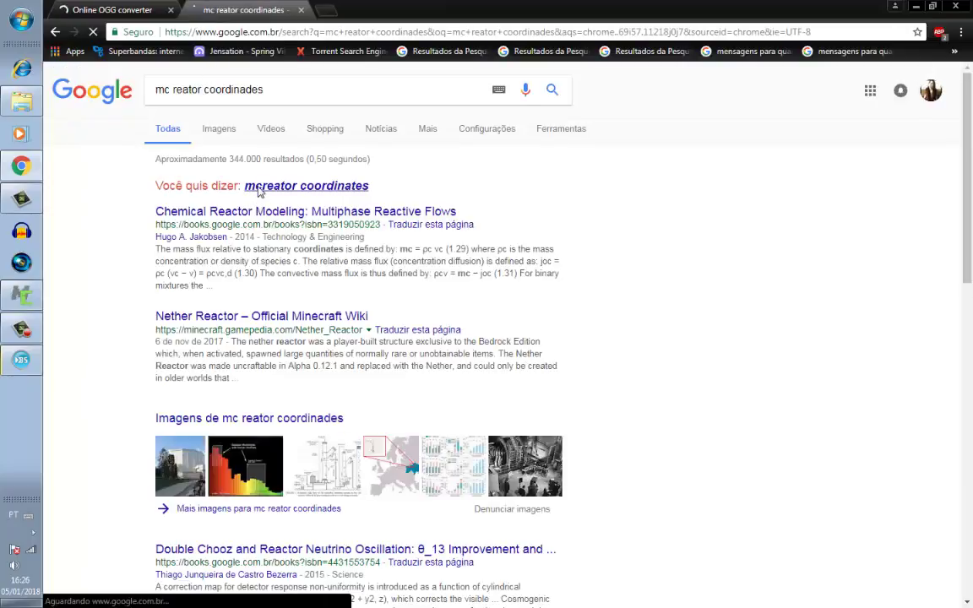
left_click(258, 190)
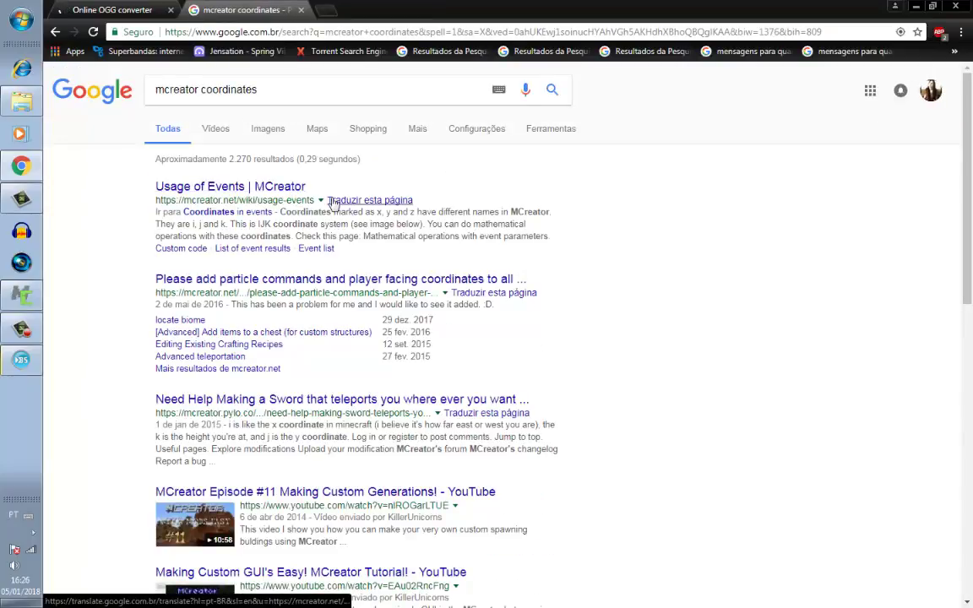
Step: Open the "Usage of Events | MCreator" result and examine its i, j, k coordinate diagram and the lists of events
left_click(249, 186)
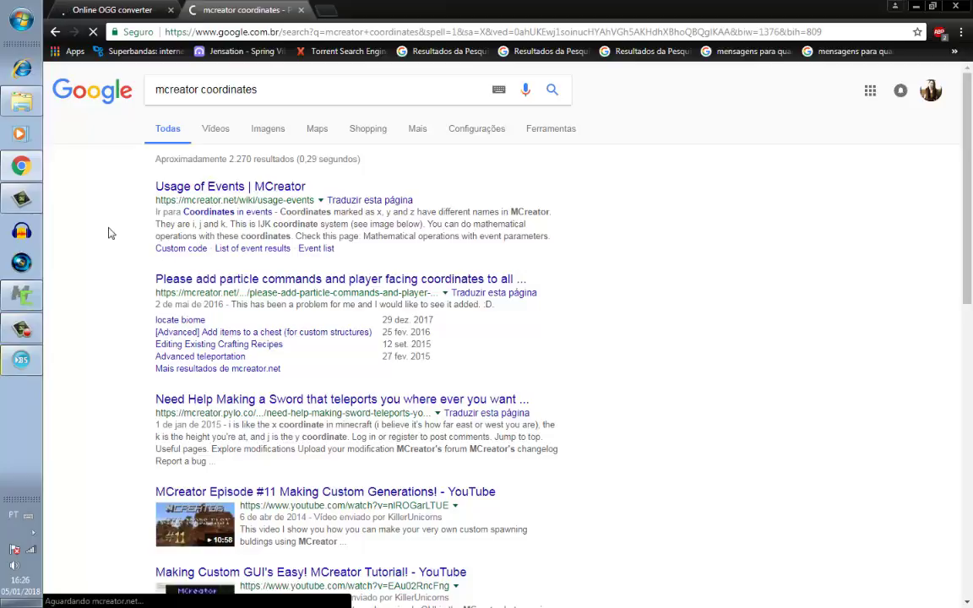
left_click(21, 19)
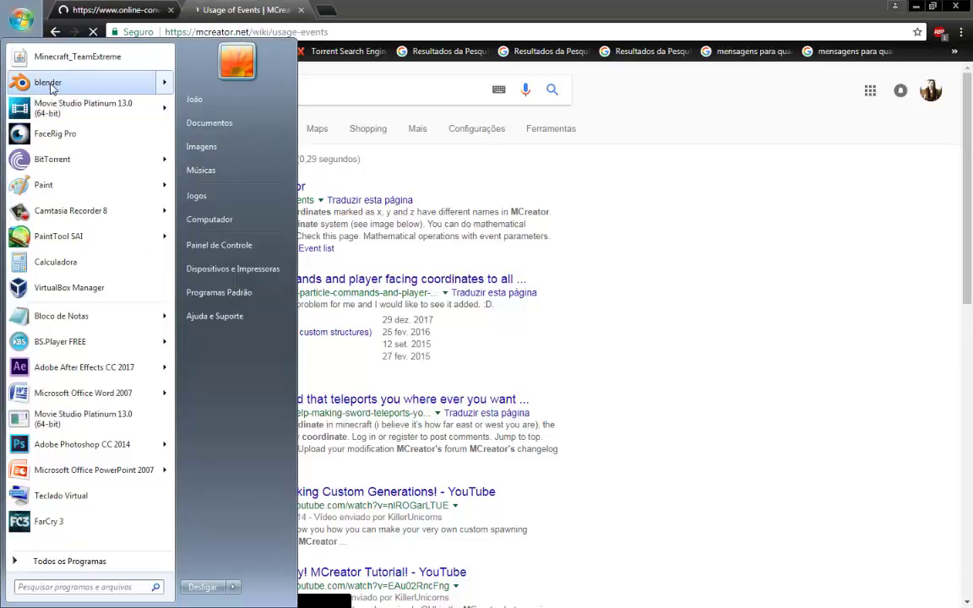
left_click(422, 7)
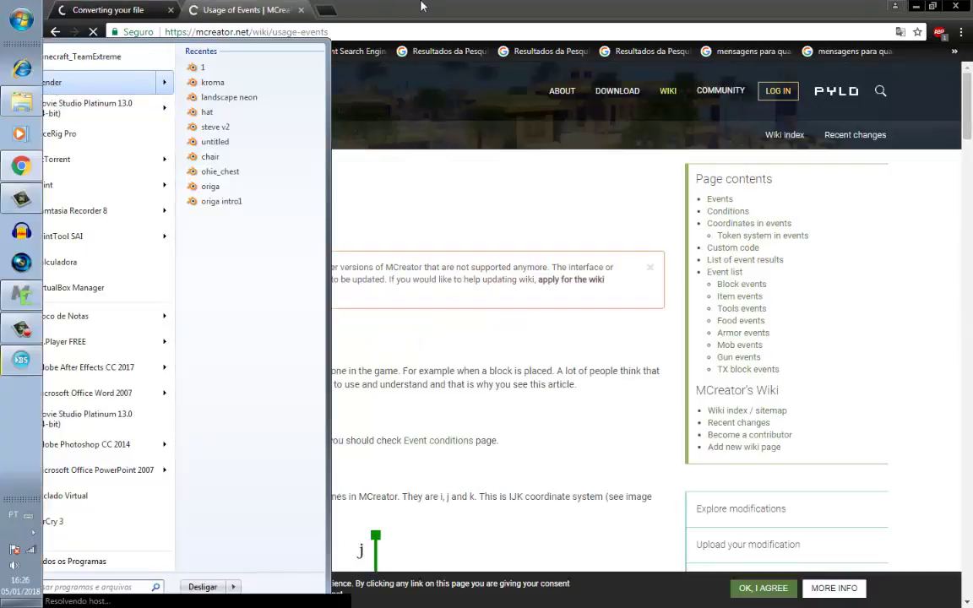
scroll(343, 390, "down", 3)
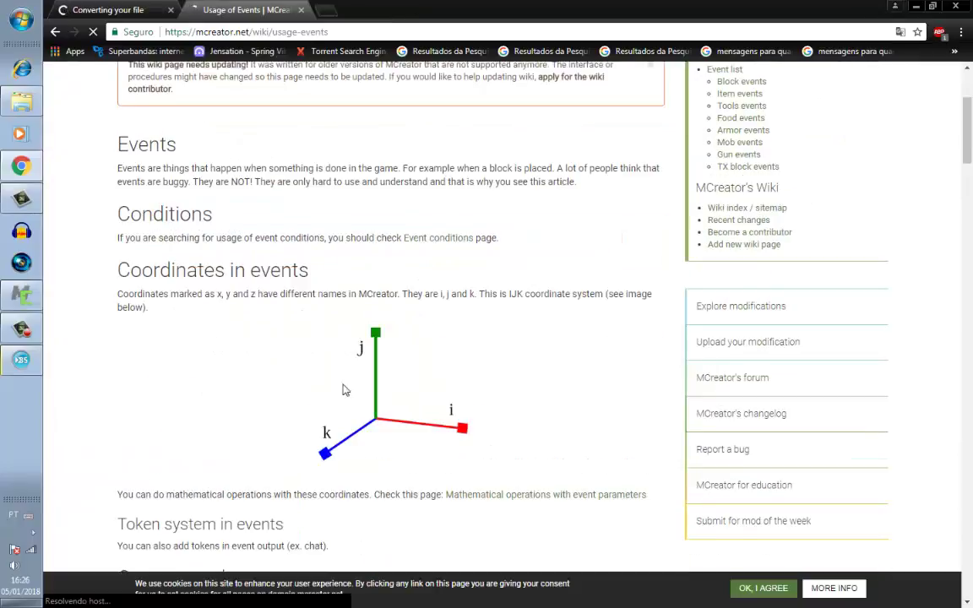
scroll(343, 390, "down", 1)
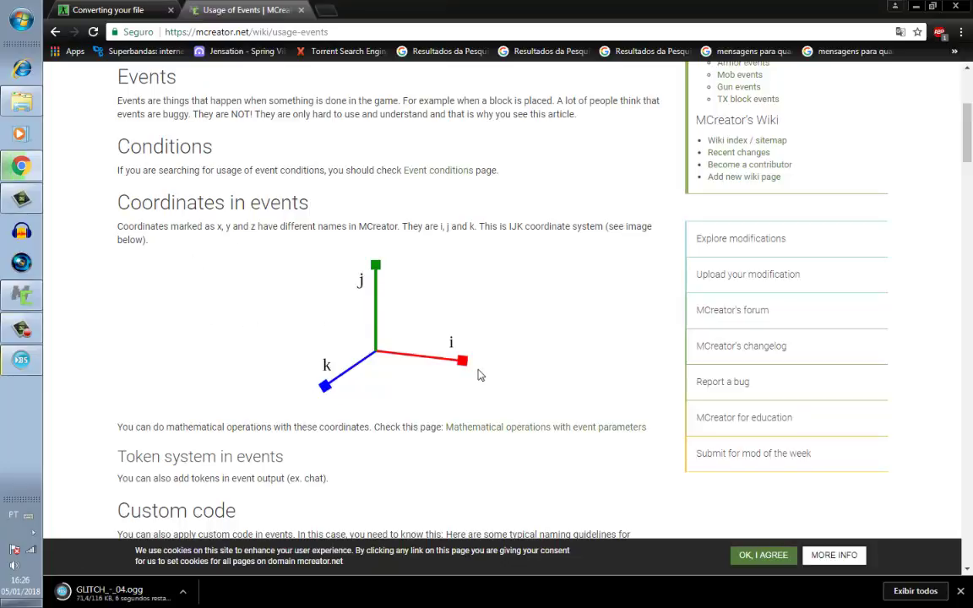
scroll(478, 374, "down", 3)
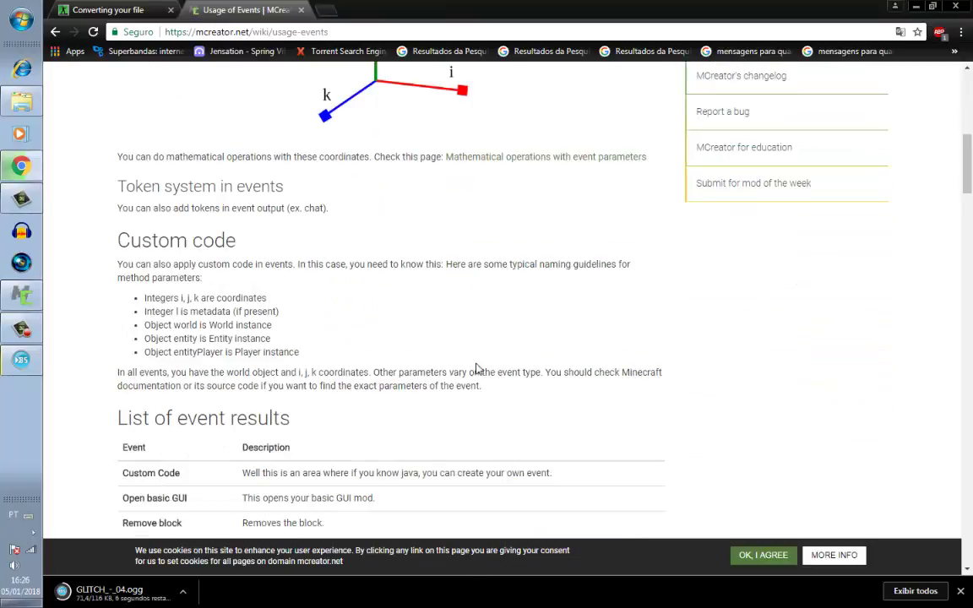
scroll(478, 369, "down", 3)
scroll(476, 365, "down", 10)
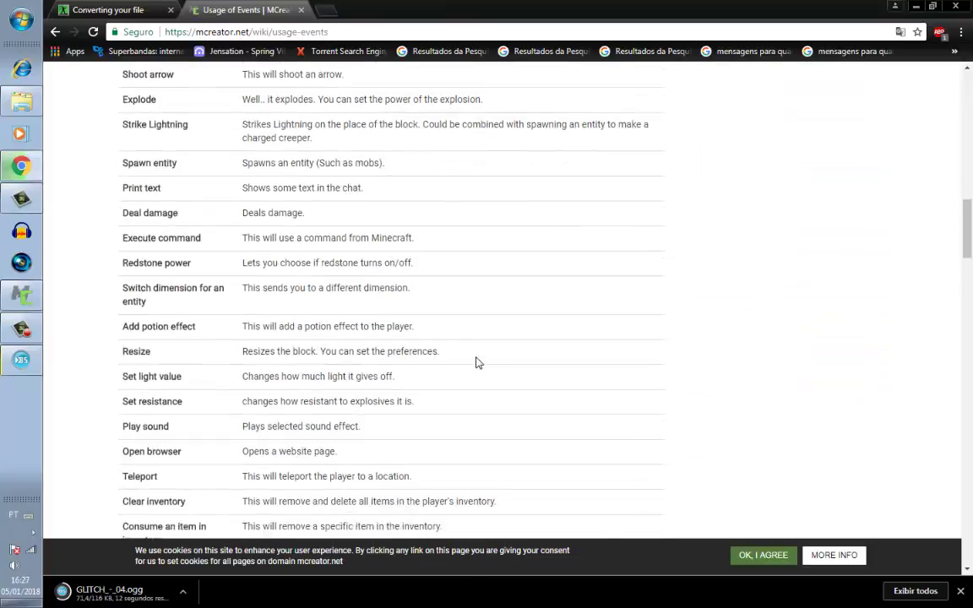
scroll(477, 361, "down", 2)
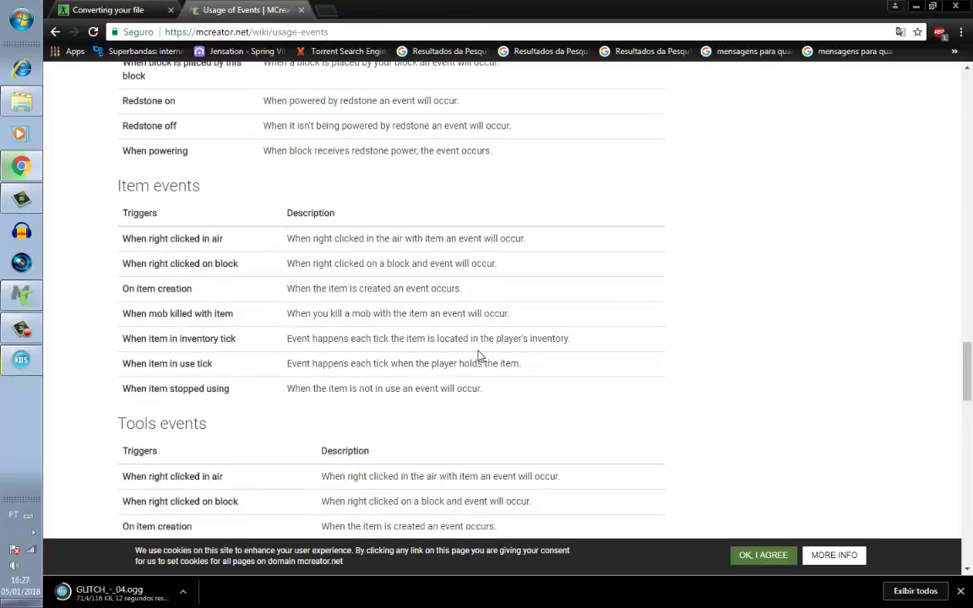
scroll(482, 356, "up", 2)
scroll(484, 356, "down", 20)
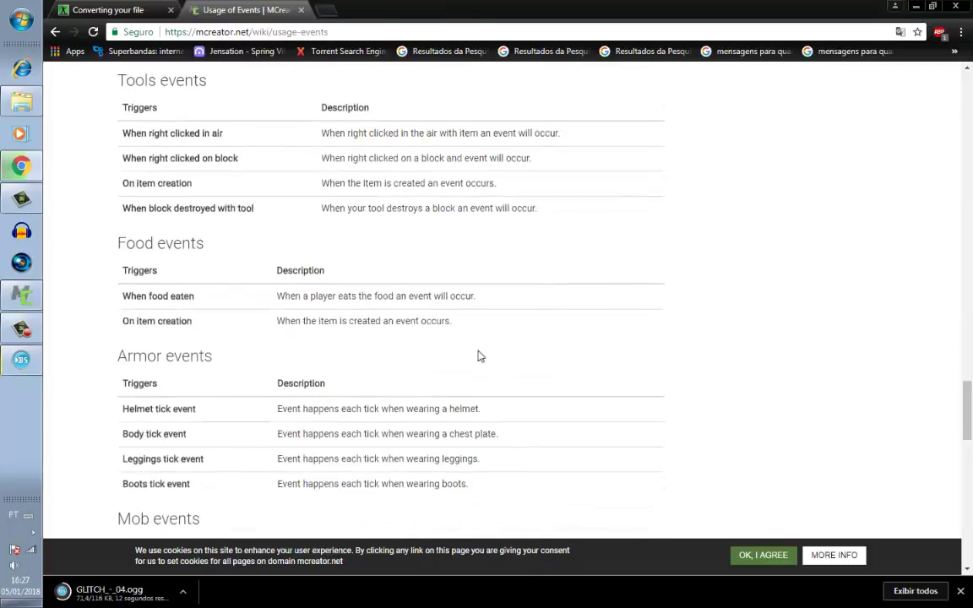
scroll(478, 355, "down", 4)
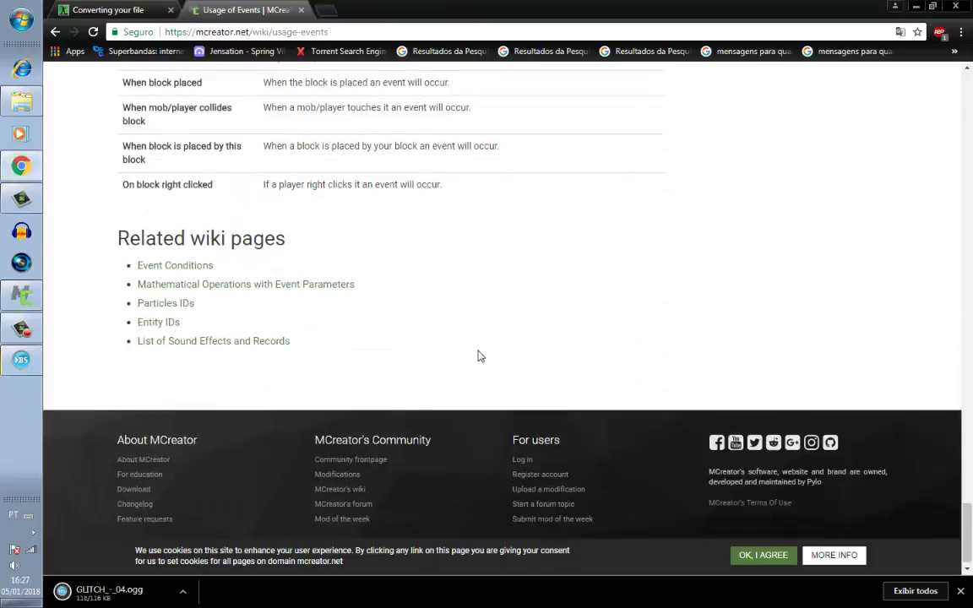
scroll(478, 354, "up", 5)
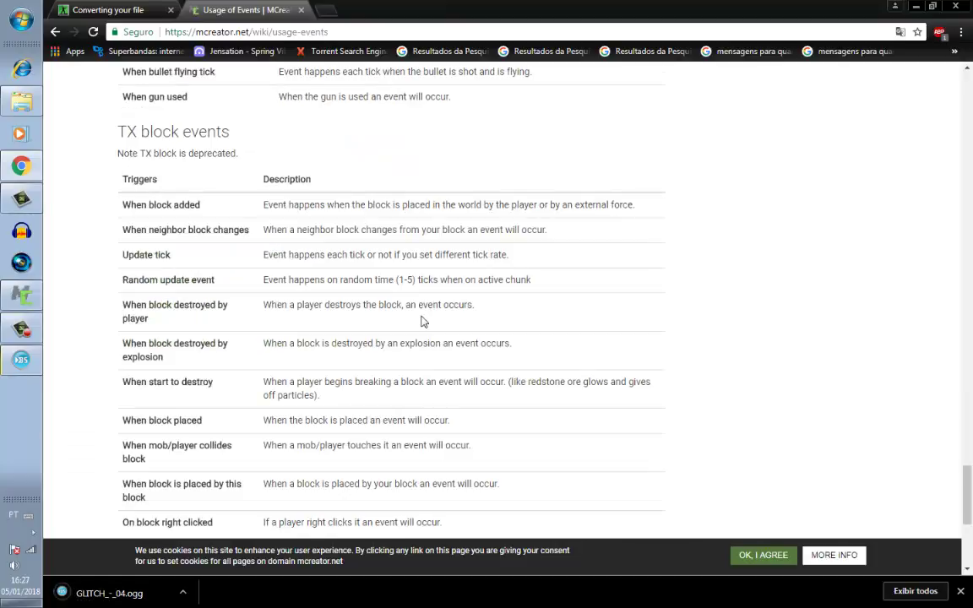
Step: Return to the mcreator coordinates search results and look through the other entries
left_click(54, 32)
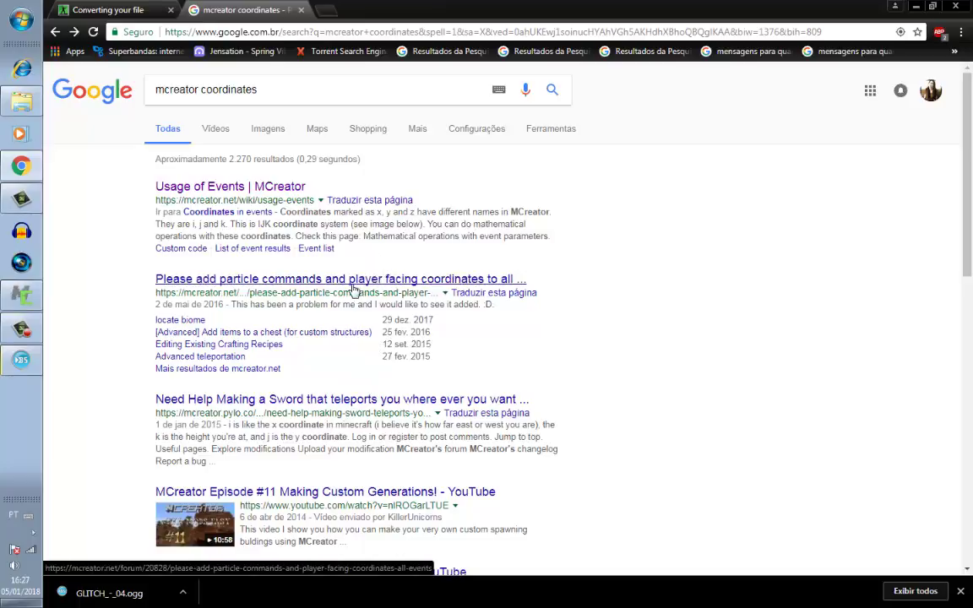
scroll(354, 290, "down", 3)
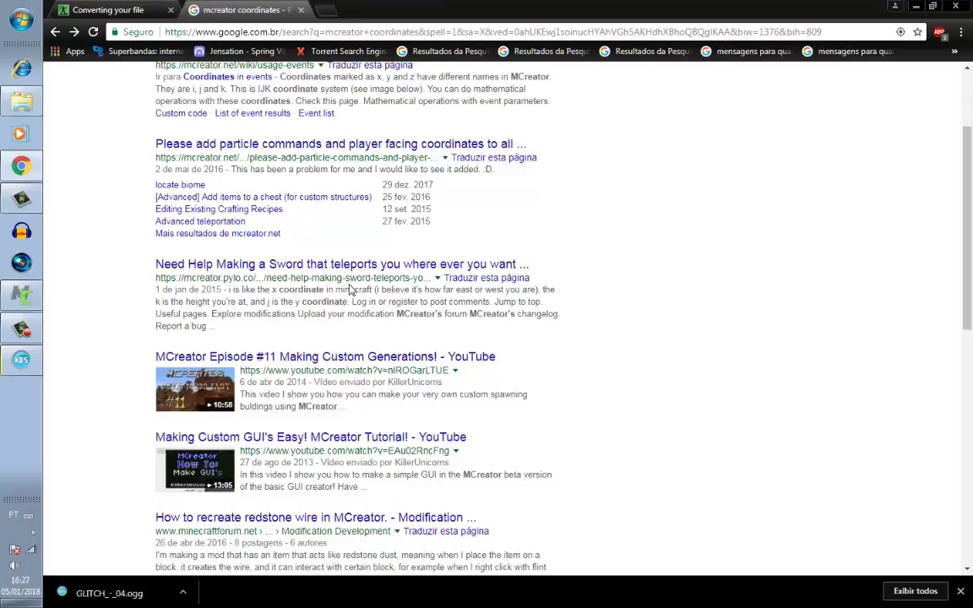
scroll(351, 289, "up", 1)
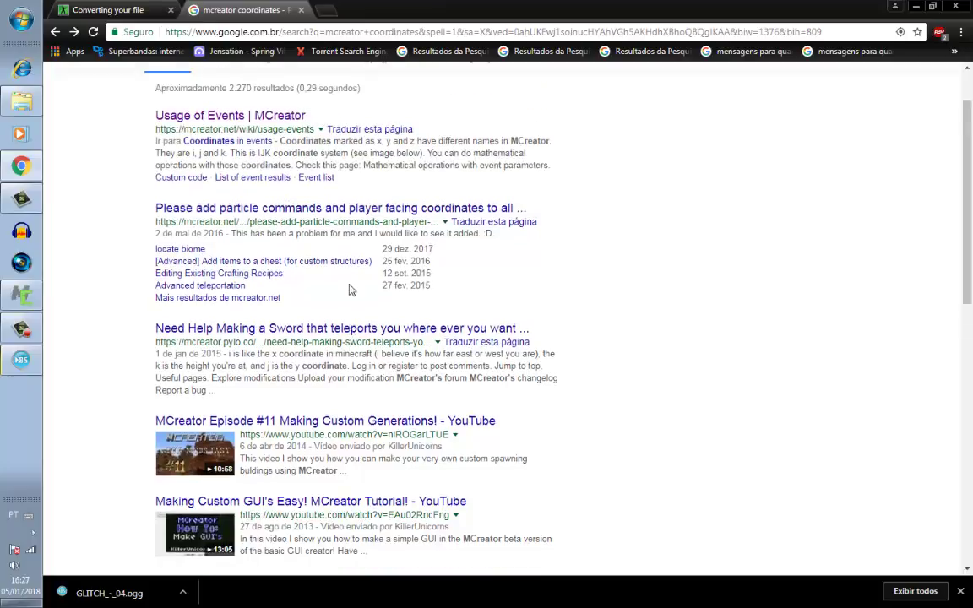
Step: Switch to MCreator and add GLITCH_-_04.ogg from Downloads as a custom sound for a record
left_click(18, 305)
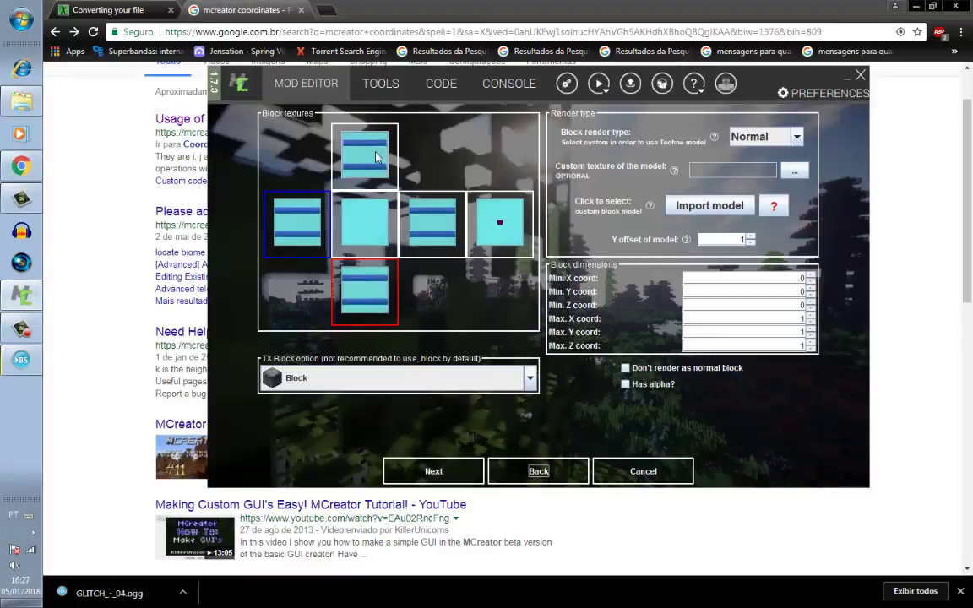
left_click(354, 82)
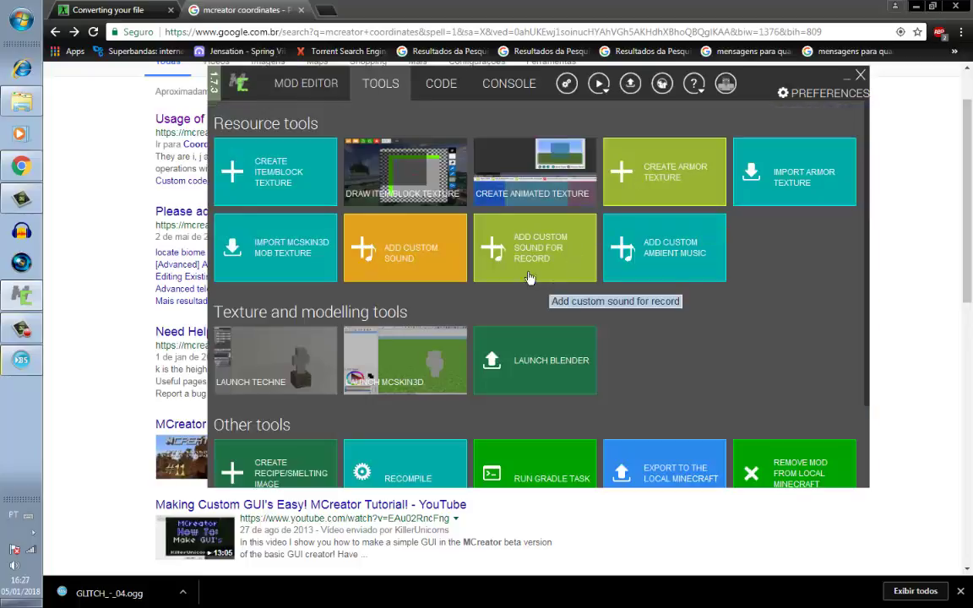
left_click(530, 250)
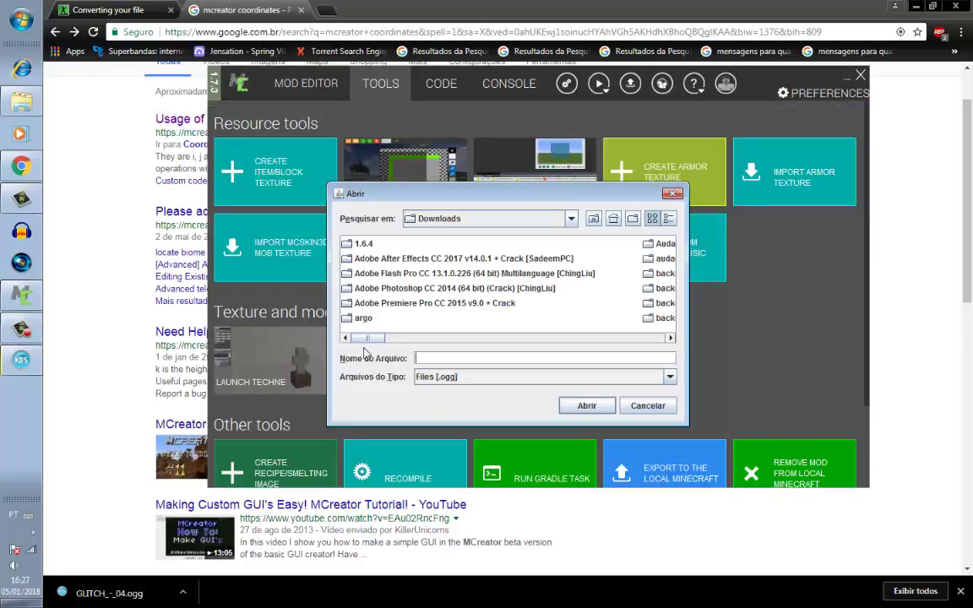
left_click_drag(368, 338, 646, 338)
left_click(404, 243)
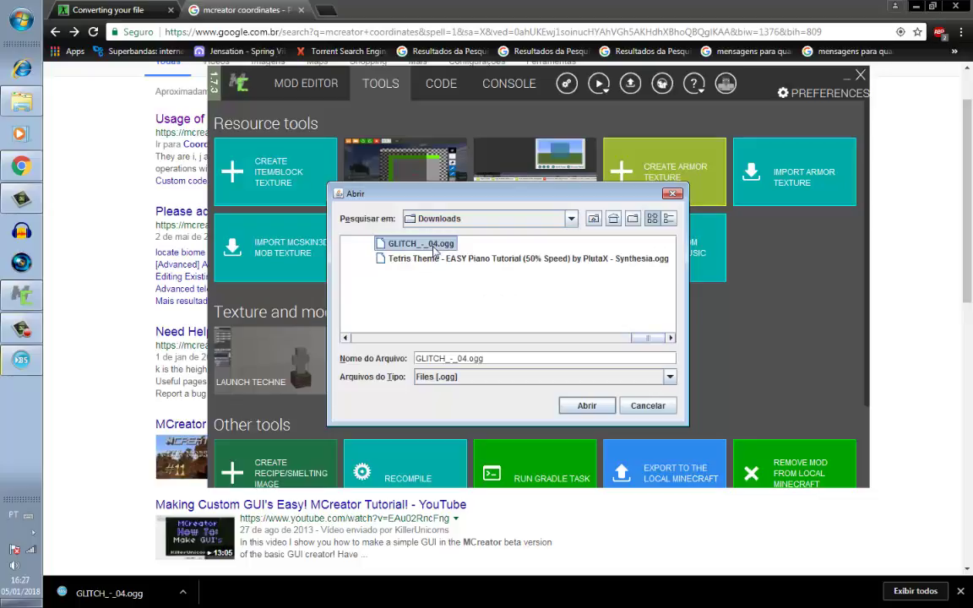
left_click(586, 406)
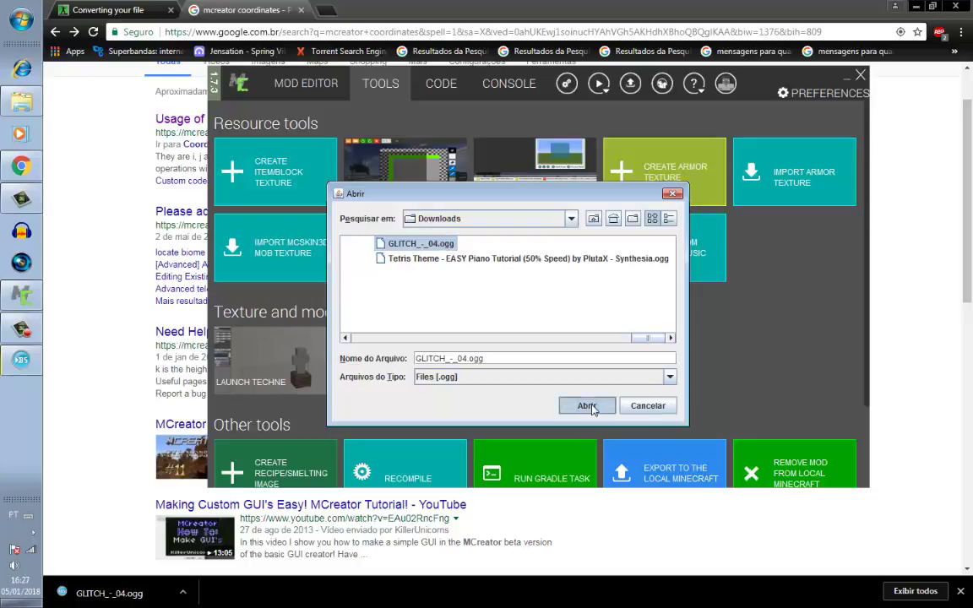
Step: Filter the Downloads folder to files modified today, play the converted GLITCH_-_04 in BS.Player, and close the player
left_click(108, 593)
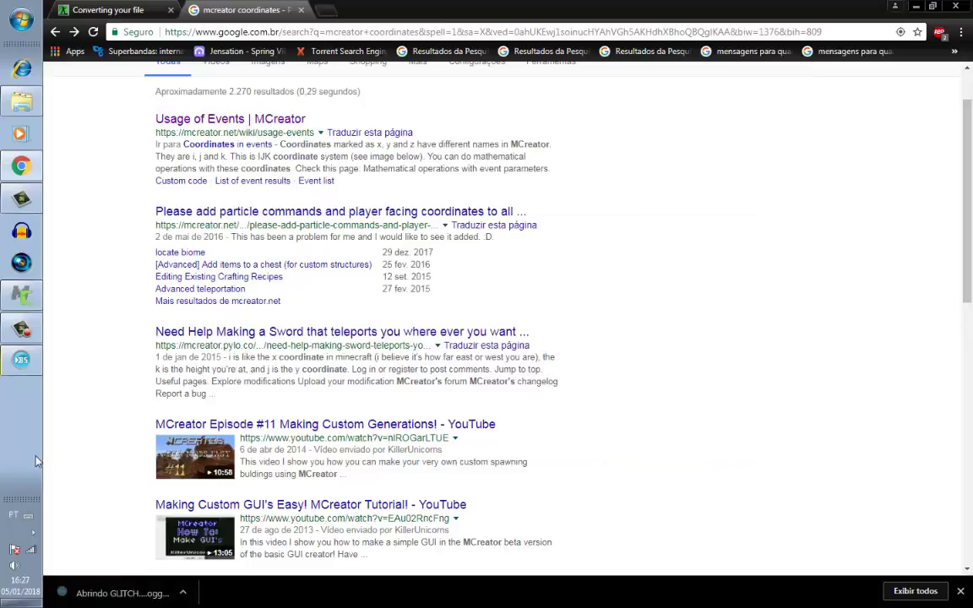
left_click(4, 357)
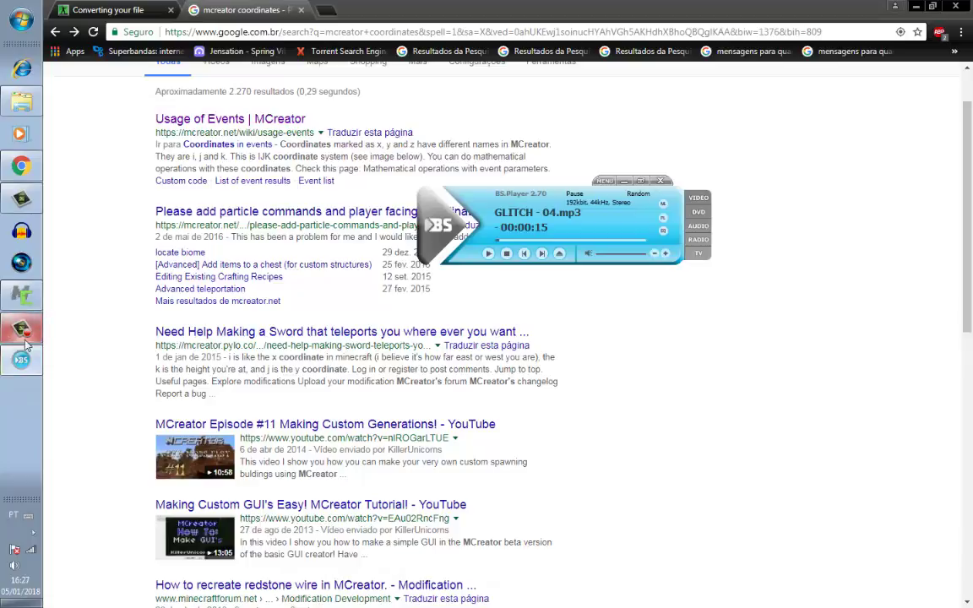
left_click(12, 95)
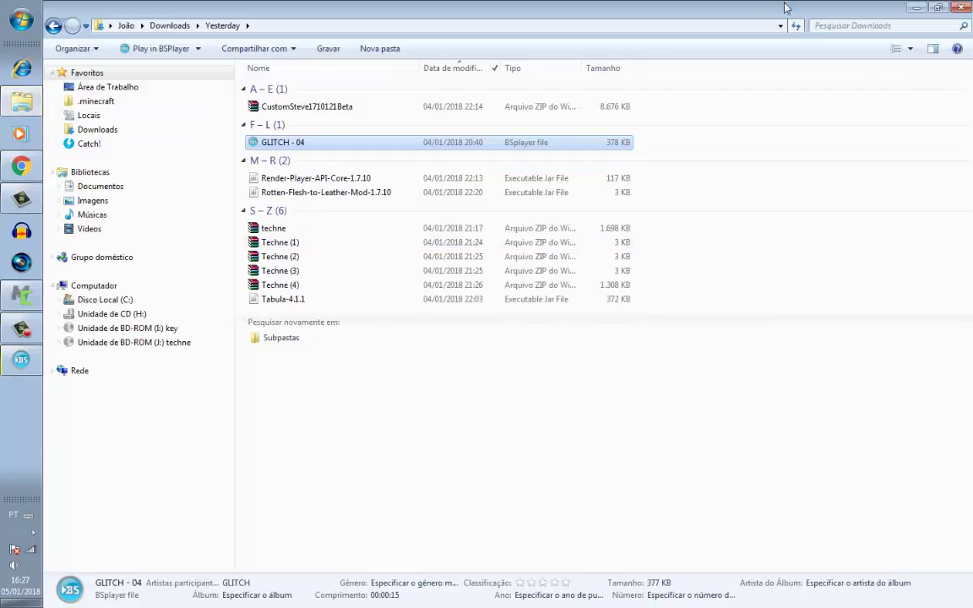
left_click(495, 68)
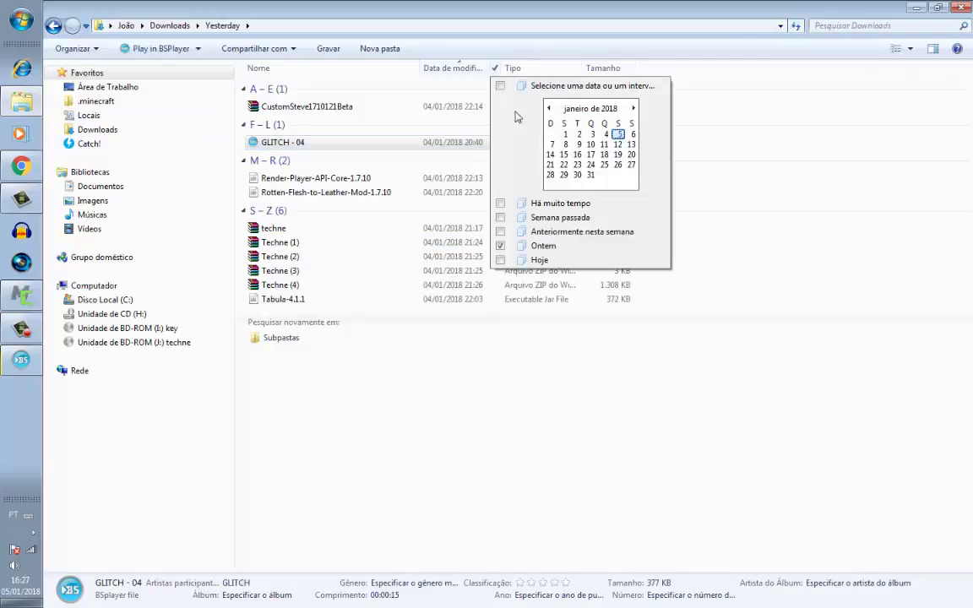
left_click(520, 260)
double_click(486, 112)
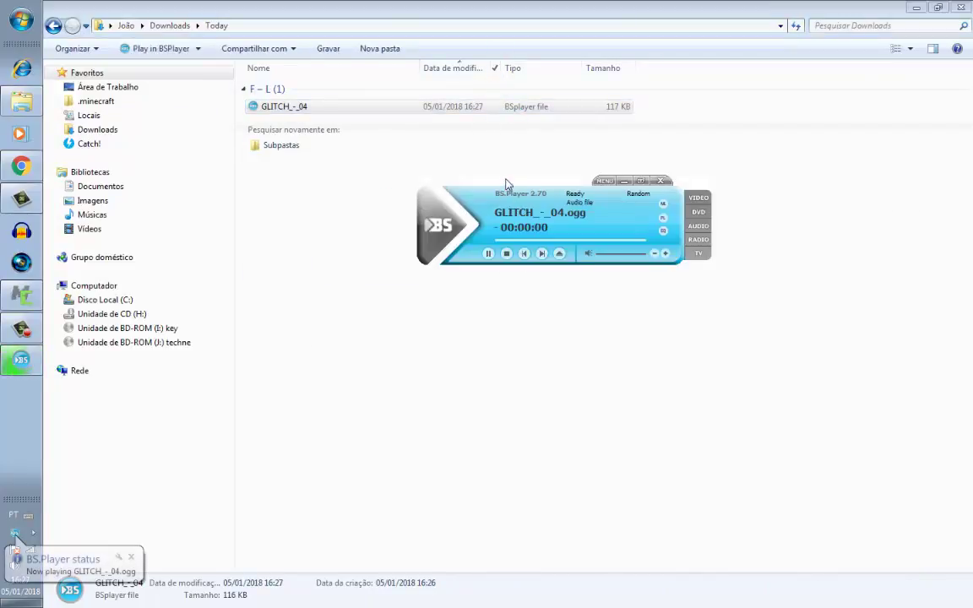
left_click(660, 181)
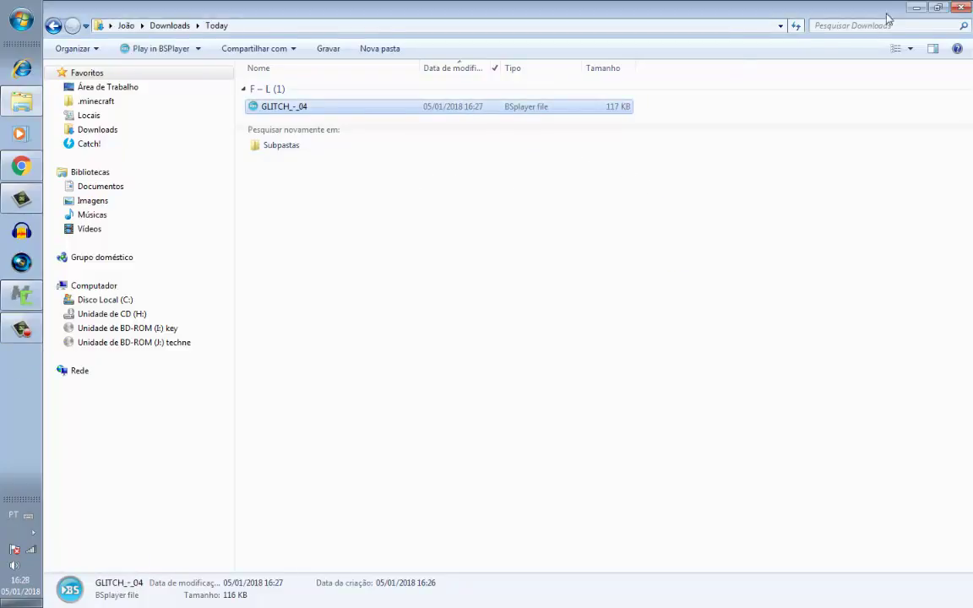
Step: Switch to MCreator and import the custom record sound under the name "shoot glich"
key("alt+Tab")
left_click(21, 294)
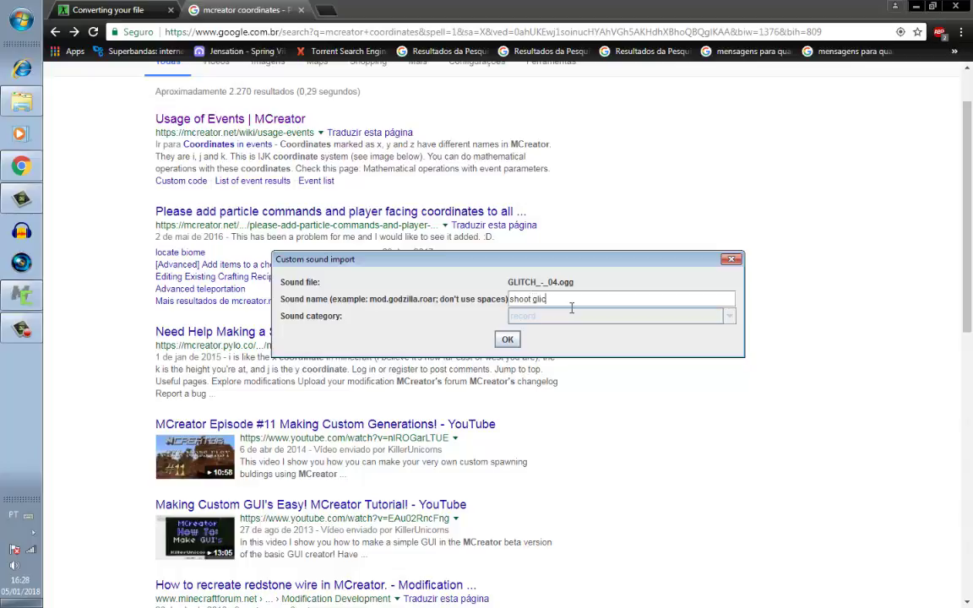
key("Return")
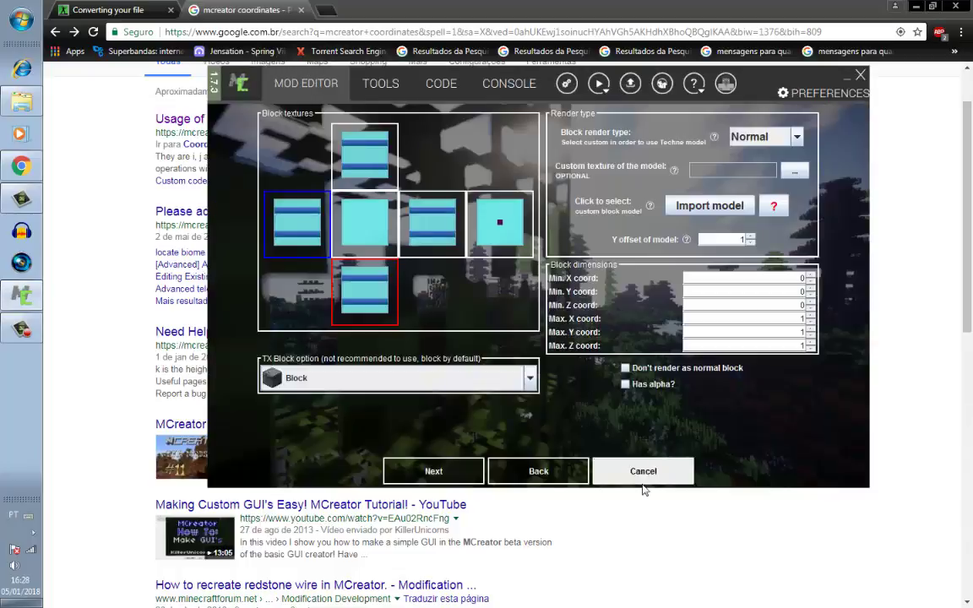
Step: Cancel editing the current block and open the Coregun element for editing
left_click(642, 476)
scroll(513, 383, "down", 2)
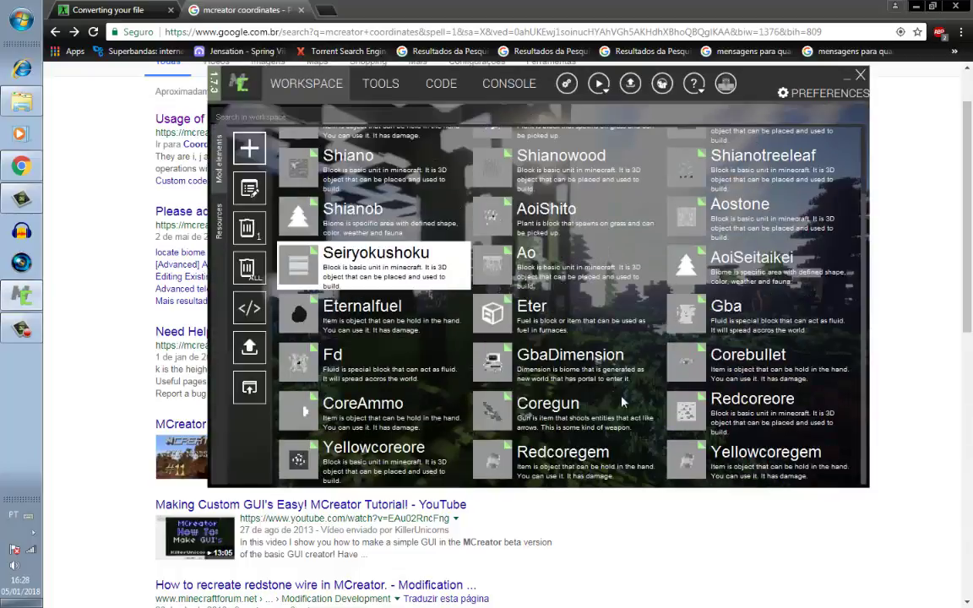
left_click(521, 416)
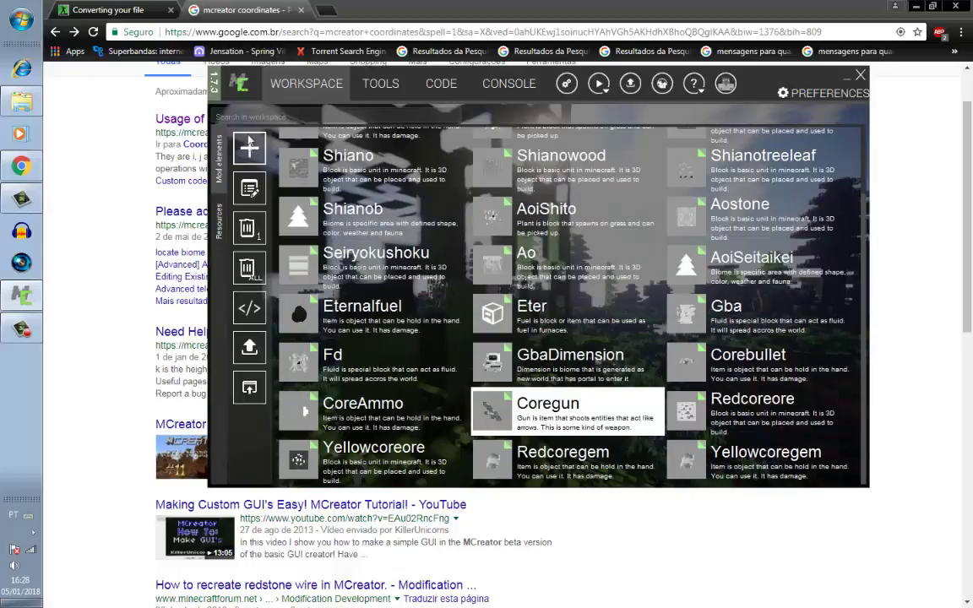
double_click(521, 414)
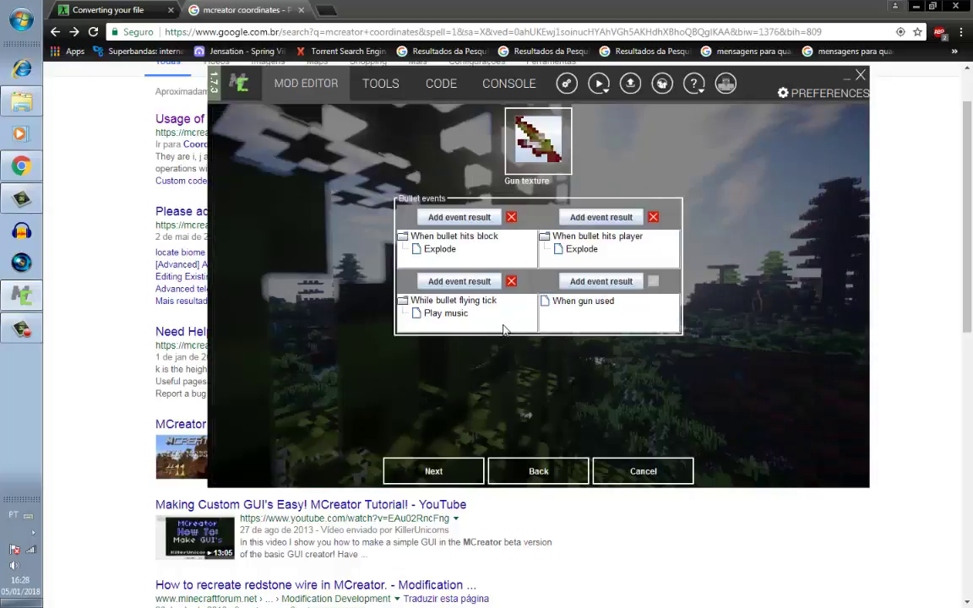
Step: Replace the Play music result in While bullet flying tick with Play sound using CUSTOM:shoot glich, and advance to Coregun's recipes
left_click(450, 315)
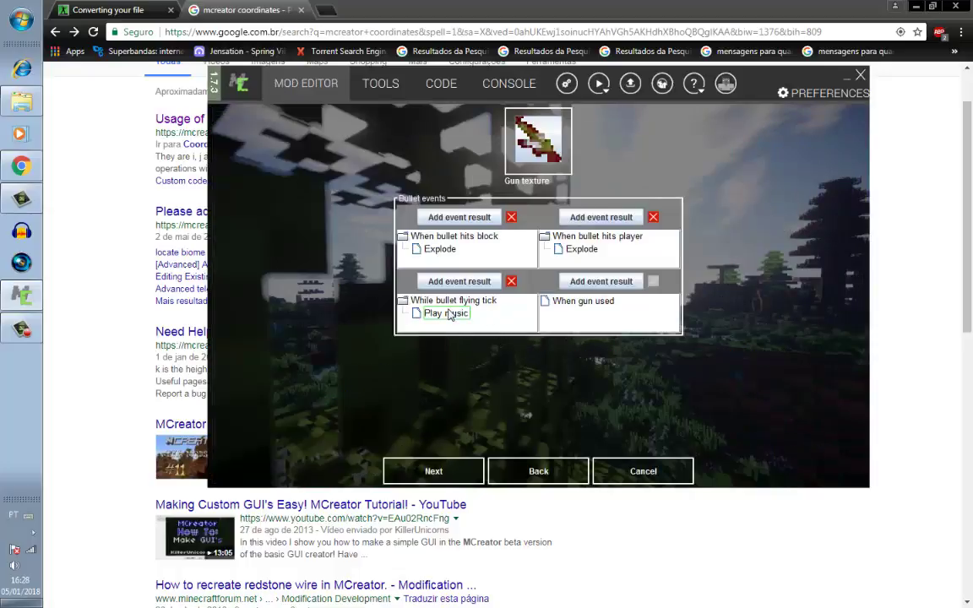
left_click(510, 282)
left_click(459, 282)
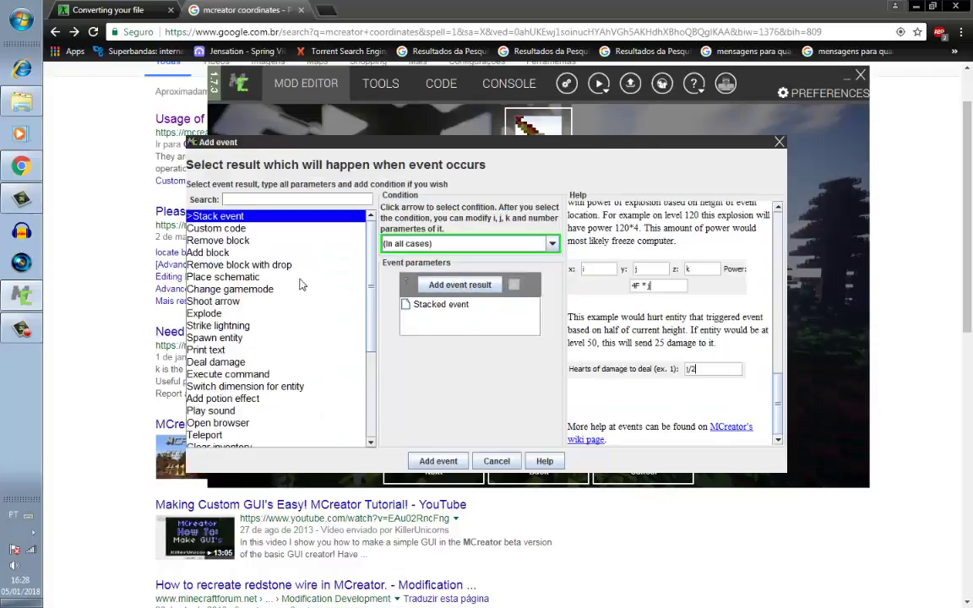
scroll(304, 287, "down", 3)
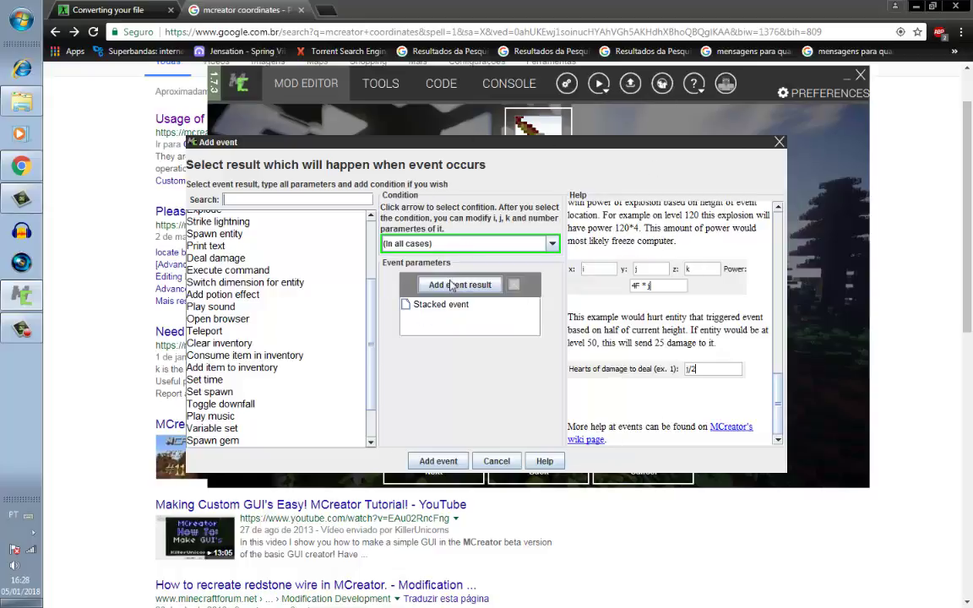
left_click(211, 306)
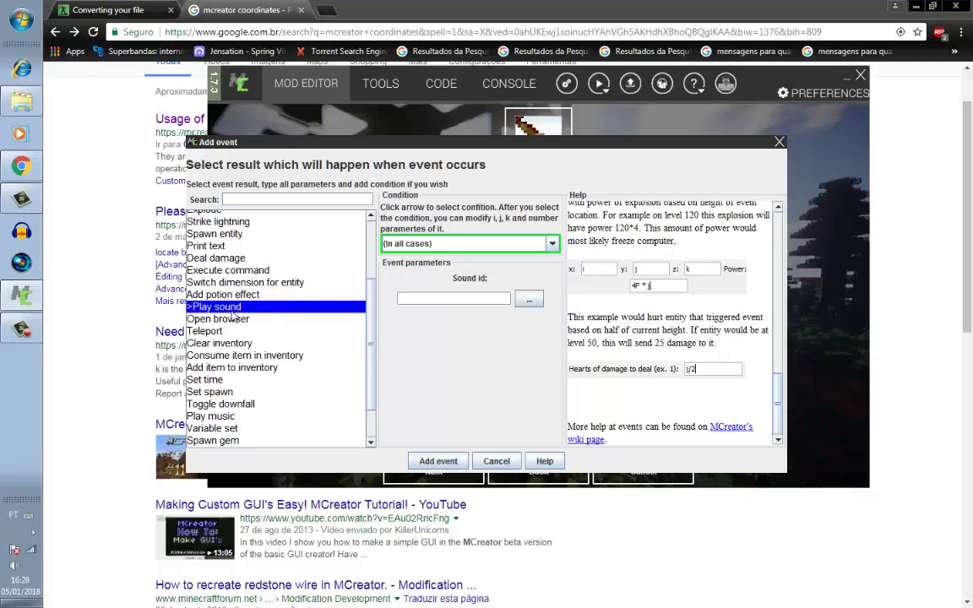
left_click(534, 301)
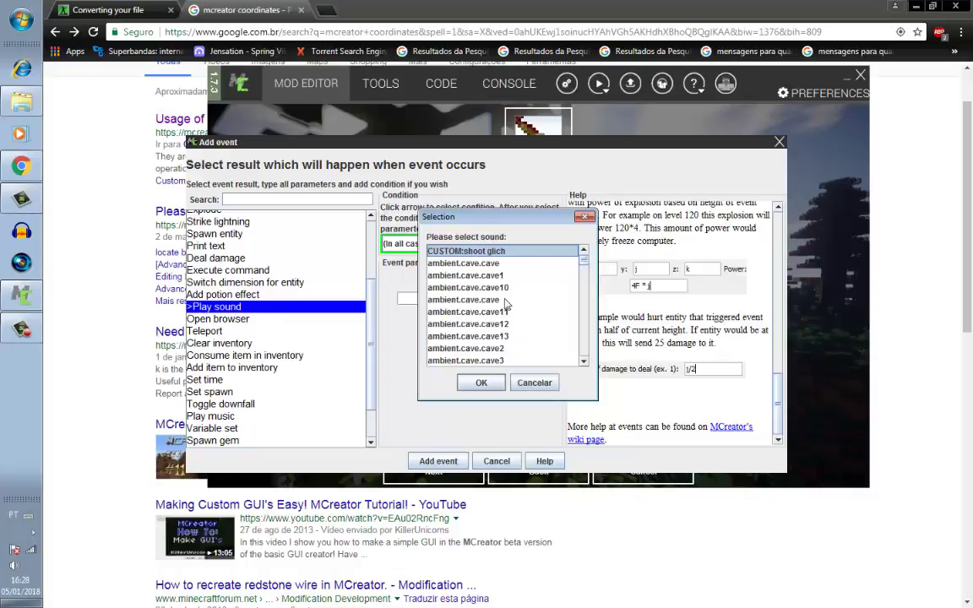
left_click(483, 384)
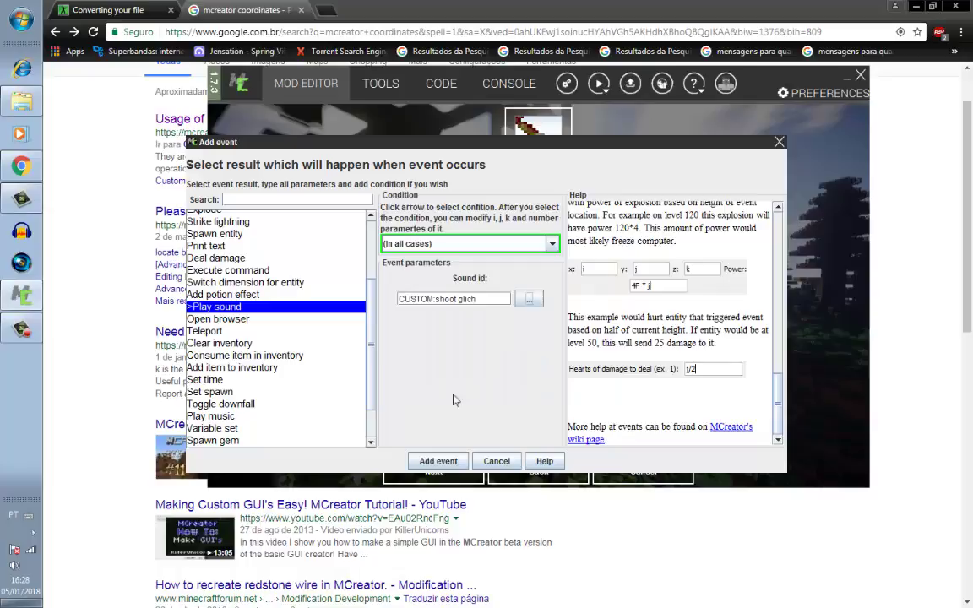
left_click(438, 461)
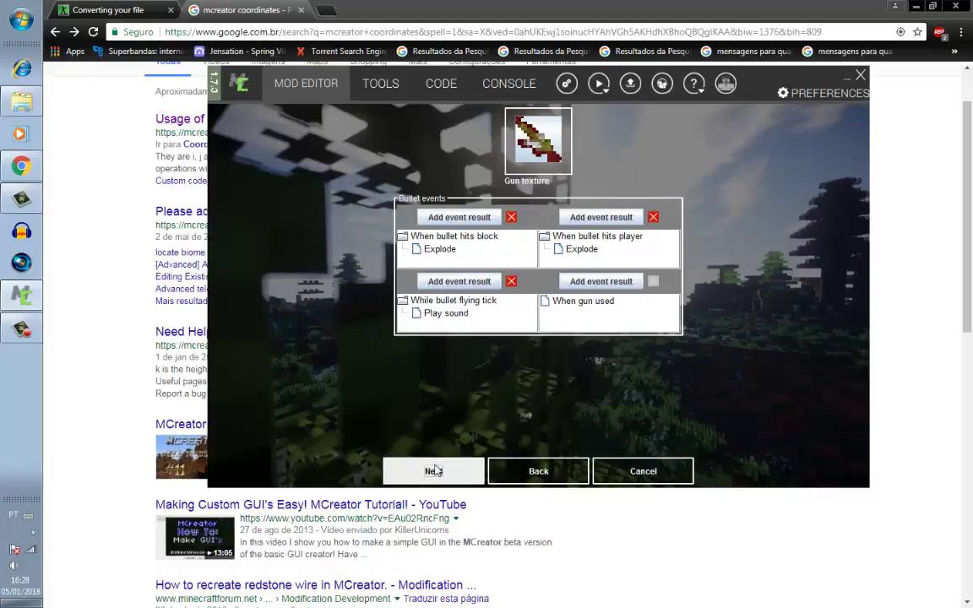
left_click(435, 470)
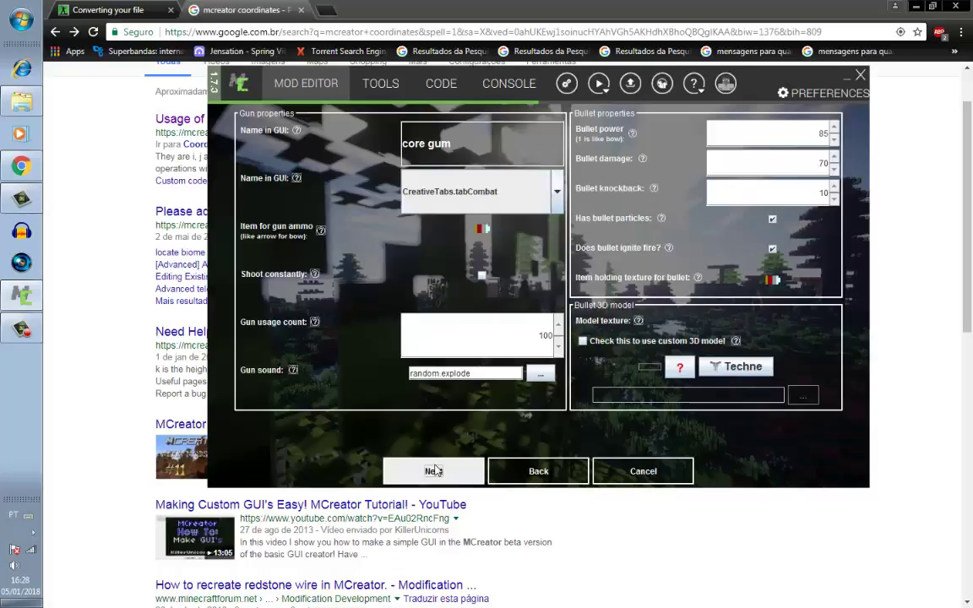
left_click(435, 471)
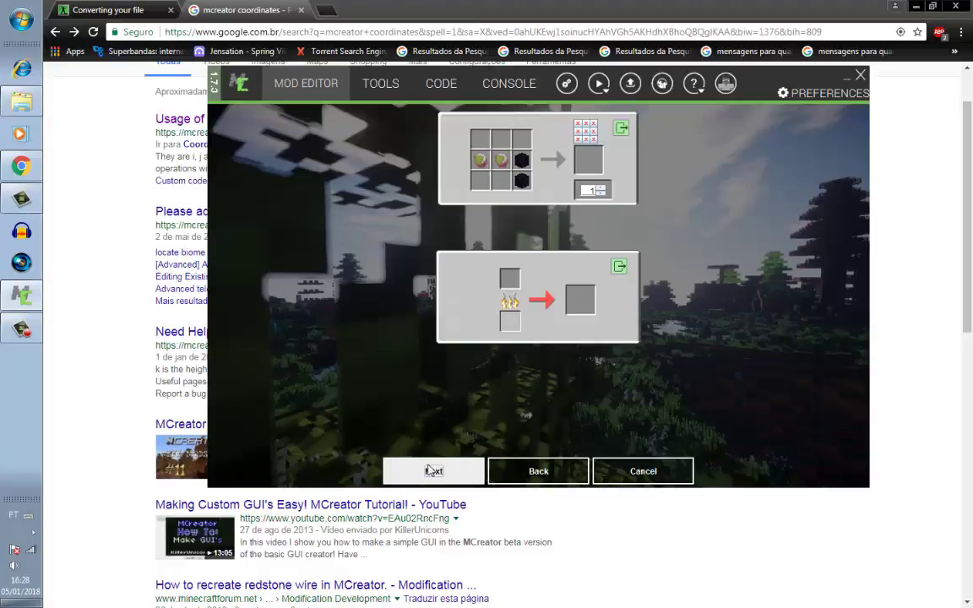
left_click(114, 336)
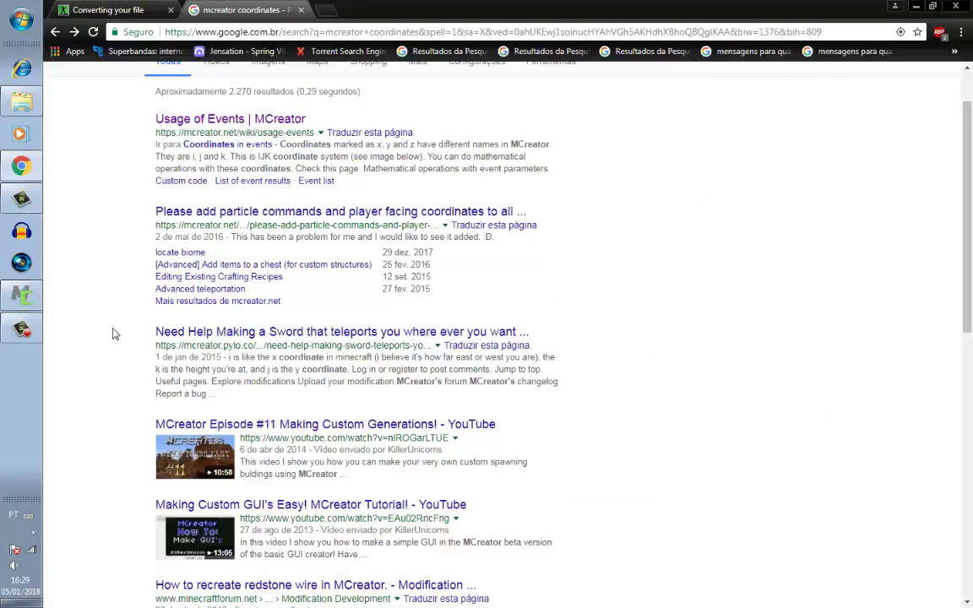
scroll(114, 335, "down", 3)
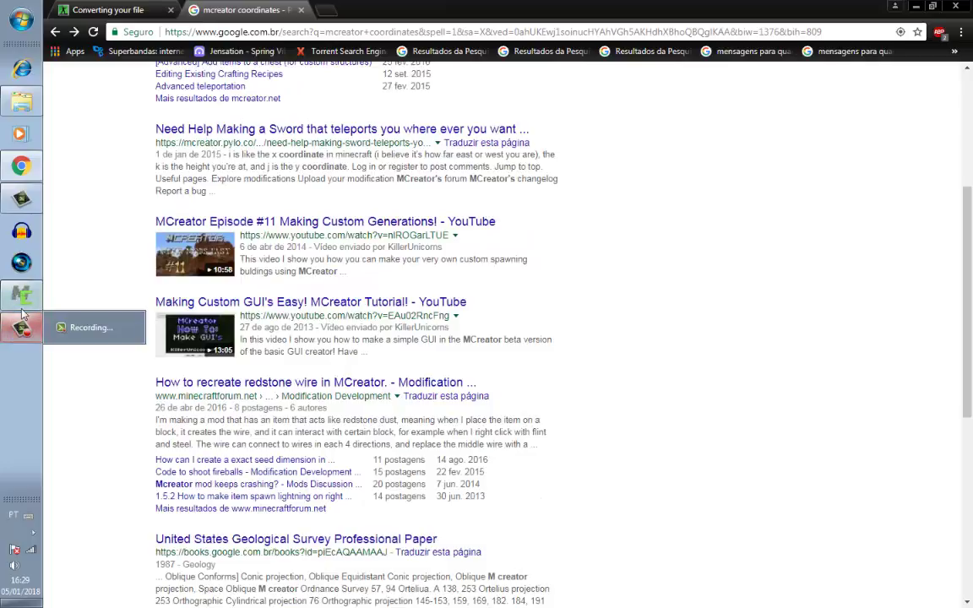
left_click(20, 302)
scroll(328, 244, "up", 2)
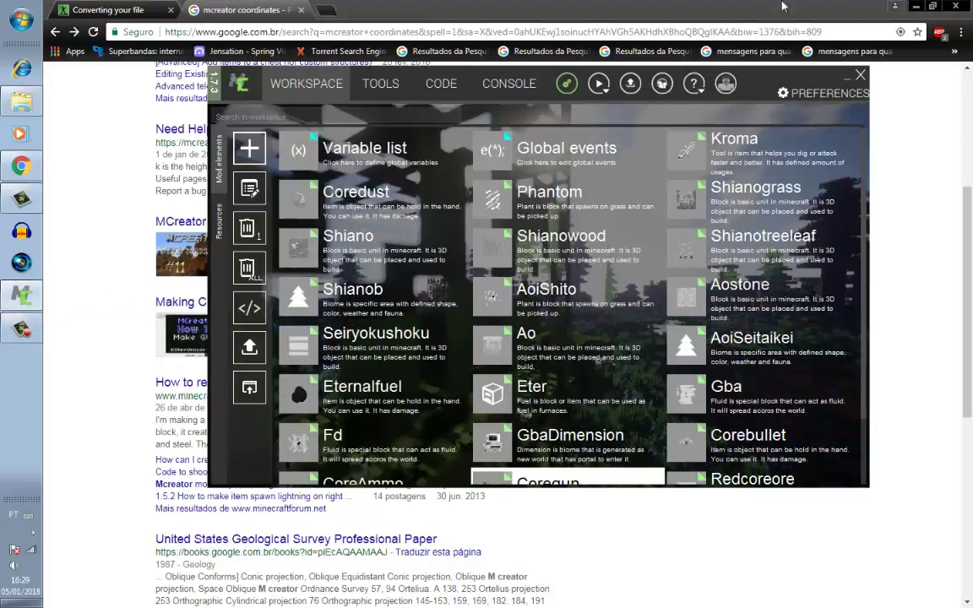
Step: Minimize Chrome, set the editing dimensions in Camtasia Studio to 1152 x 720, Automatic (up to 720p), and minimize its window
left_click(832, 7)
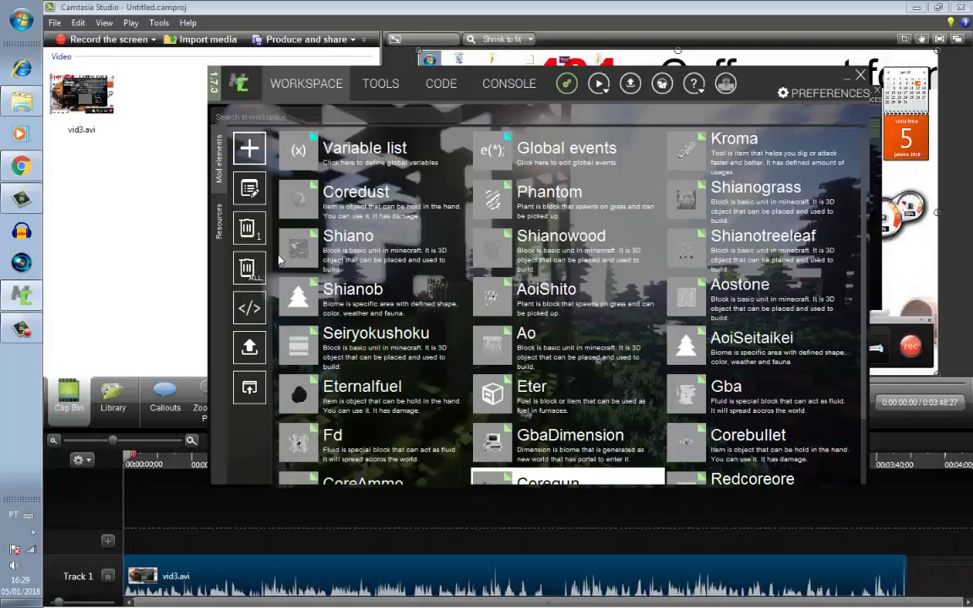
left_click(916, 7)
left_click(821, 7)
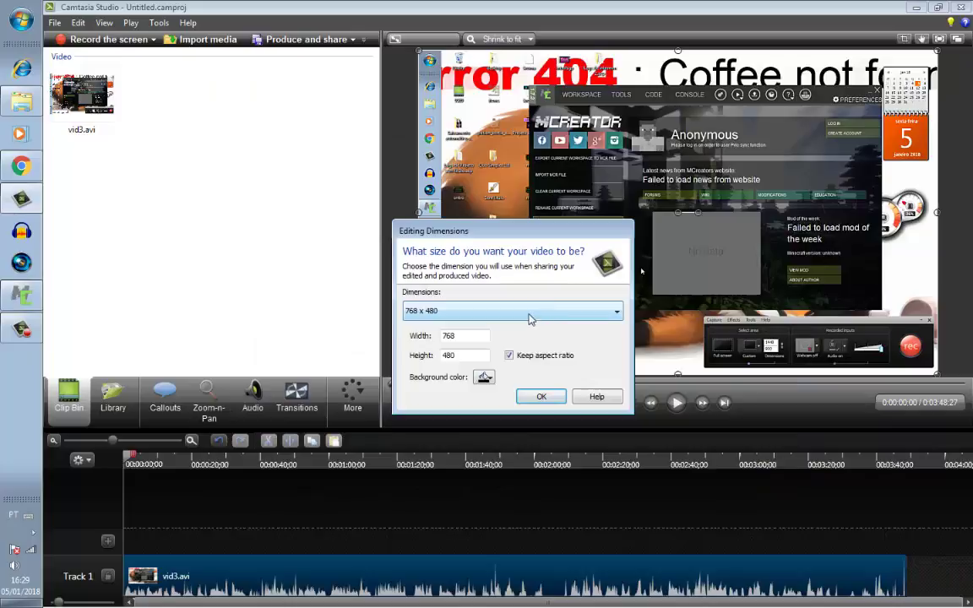
left_click(599, 312)
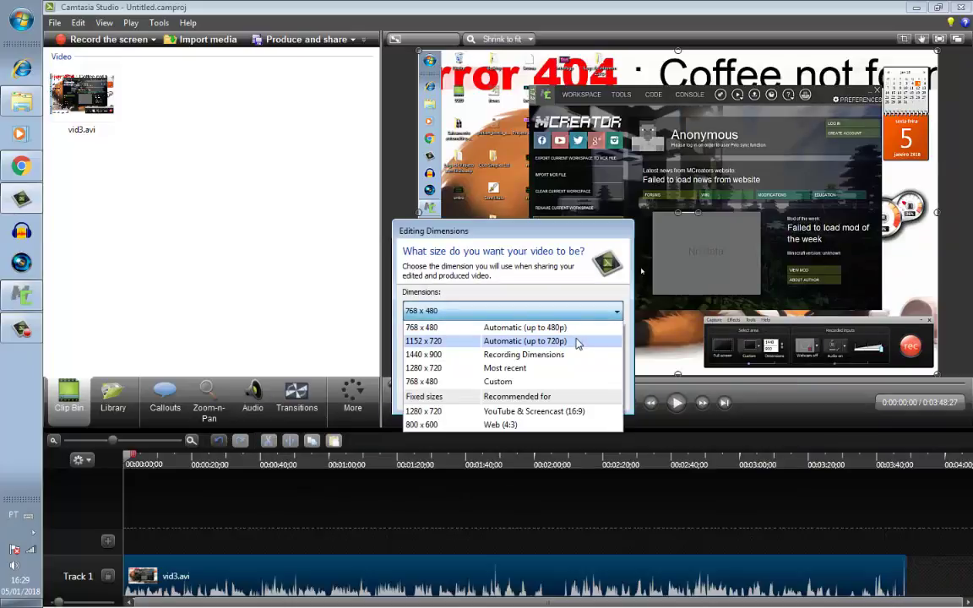
left_click(581, 341)
left_click(560, 314)
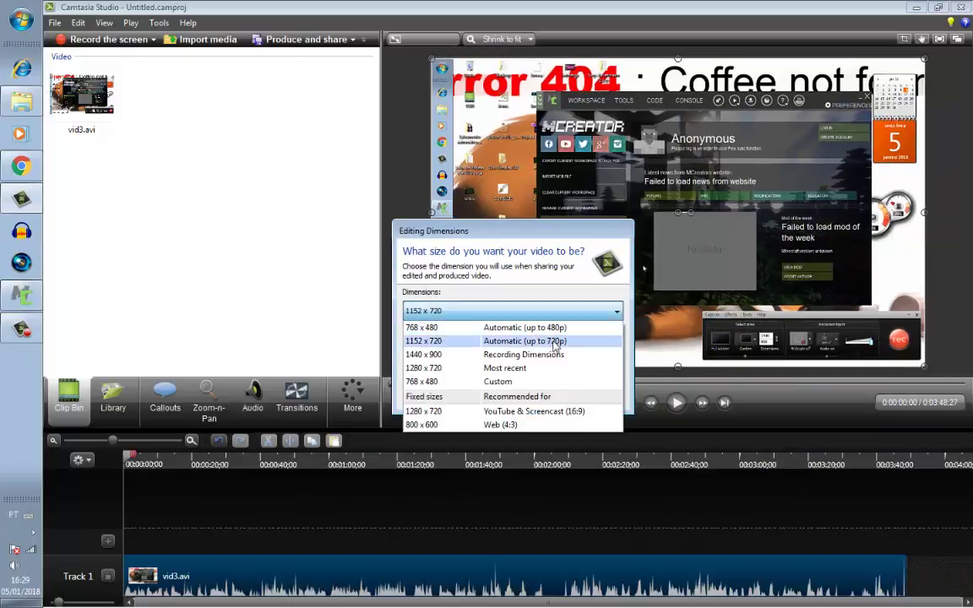
left_click(554, 342)
left_click(541, 397)
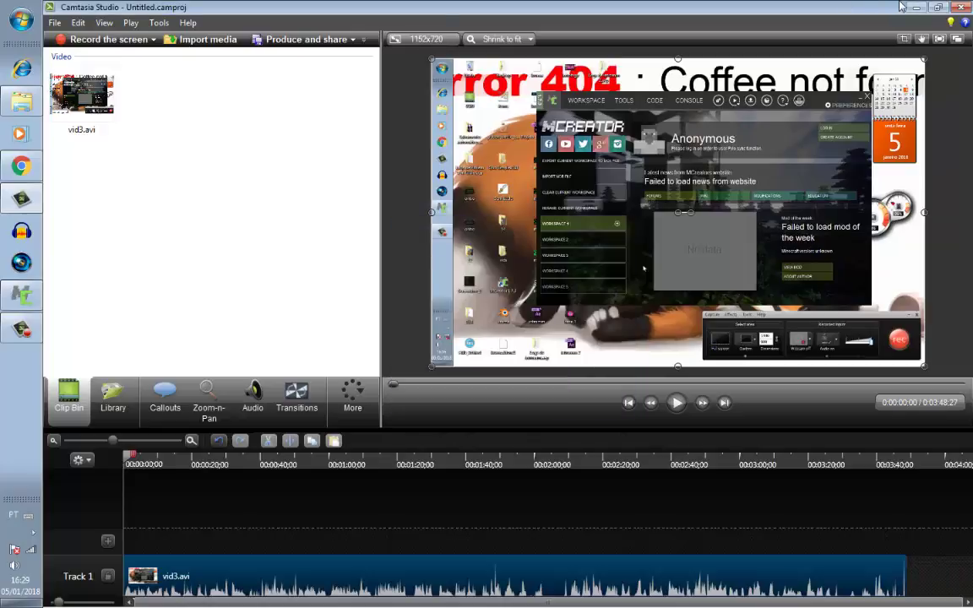
left_click(916, 8)
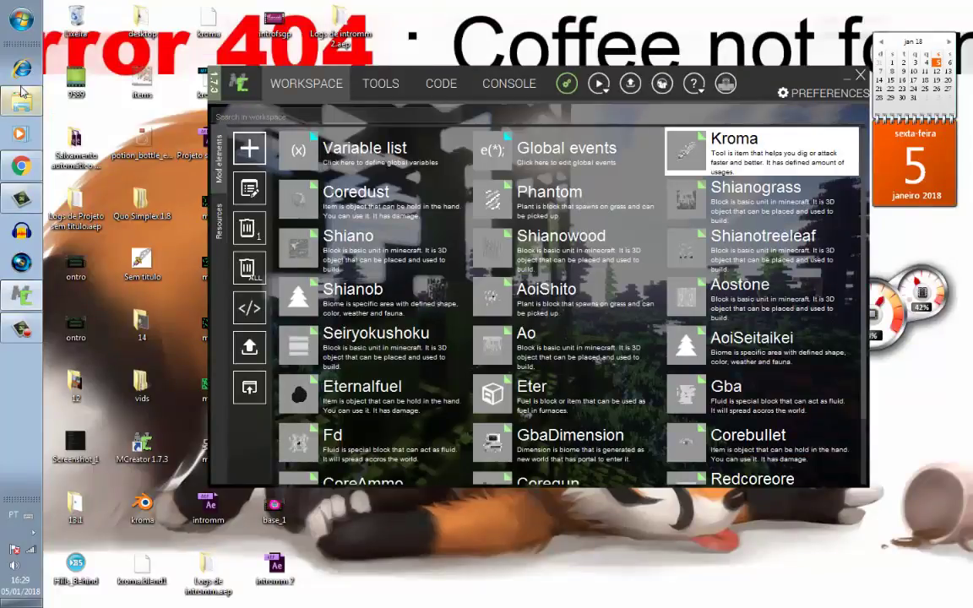
Step: Open the recent kroma file in Blender and close the Chrome window
left_click(21, 19)
mouse_move(149, 84)
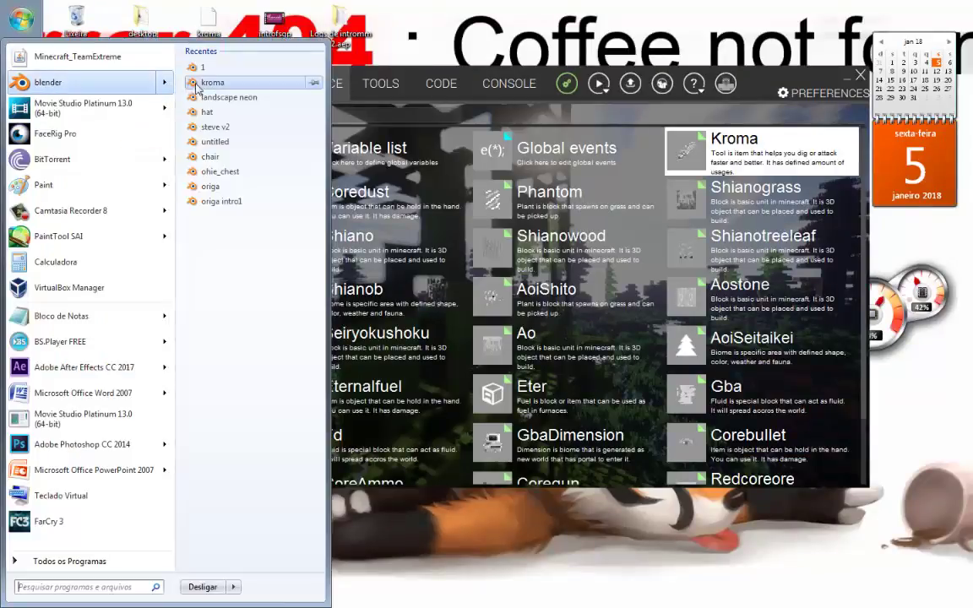
left_click(213, 83)
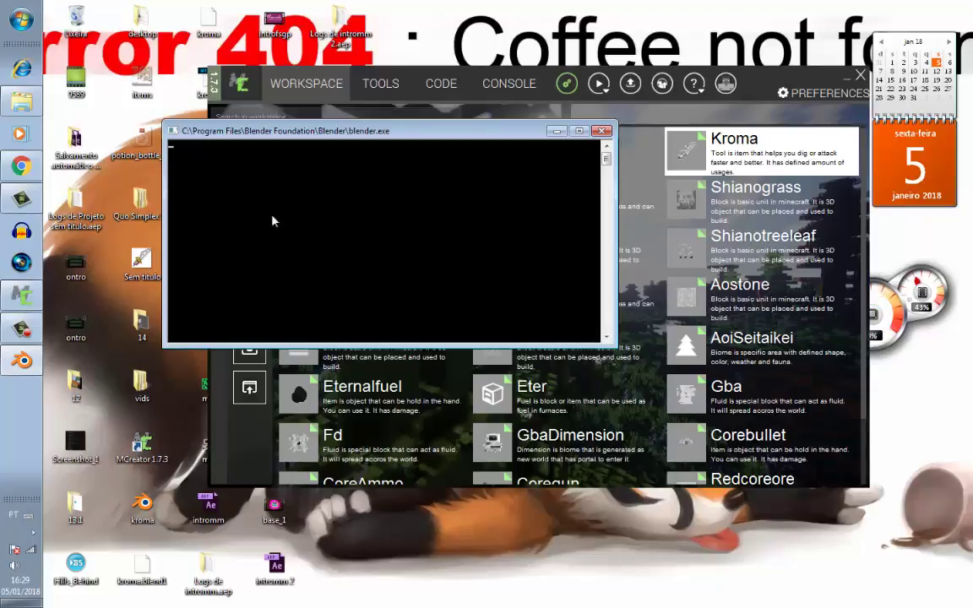
left_click(250, 441)
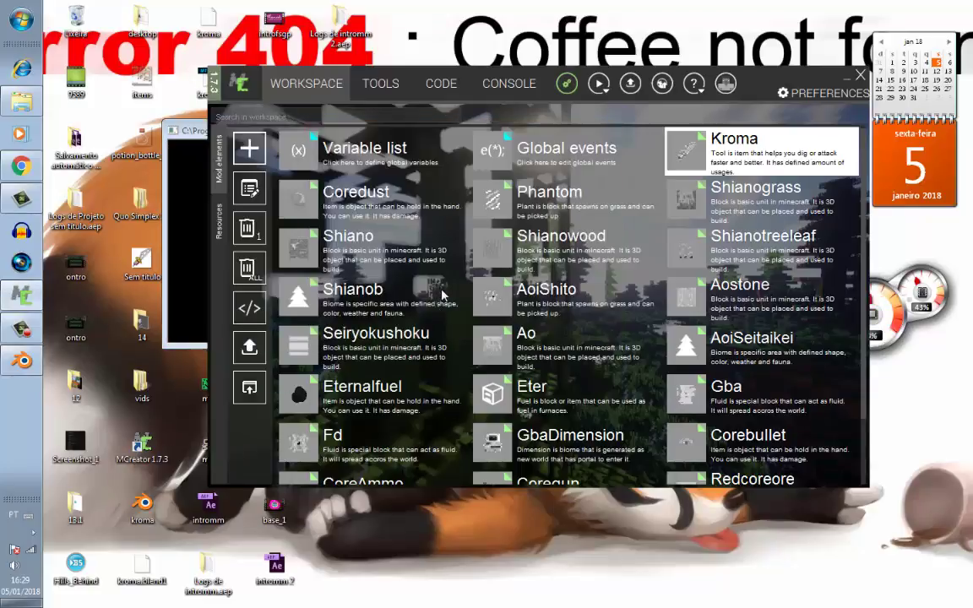
scroll(431, 279, "down", 2)
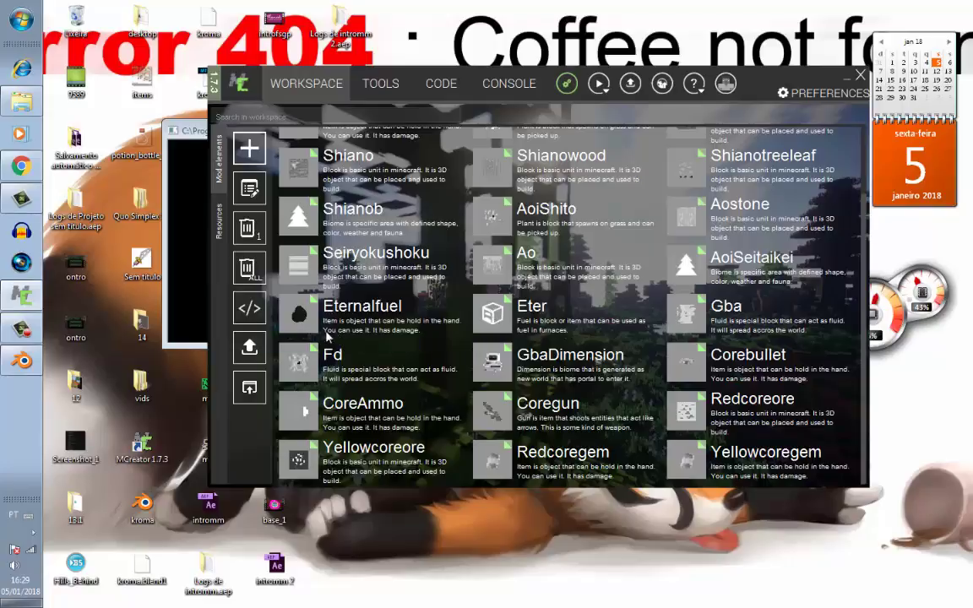
right_click(21, 165)
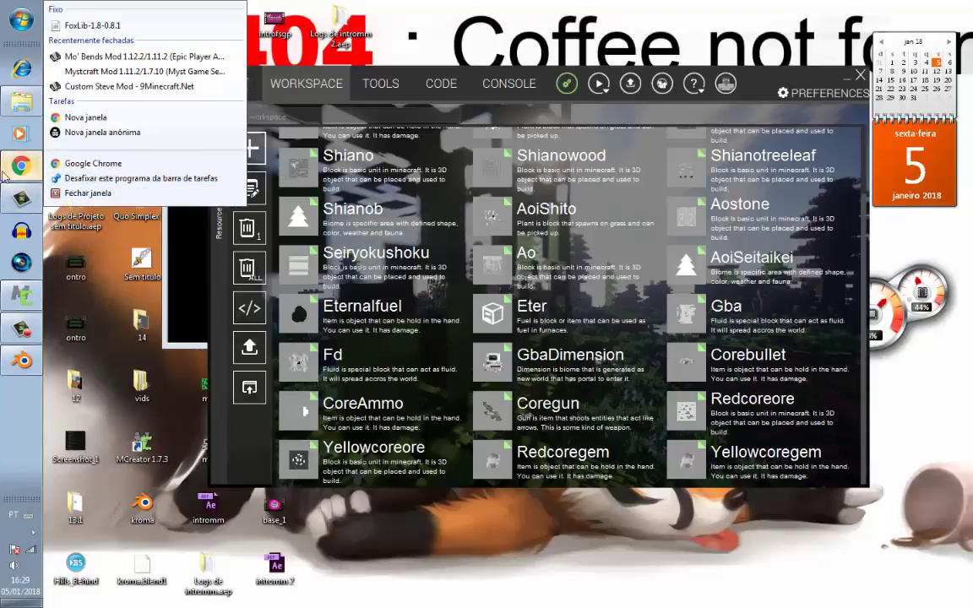
left_click(88, 193)
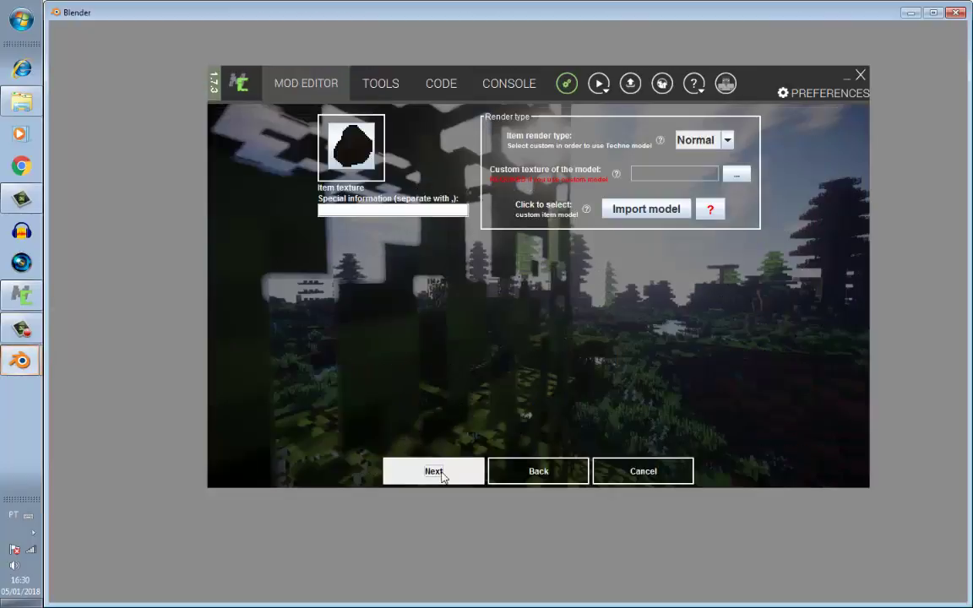
Step: Review the Eternalfuel item's properties and recipes in MCreator and finish its editor without changes
left_click(443, 473)
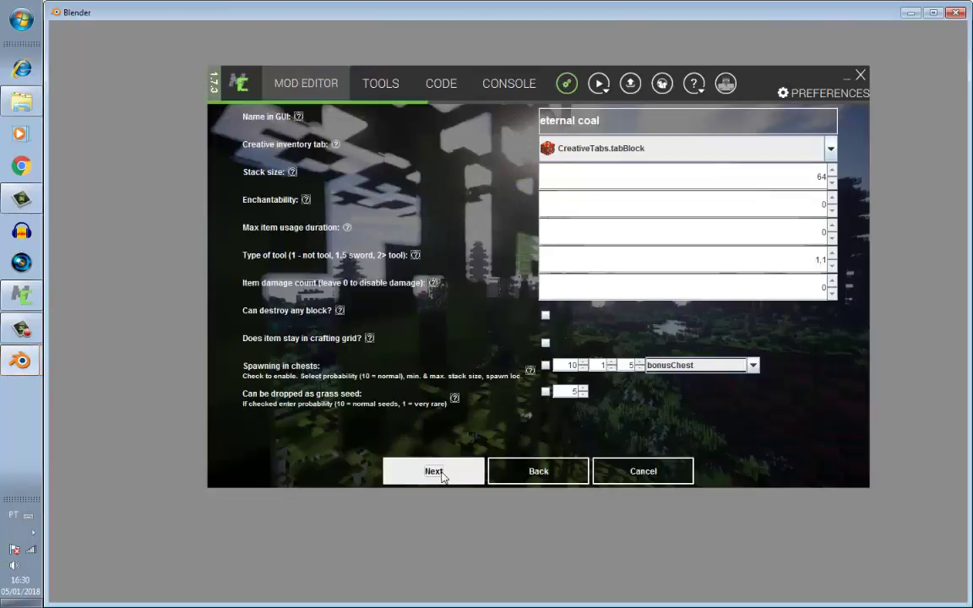
left_click(443, 473)
left_click(443, 474)
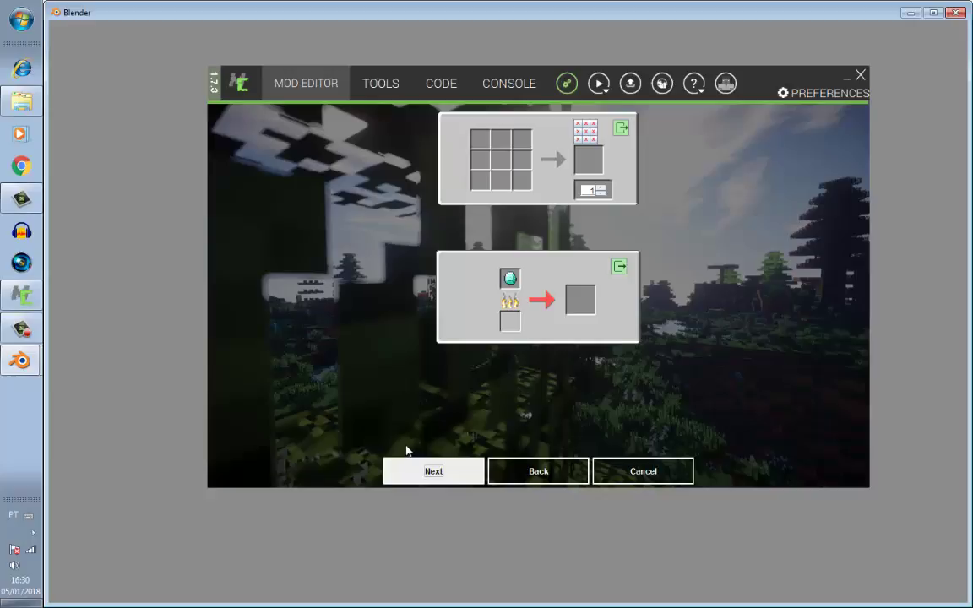
left_click(411, 471)
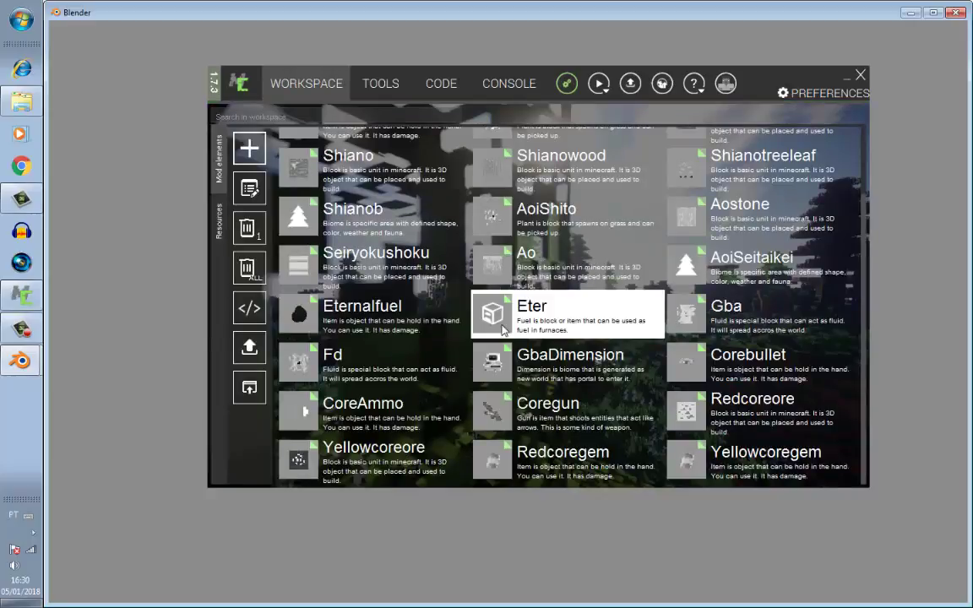
Step: Open the Eter fuel element and set its power of fuel to 800000
double_click(502, 327)
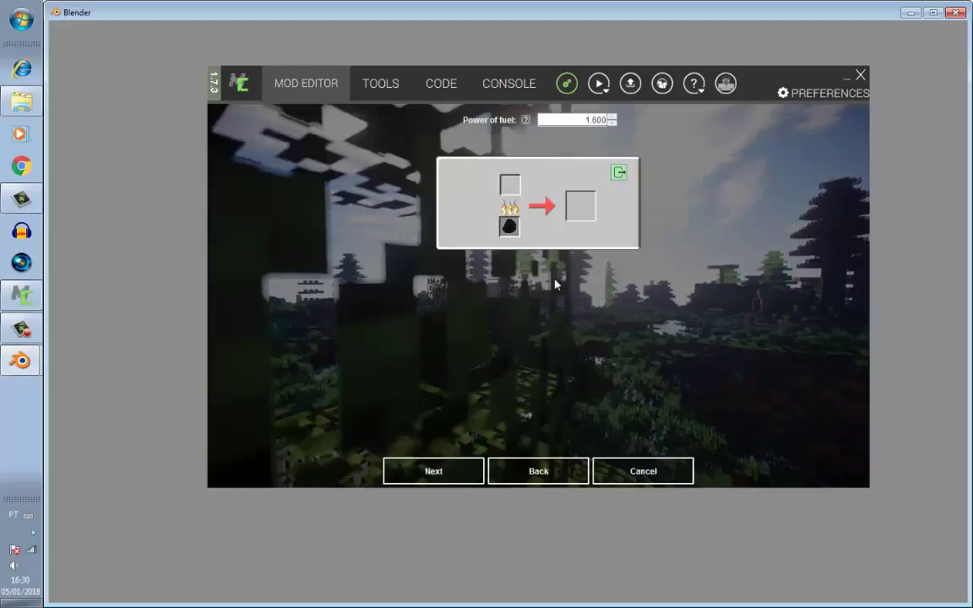
left_click(612, 117)
left_click(612, 117)
left_click(612, 117)
left_click(612, 117)
left_click(612, 117)
left_click(612, 117)
type("800000")
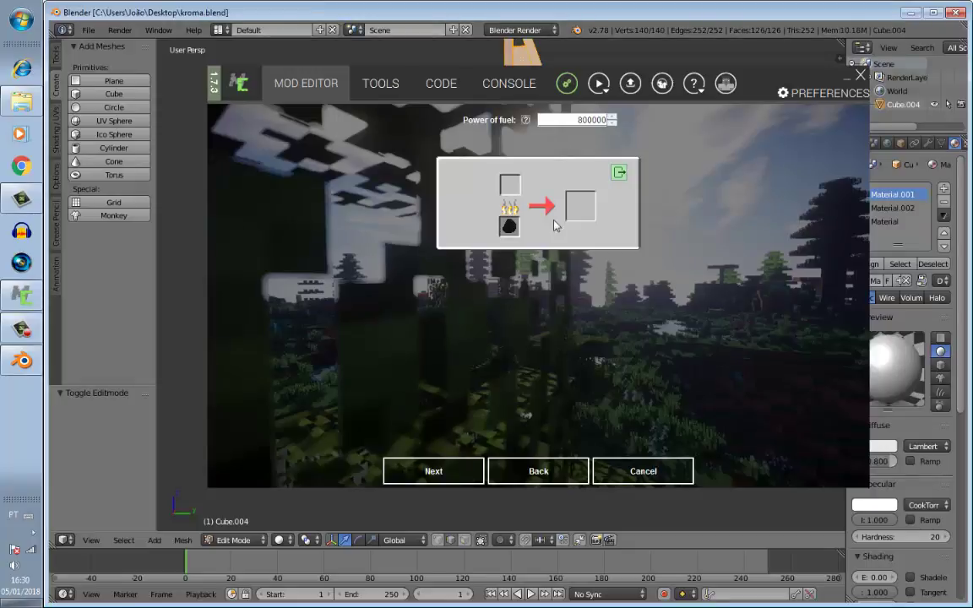
key("Return")
Step: Replace Eter's power of fuel with 999.999, complete the element, and switch to Blender
type("9999999999999")
key("ctrl+a")
type("999999999")
key("BackSpace")
key("BackSpace")
key("BackSpace")
key("Left")
key("Left")
key("Left")
type(".")
left_click(447, 470)
left_click(631, 7)
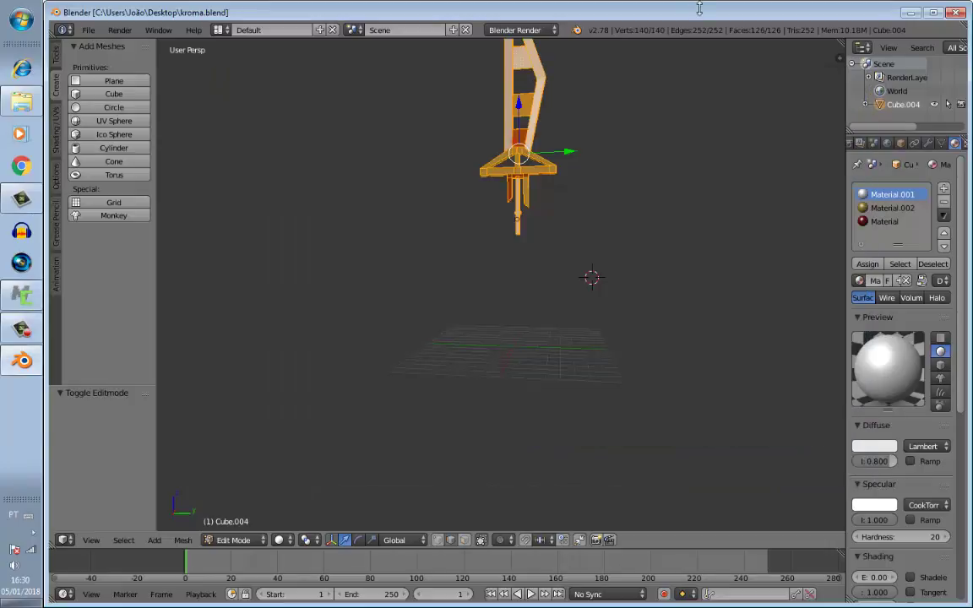
Step: Preview the sword model from several angles in Rendered viewport shading, and return to Solid shading
left_click_drag(545, 210, 486, 257)
left_click(279, 540)
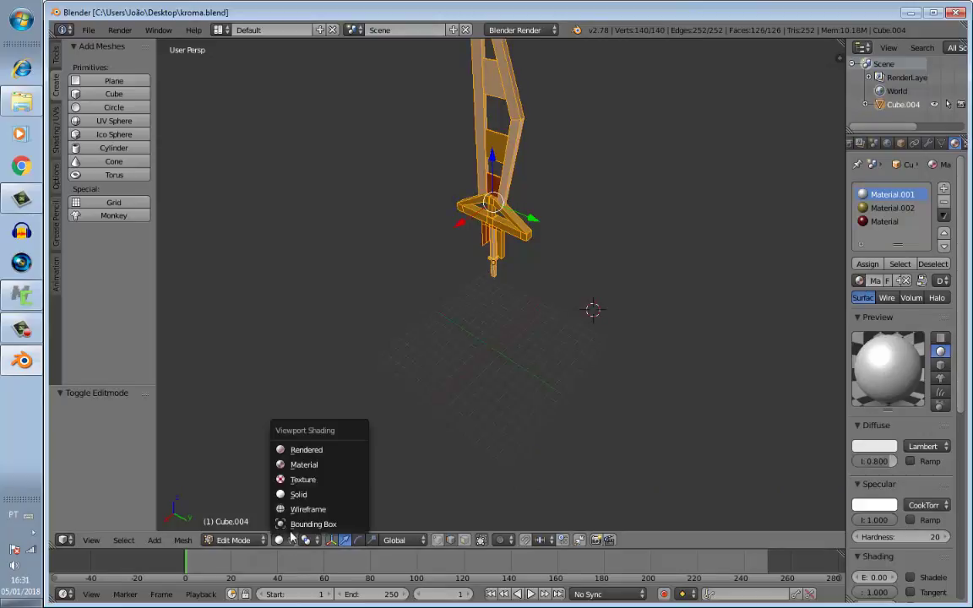
left_click(306, 450)
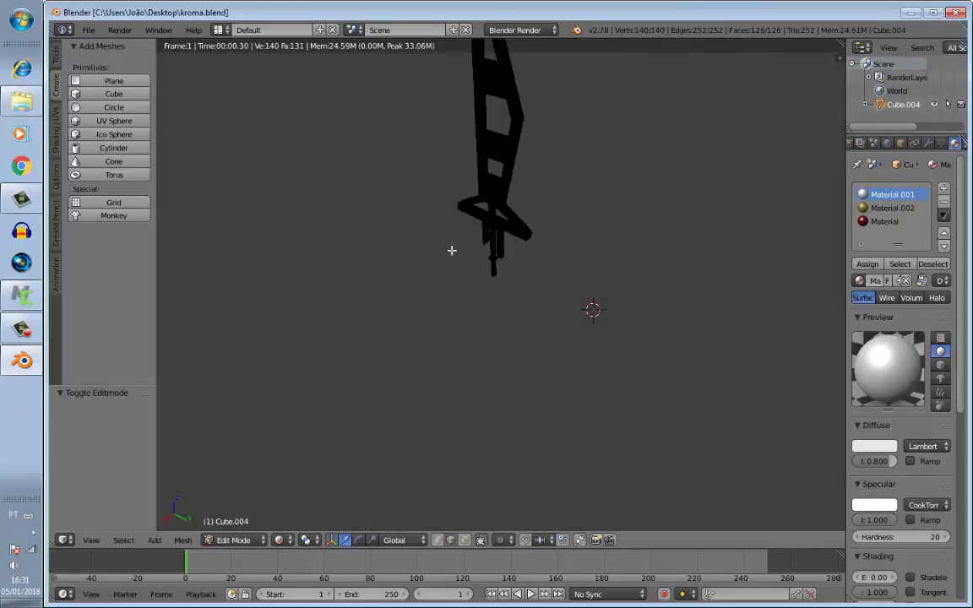
left_click_drag(452, 250, 319, 280)
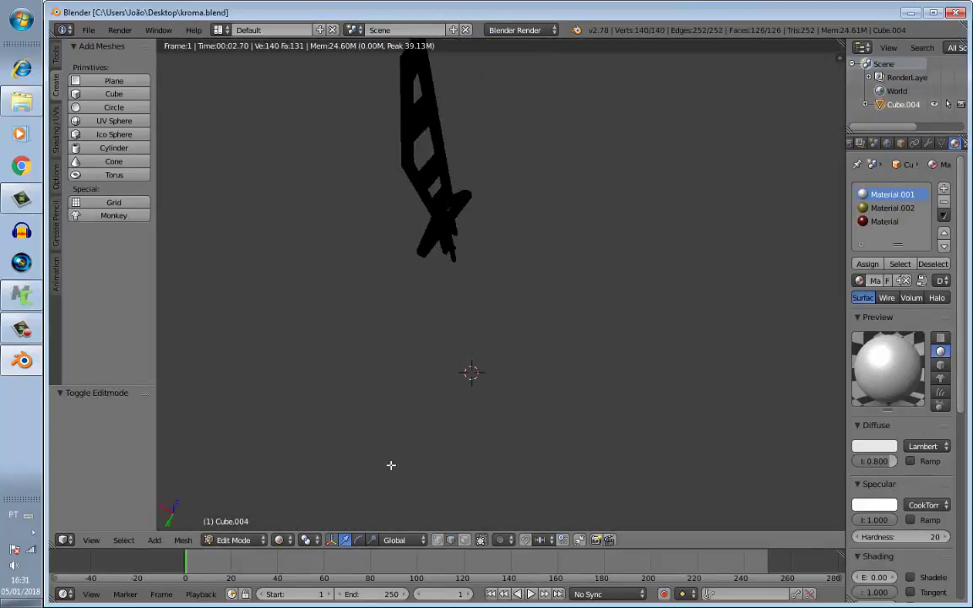
left_click(279, 540)
left_click(300, 494)
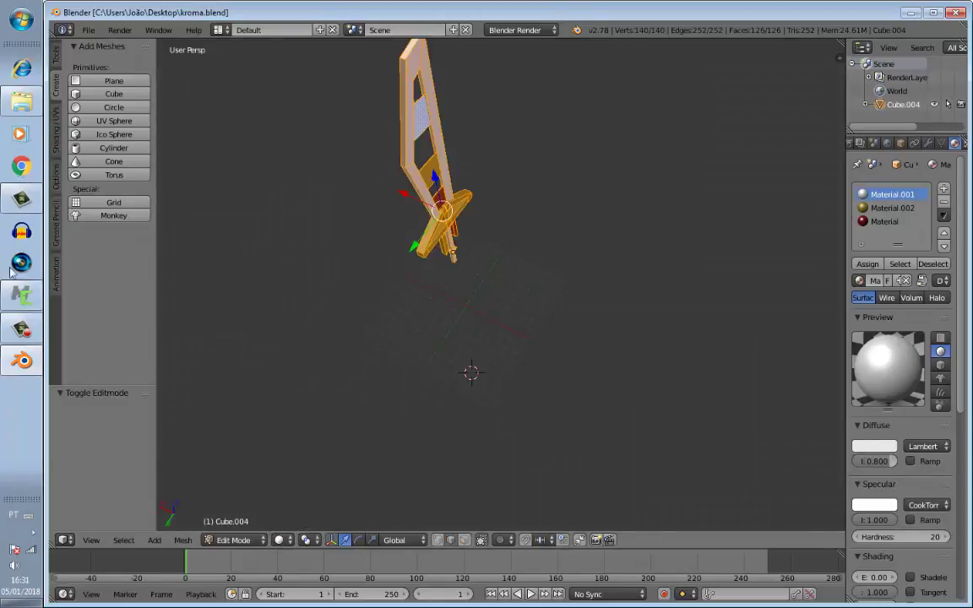
Step: Switch the sword model to Object Mode and add a point lamp at the 3D cursor
left_click(56, 122)
left_click(56, 84)
left_click(56, 207)
left_click(56, 176)
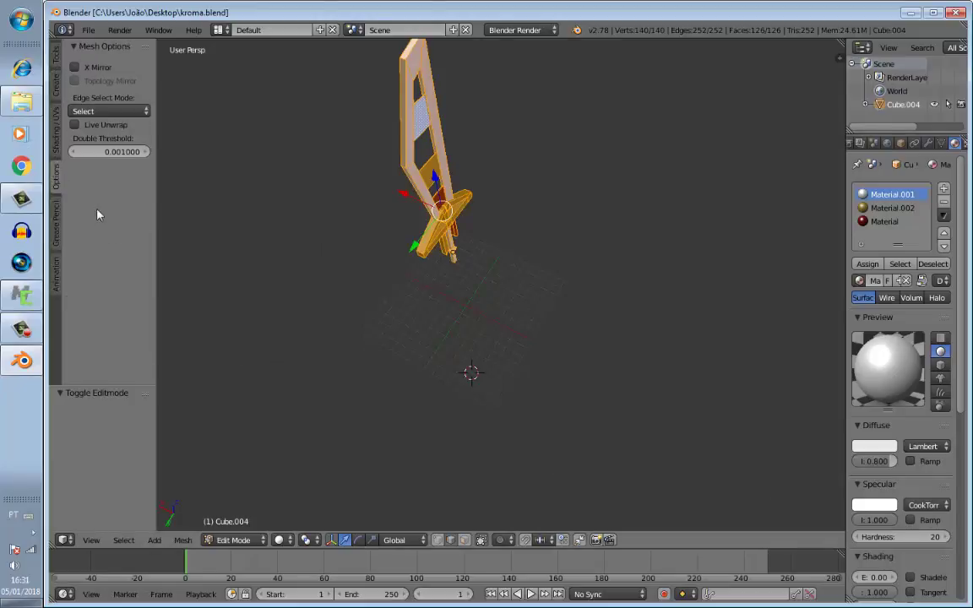
left_click(234, 540)
left_click(239, 524)
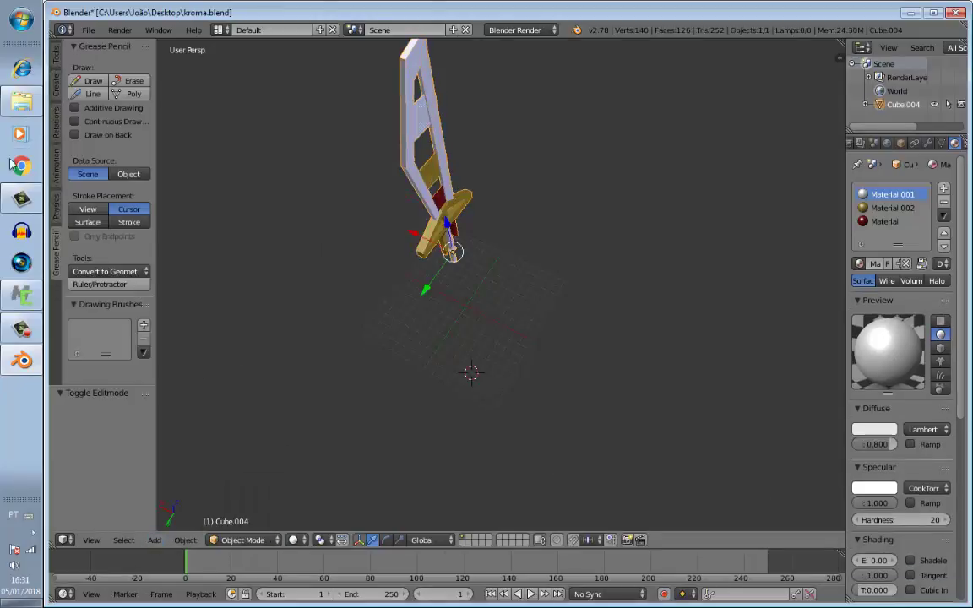
left_click(55, 85)
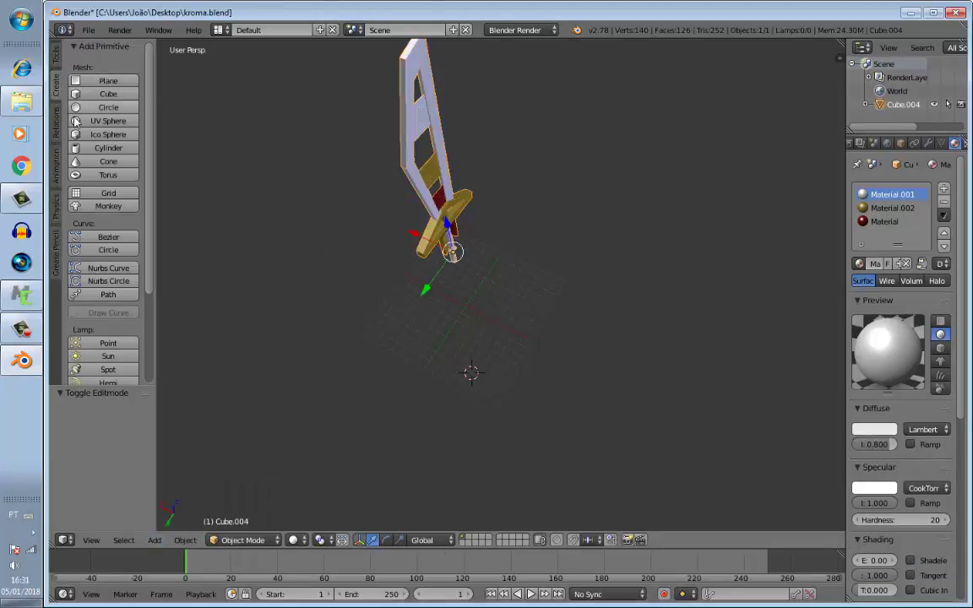
left_click(108, 343)
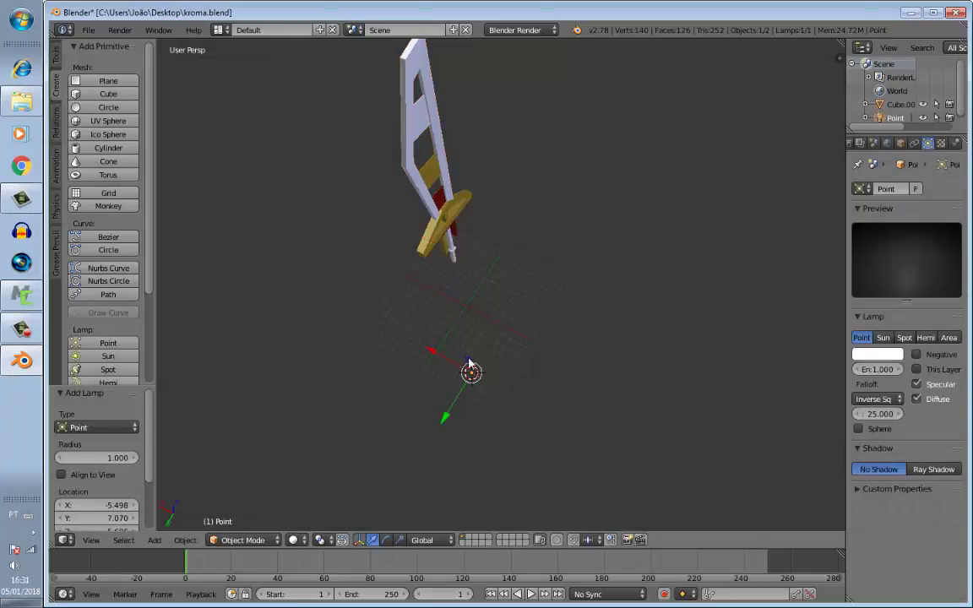
Step: Move the point lamp beside the blade: about 20.4 along Z, -6.78 along Y, and -5.44 along Z
left_click_drag(471, 365, 456, 194)
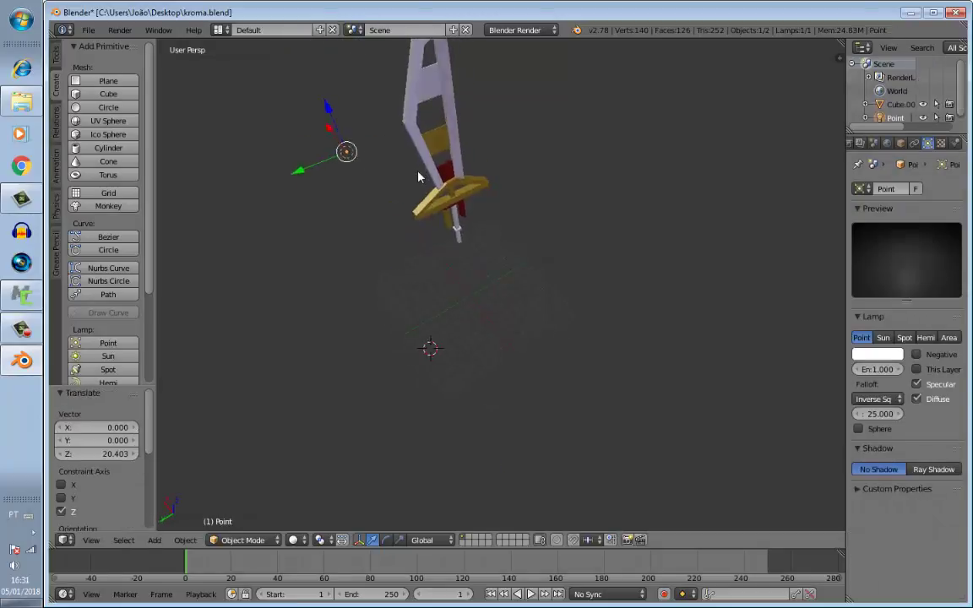
scroll(418, 178, "down", 3)
key("g")
key("y")
left_click(495, 162)
key("g")
key("z")
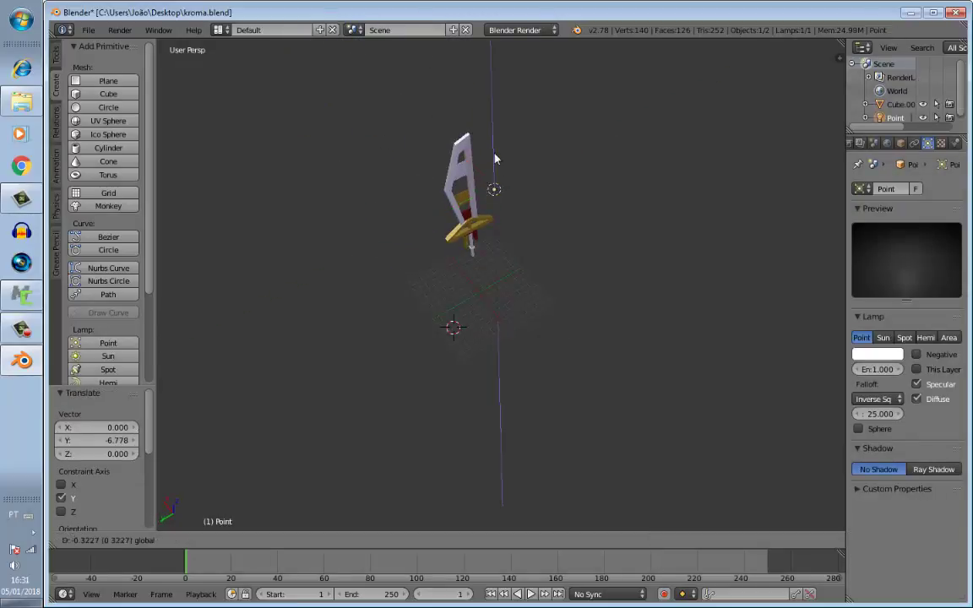
left_click(496, 195)
scroll(516, 143, "up", 3)
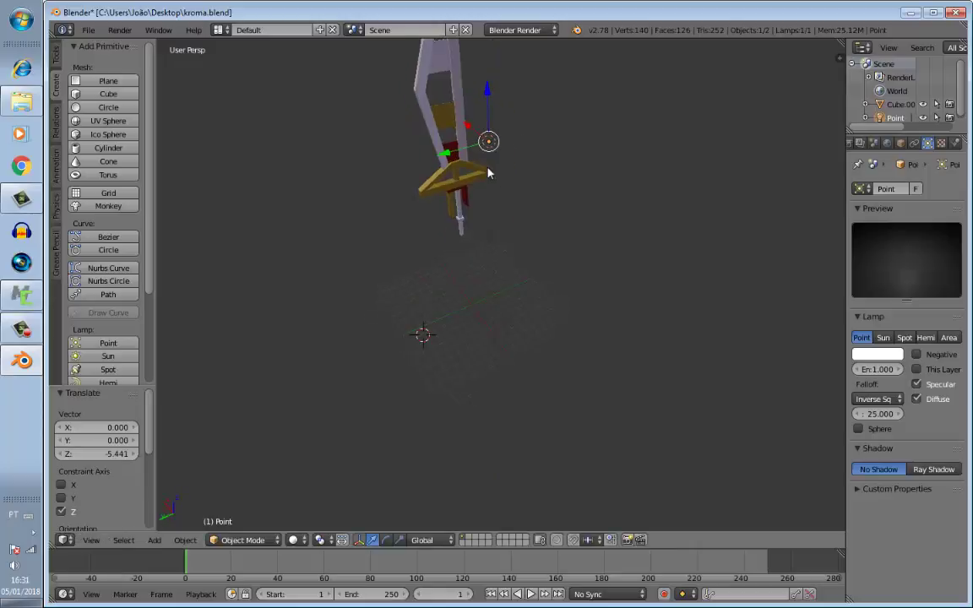
Step: Inspect the lamp-lit sword from several angles in Rendered viewport shading, and return to Solid shading
left_click(306, 544)
left_click(302, 407)
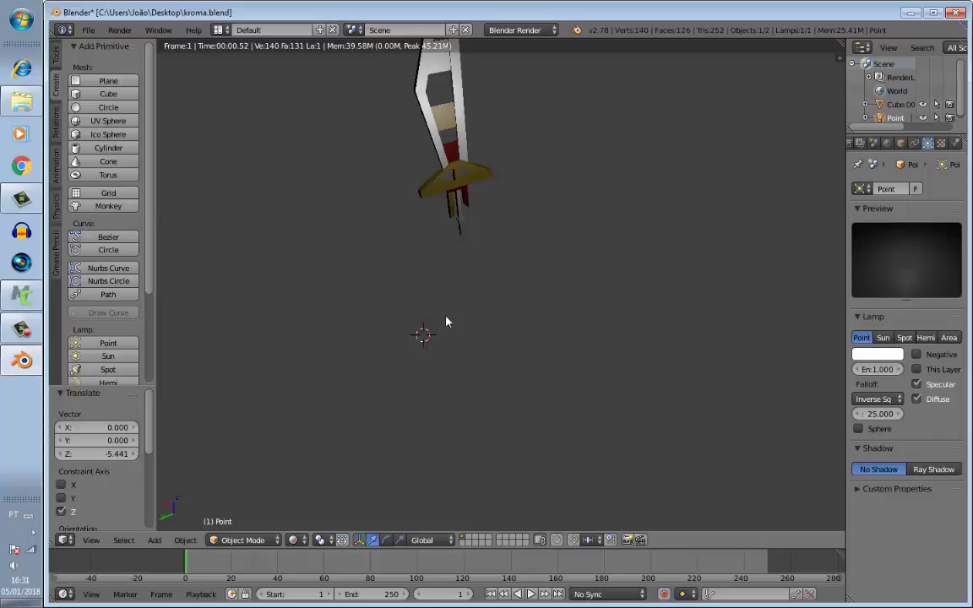
left_click_drag(448, 321, 427, 267)
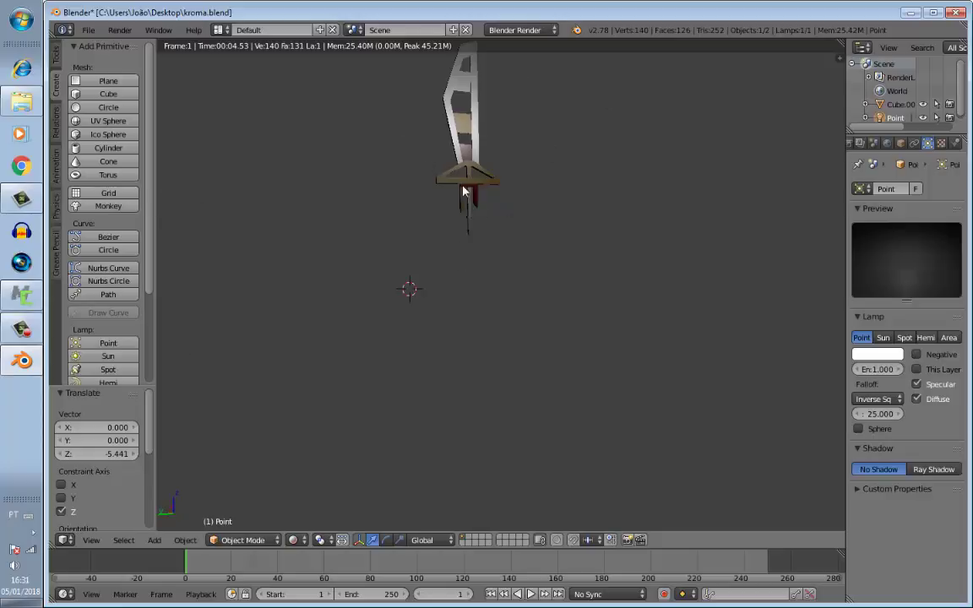
left_click_drag(505, 270, 360, 195)
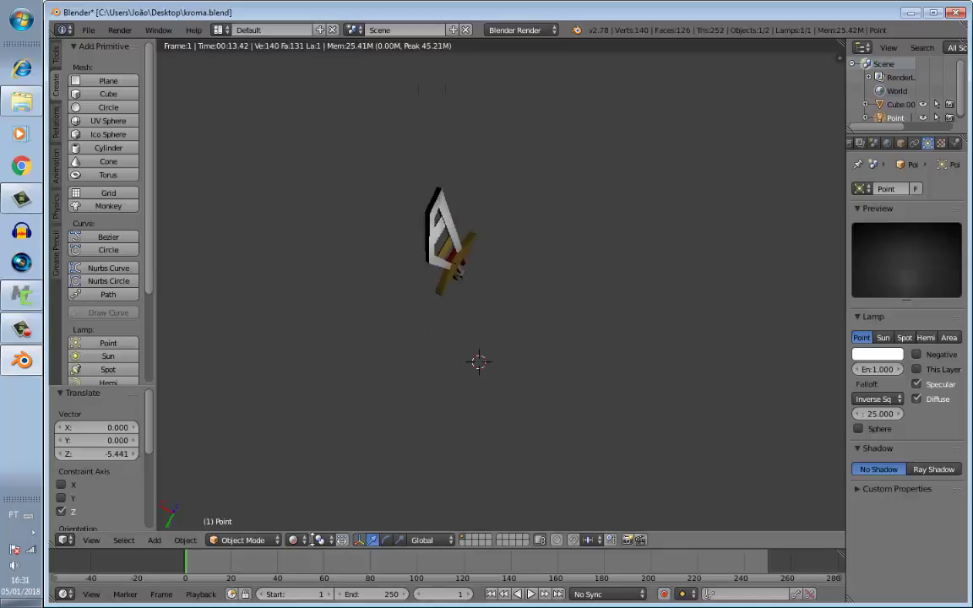
left_click(293, 540)
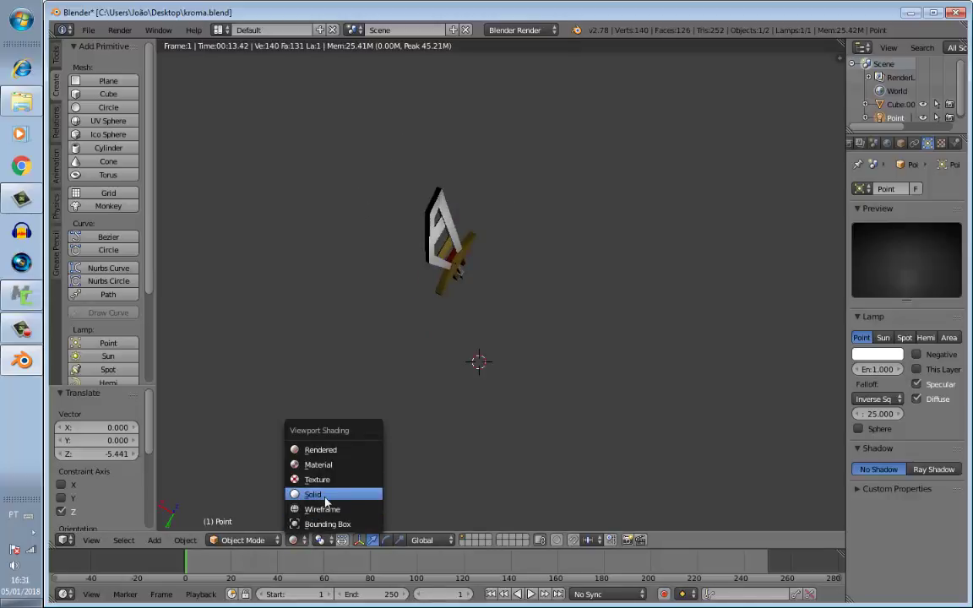
left_click(327, 501)
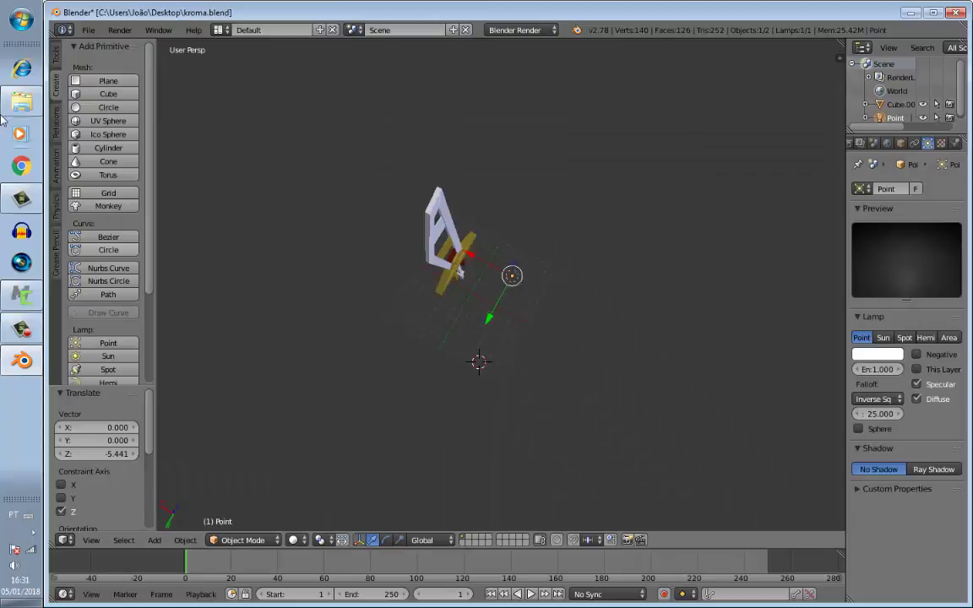
Step: Quit Blender without saving the changes and return to the list of mod elements in MCreator
left_click(956, 12)
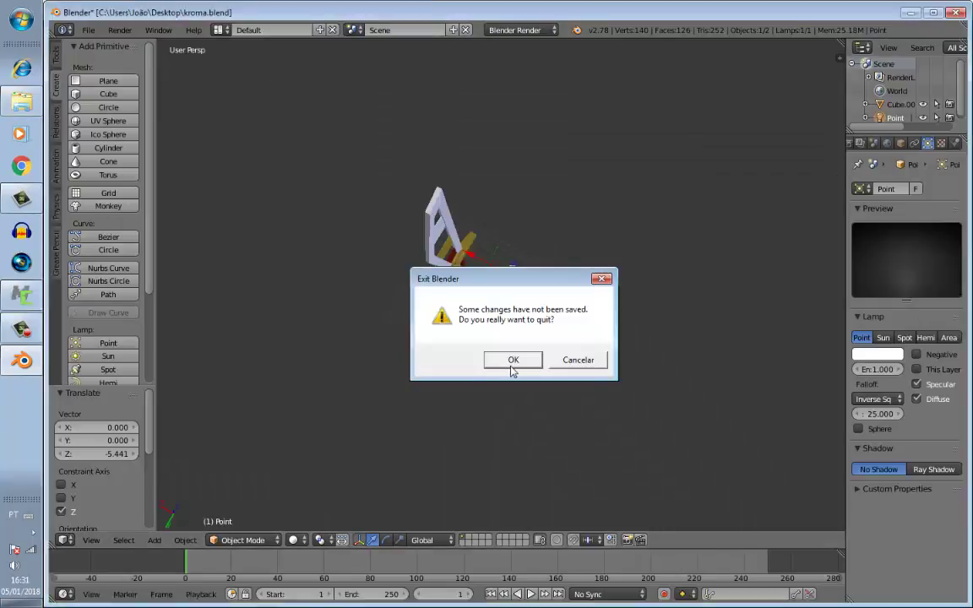
left_click(513, 361)
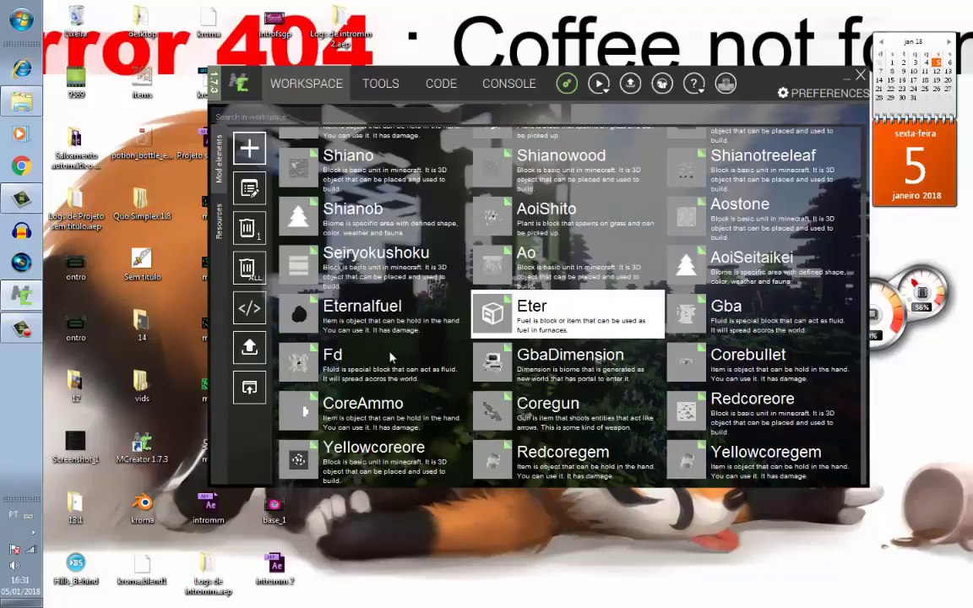
left_click(354, 371)
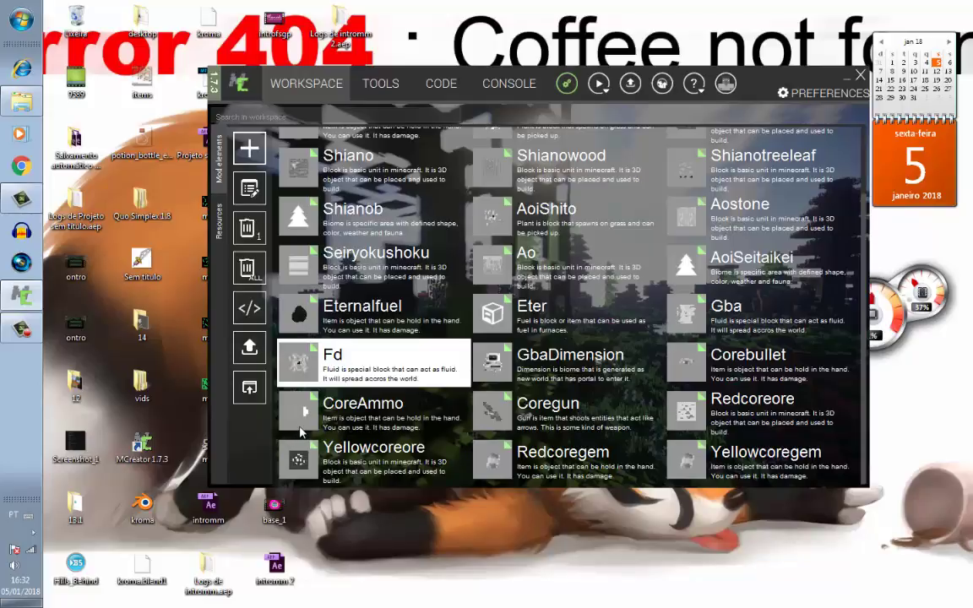
scroll(388, 406, "up", 3)
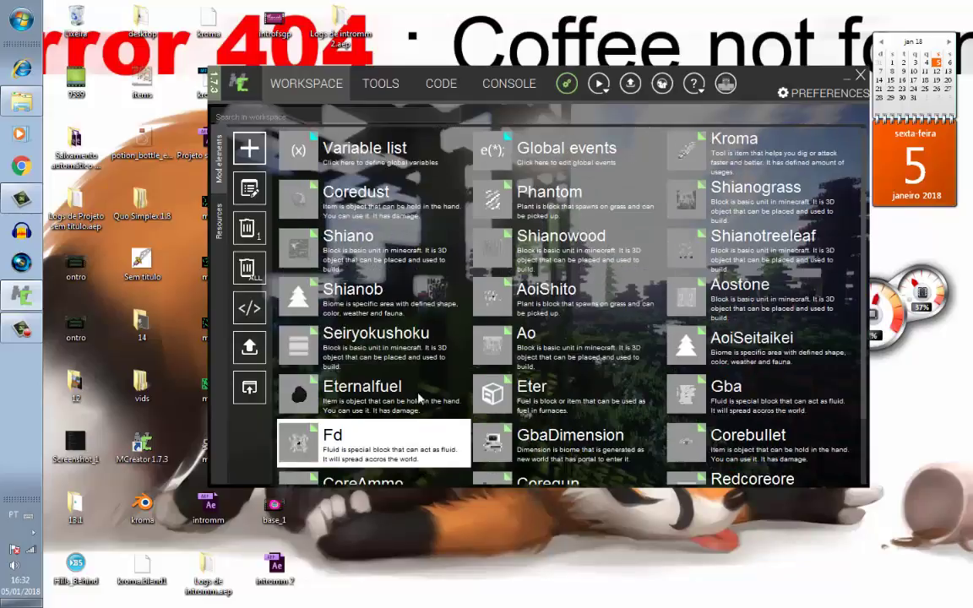
Step: Create a new mod element of type Block named Limboblock
left_click(249, 149)
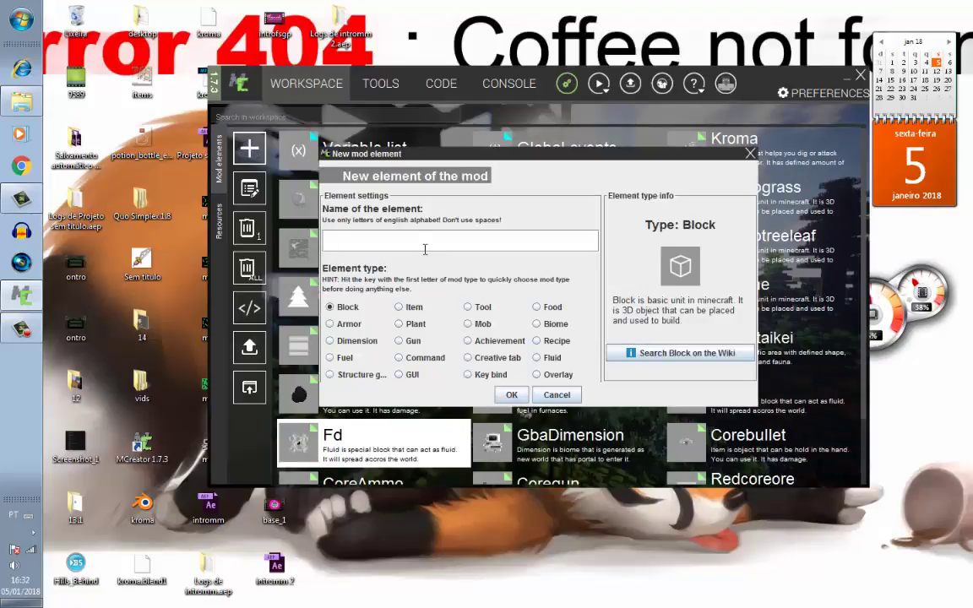
left_click(21, 328)
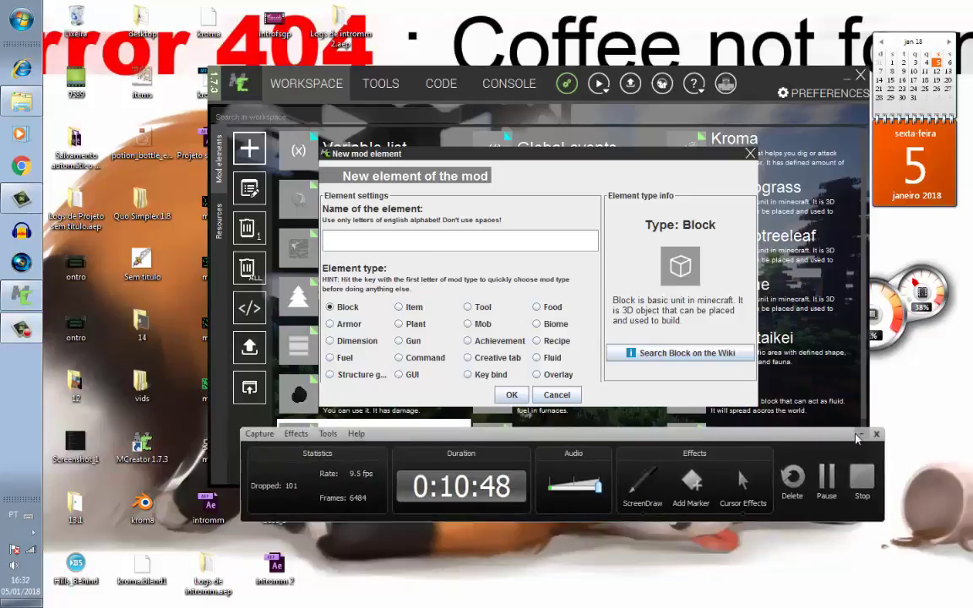
left_click(862, 436)
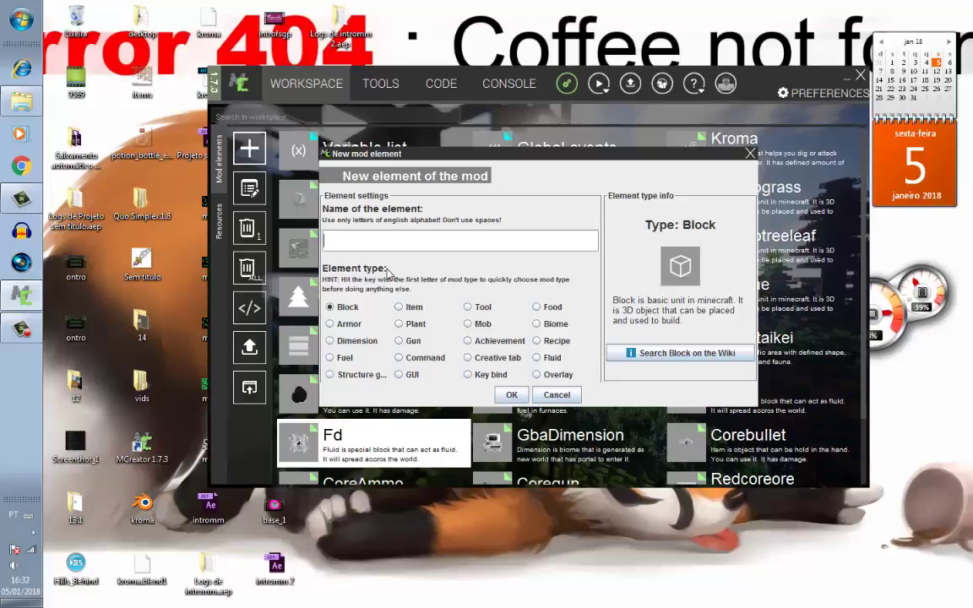
type("mboblock")
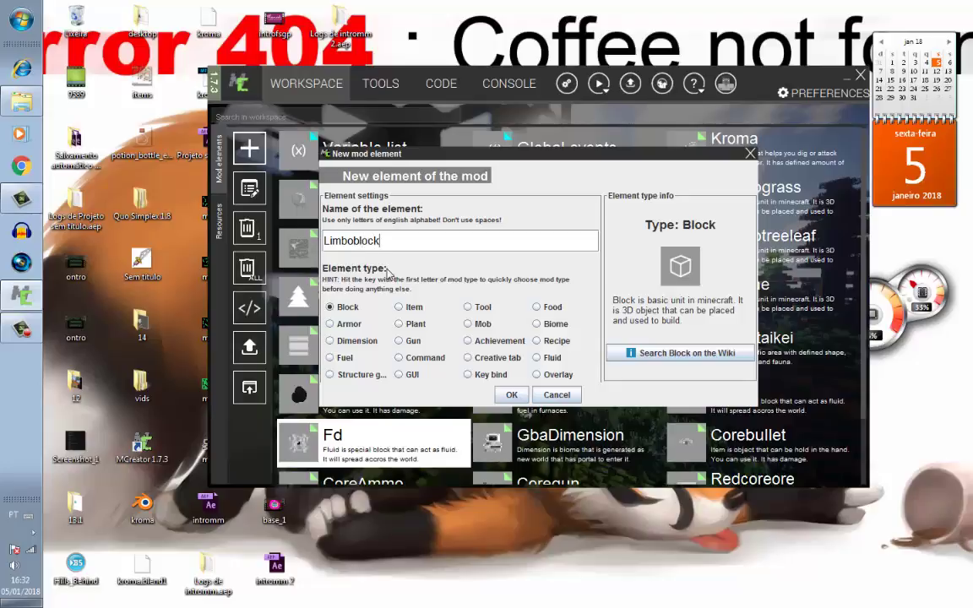
key("Return")
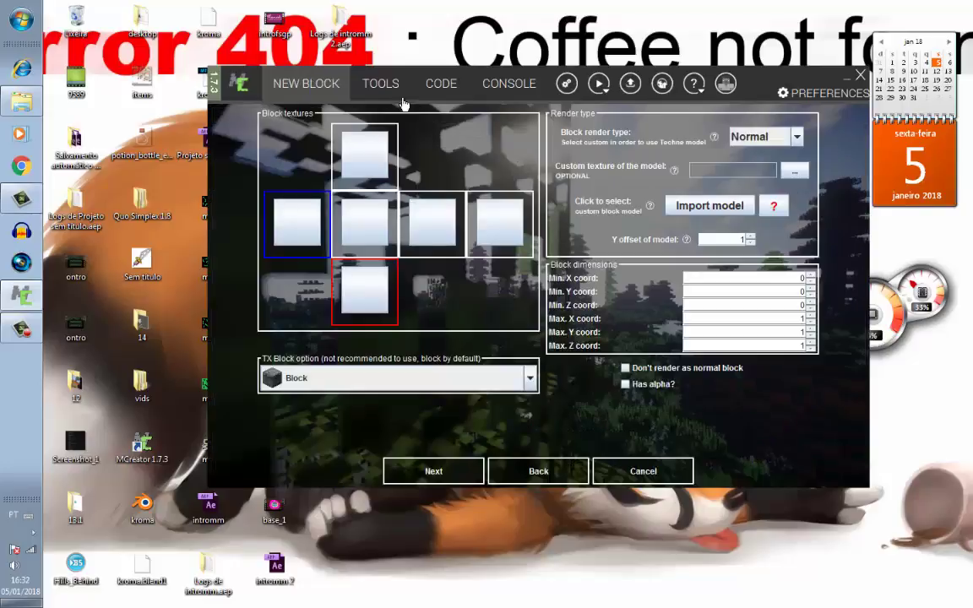
Step: Start a new item/block texture and set layer 2 to the OREBI... pattern in white (255,255,255)
left_click(351, 83)
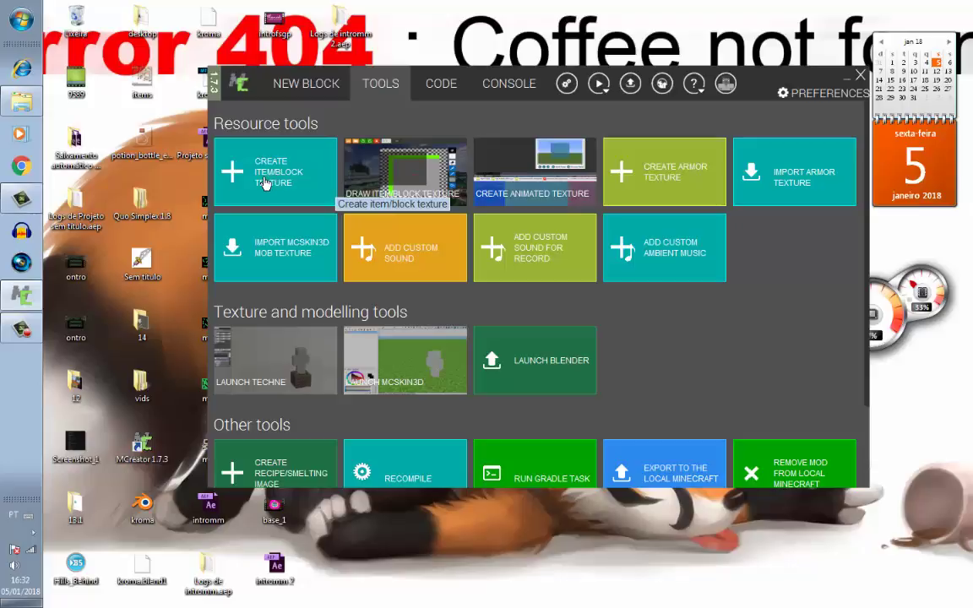
left_click(268, 182)
left_click(376, 373)
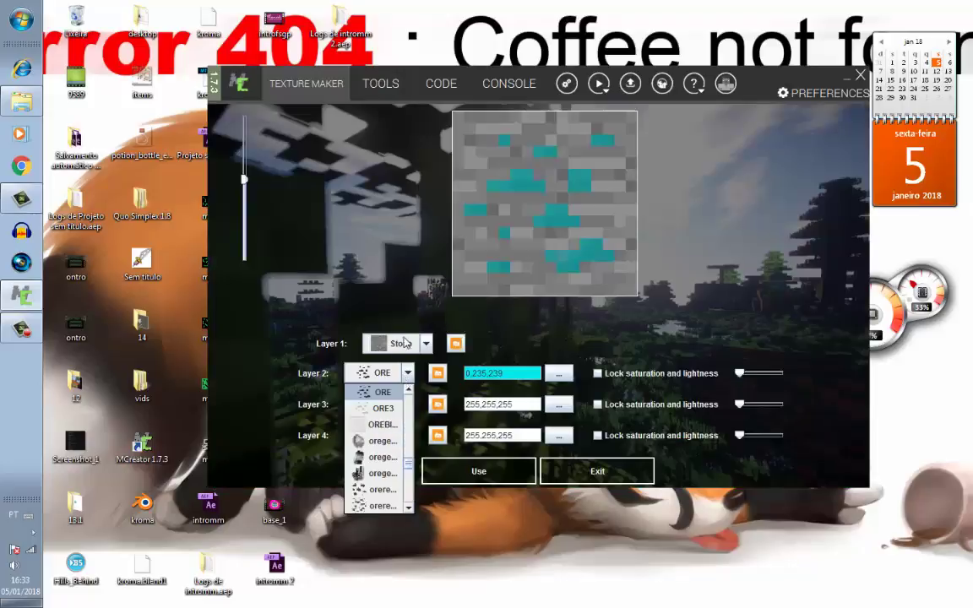
left_click(382, 424)
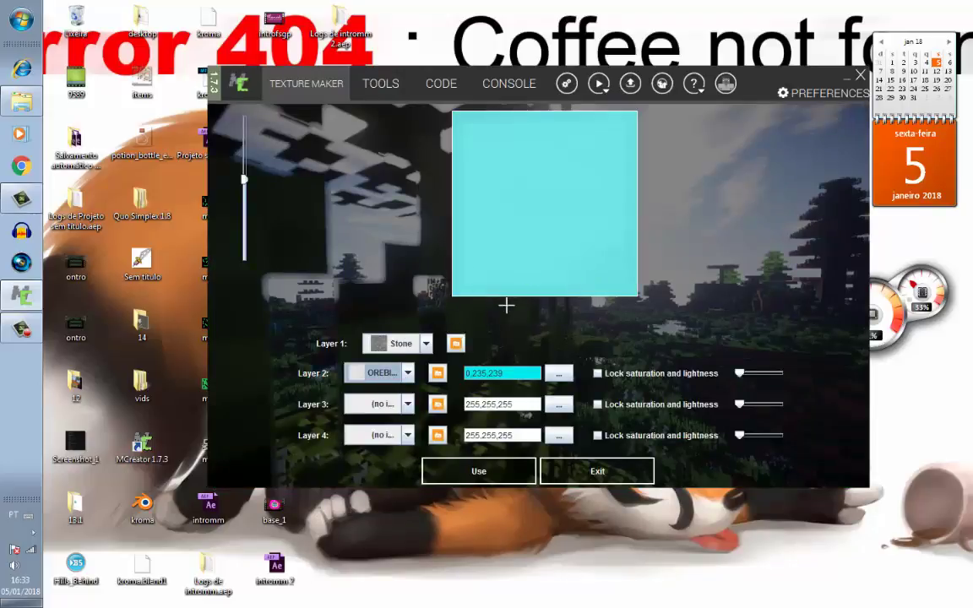
left_click(559, 372)
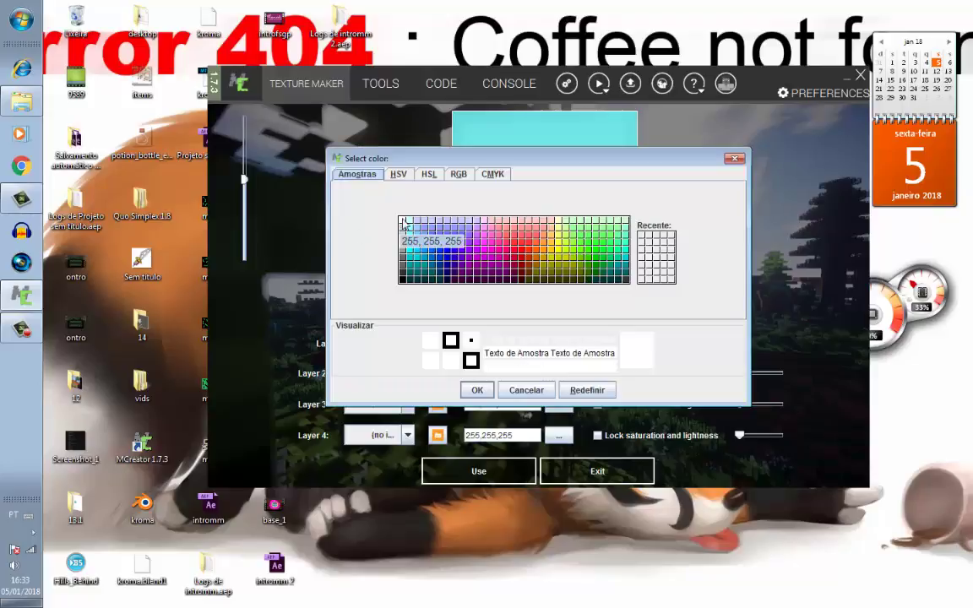
left_click(477, 390)
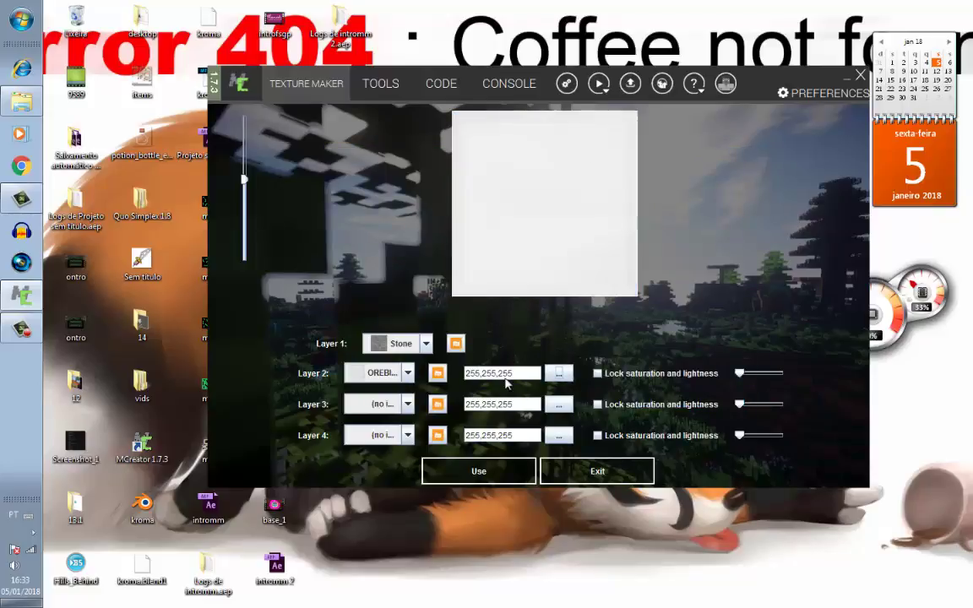
Step: Set layer 3 of the texture to the web pattern with the grey color 204,204,204
left_click(407, 404)
scroll(397, 473, "down", 5)
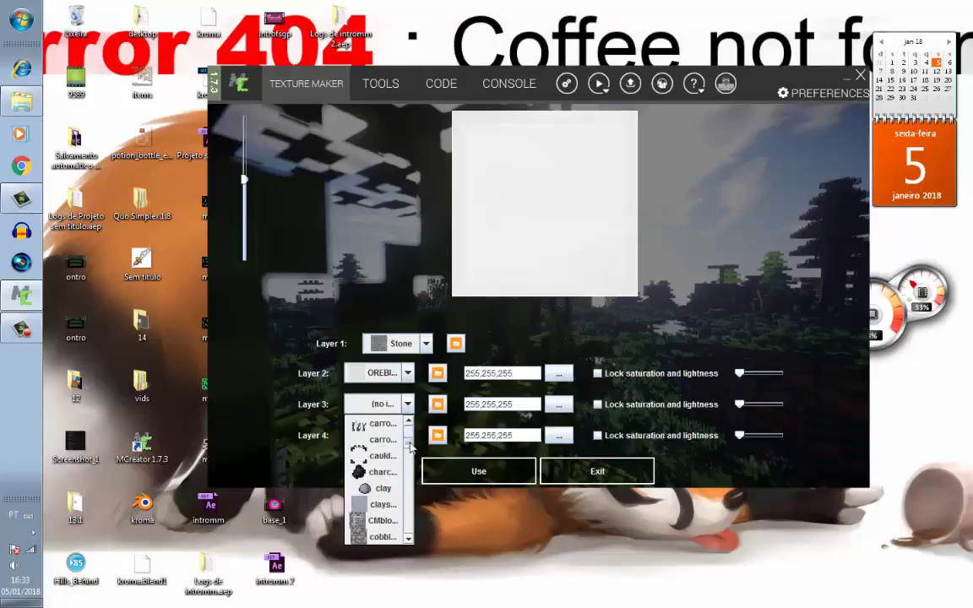
left_click_drag(409, 442, 409, 534)
left_click(379, 471)
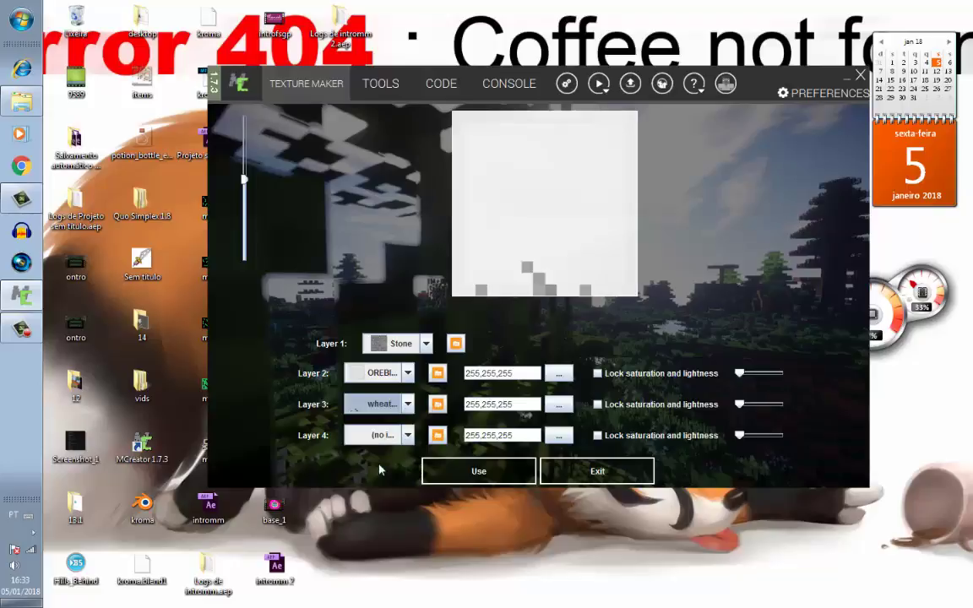
left_click(397, 404)
left_click(372, 451)
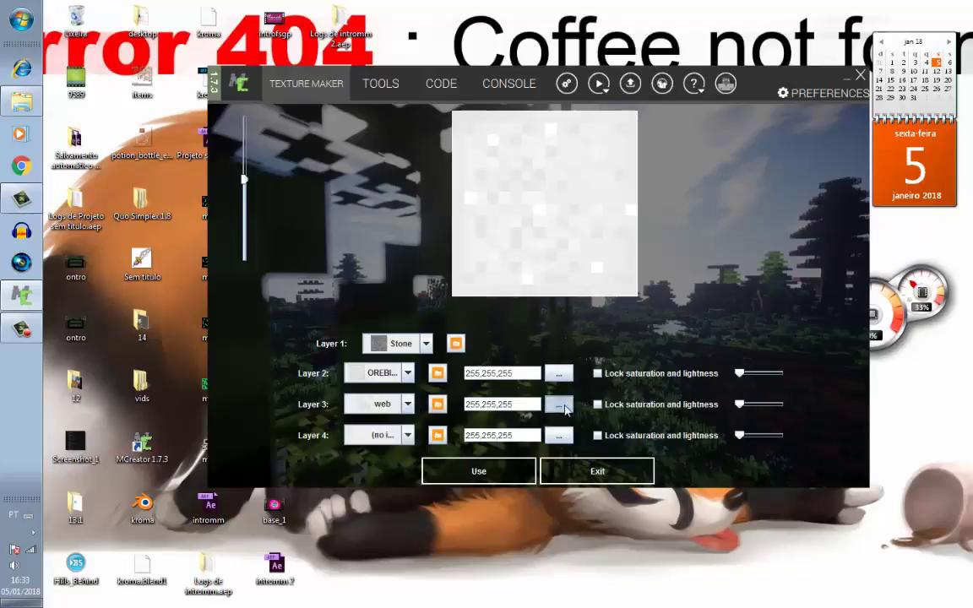
left_click(558, 373)
left_click(402, 235)
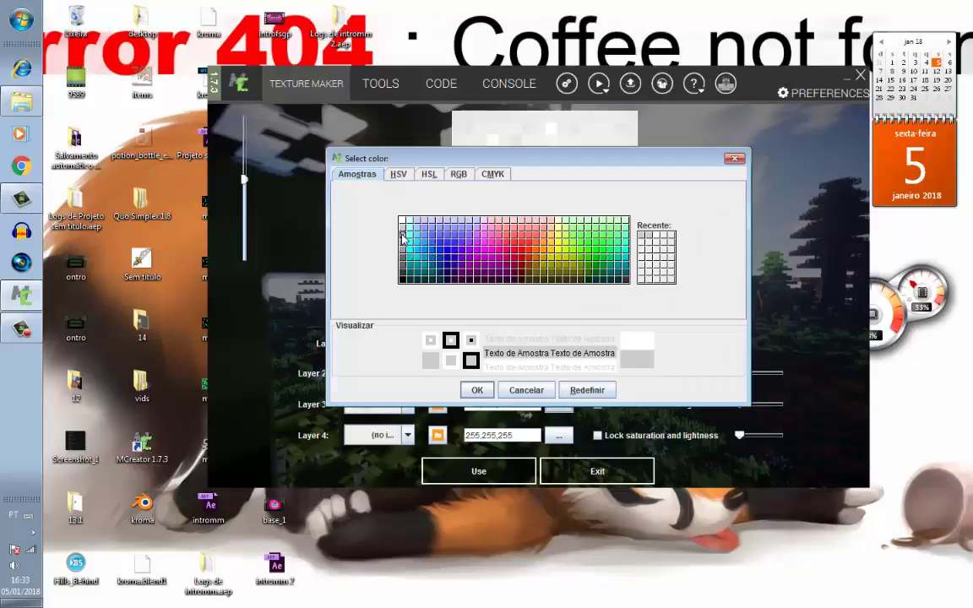
left_click(477, 391)
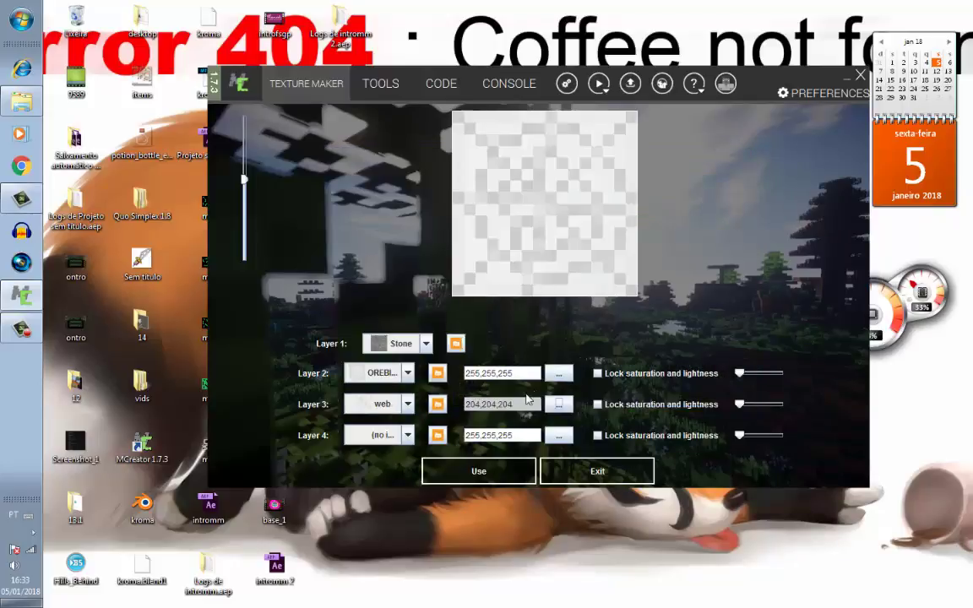
Step: Set the colors of texture layers 2 and 3 to the grey 102,102,102
left_click(548, 377)
left_click(404, 241)
left_click(478, 390)
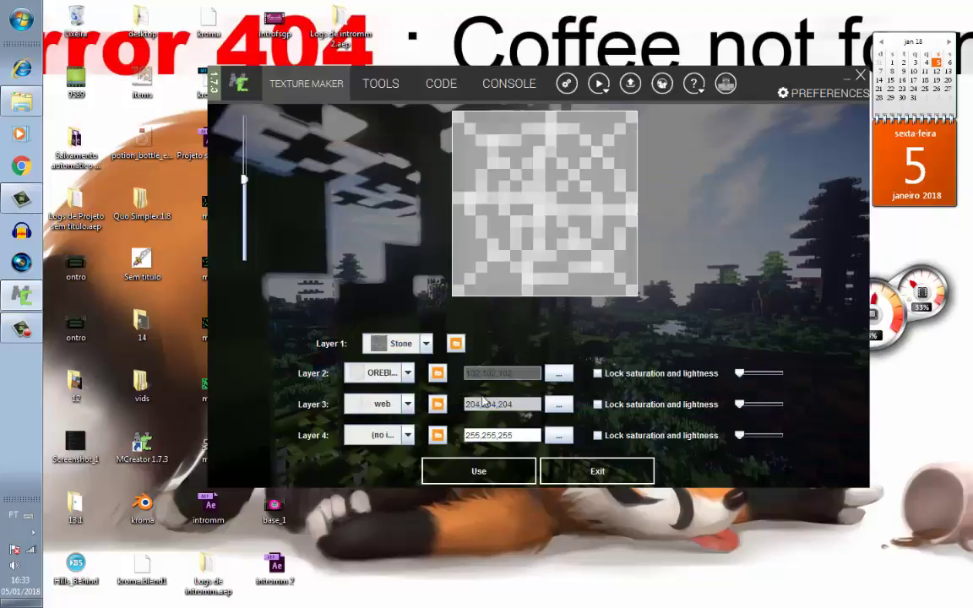
left_click(503, 373)
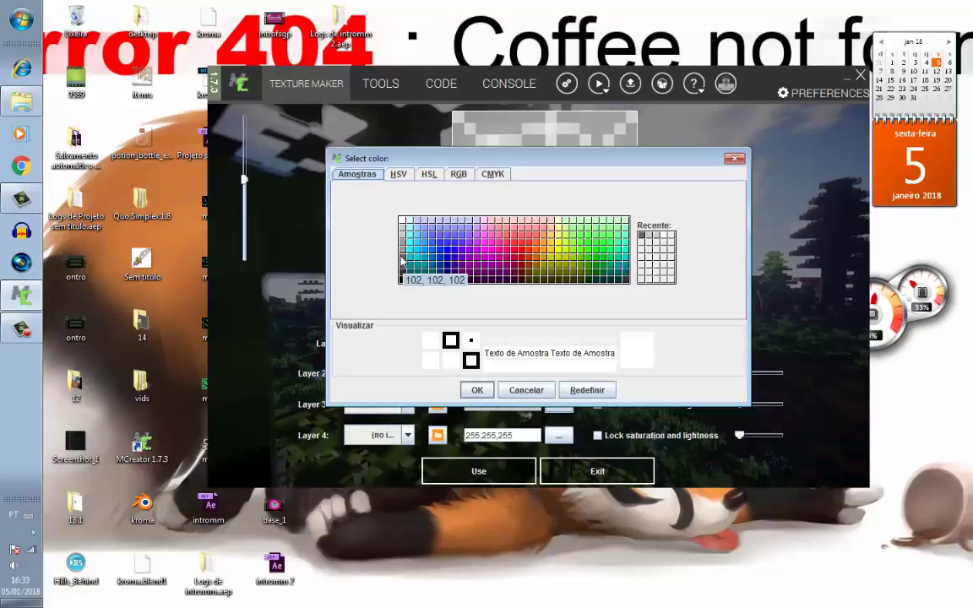
left_click(477, 390)
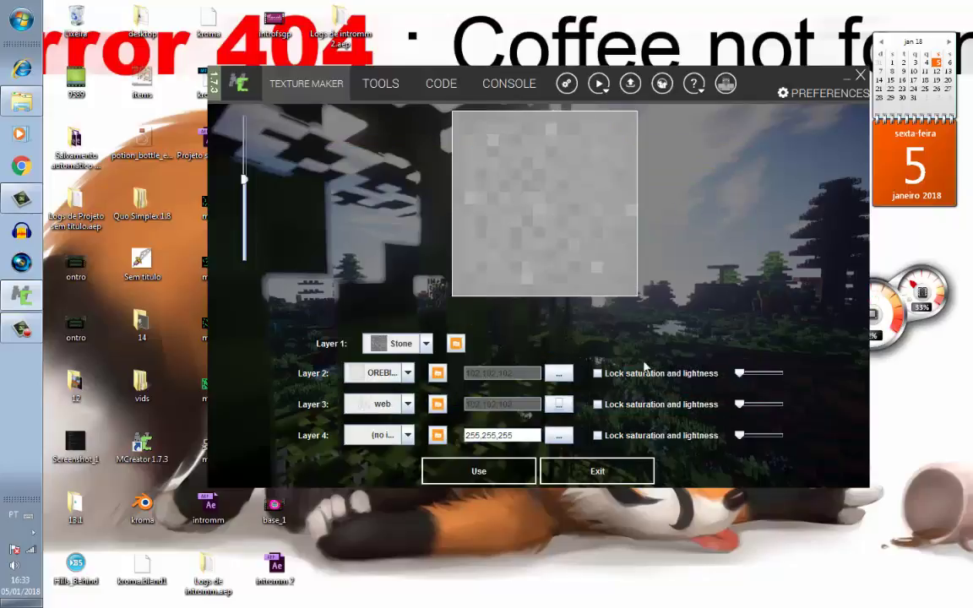
Step: Set the color of texture layer 3 to black (0,0,0)
left_click(502, 372)
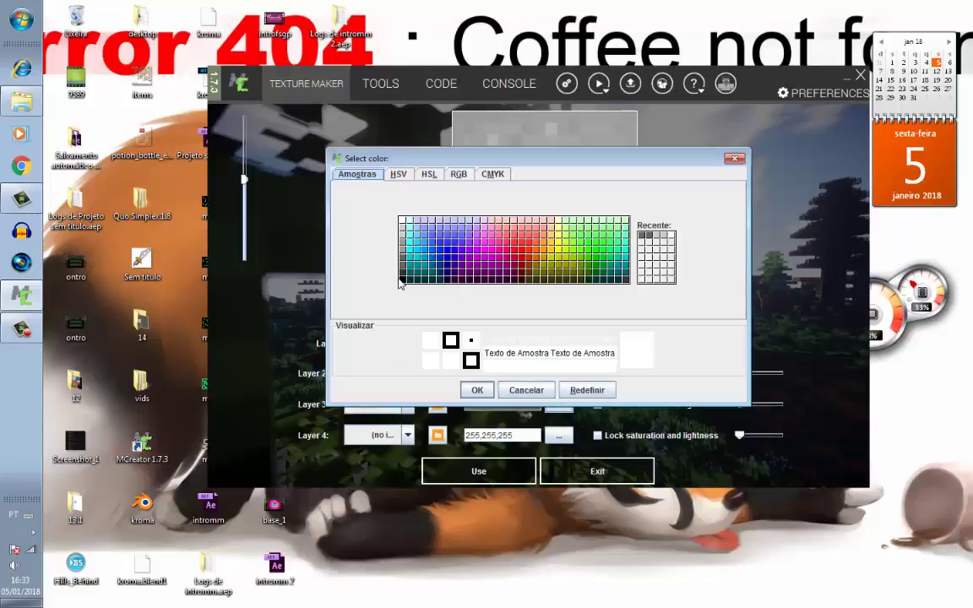
left_click(402, 281)
left_click(477, 391)
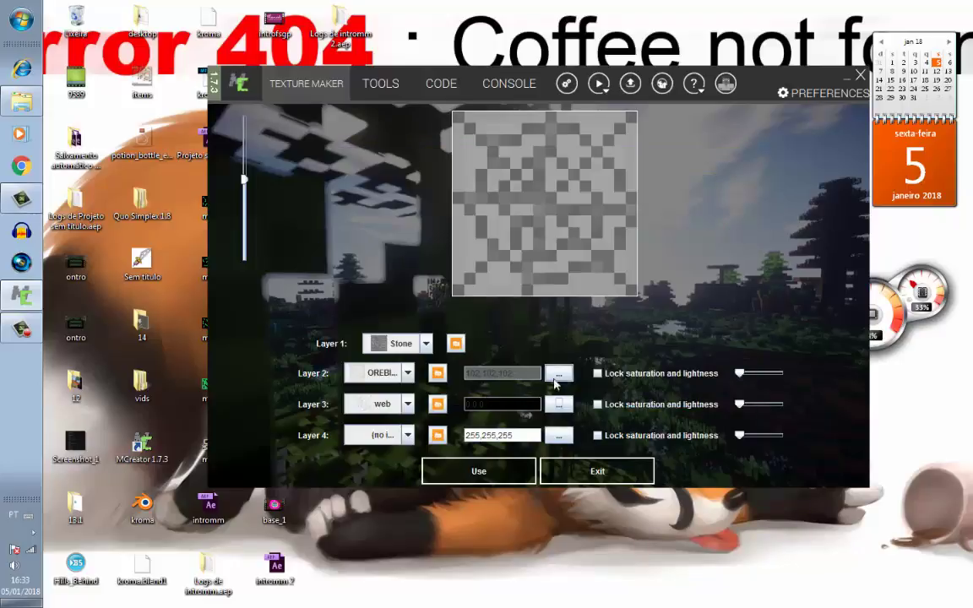
Step: Darken texture layer 2 by giving it a very dark grey color swatch
left_click(501, 373)
left_click(405, 274)
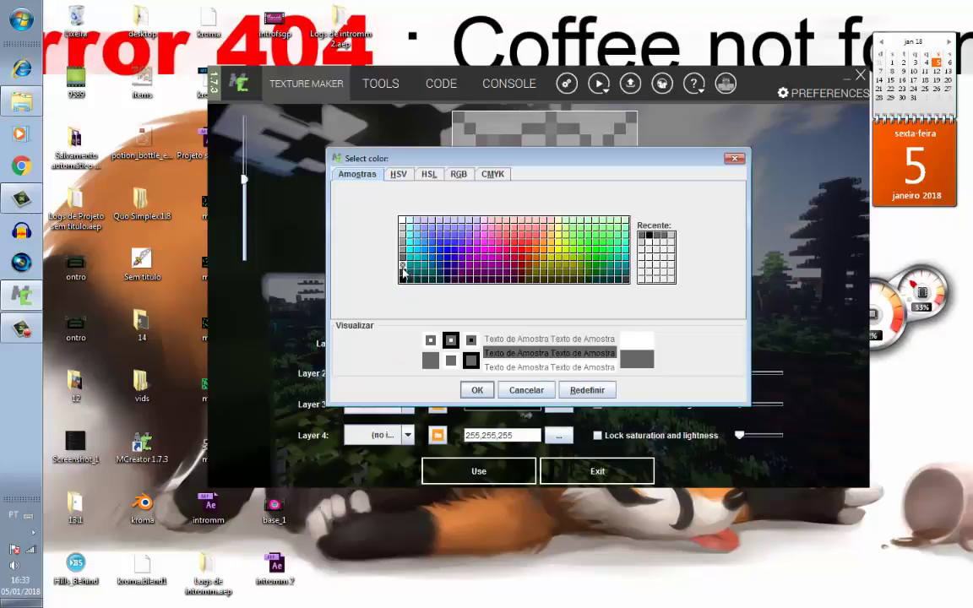
left_click(477, 391)
left_click(557, 375)
left_click(402, 280)
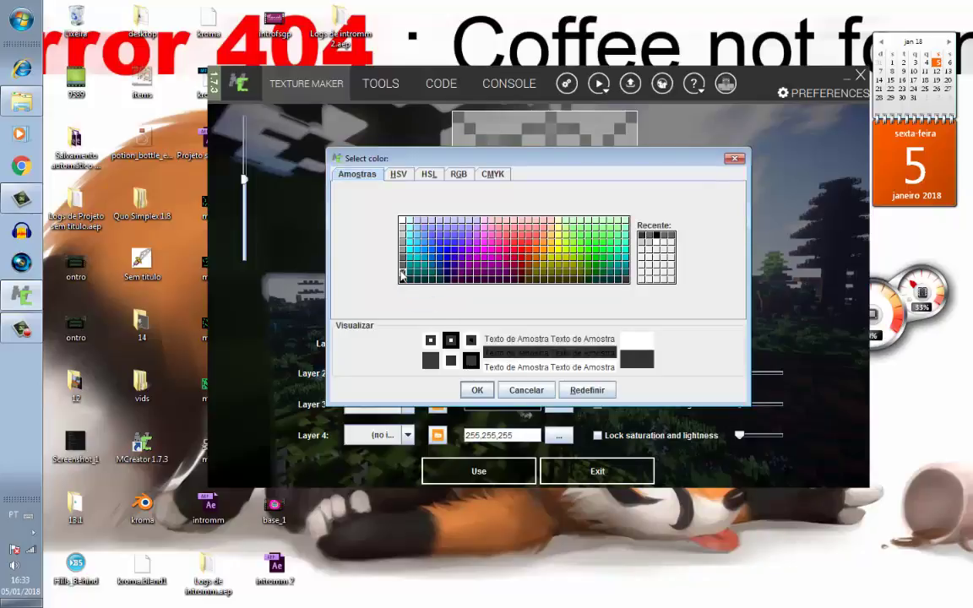
left_click(477, 390)
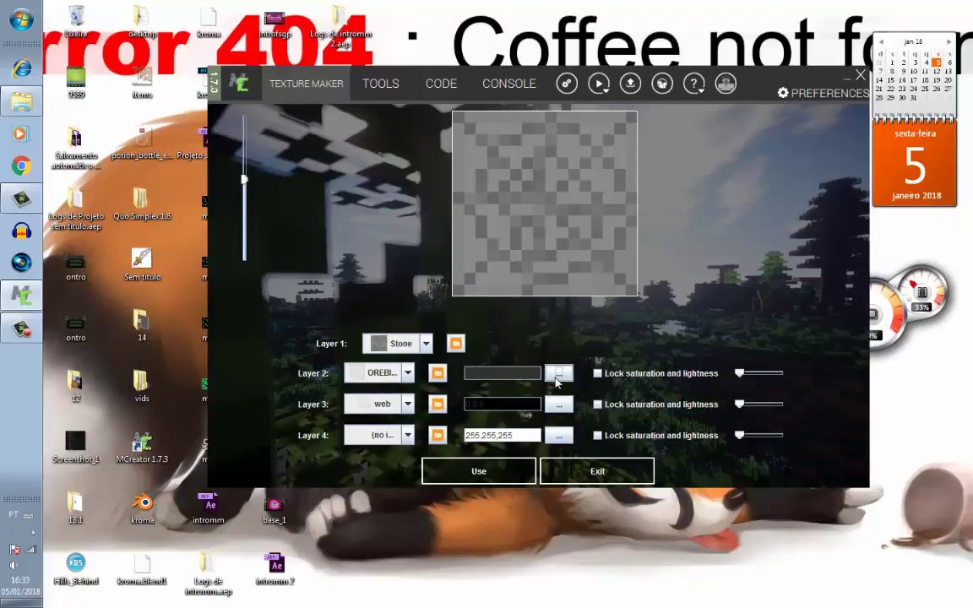
Step: Change the layer 3 pattern to vine and keep its saturation and lightness slider at the minimum
left_click_drag(742, 407, 749, 405)
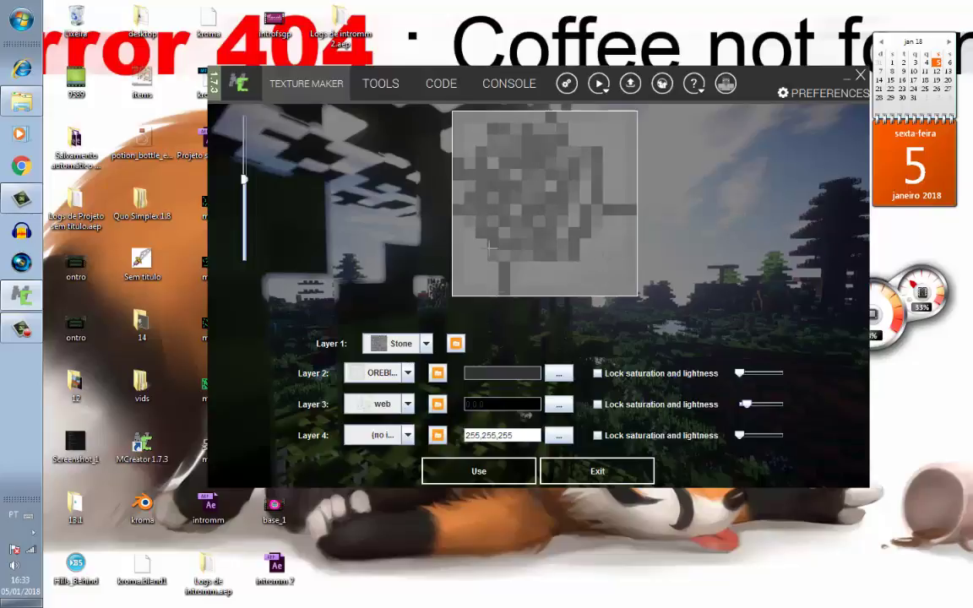
left_click(385, 435)
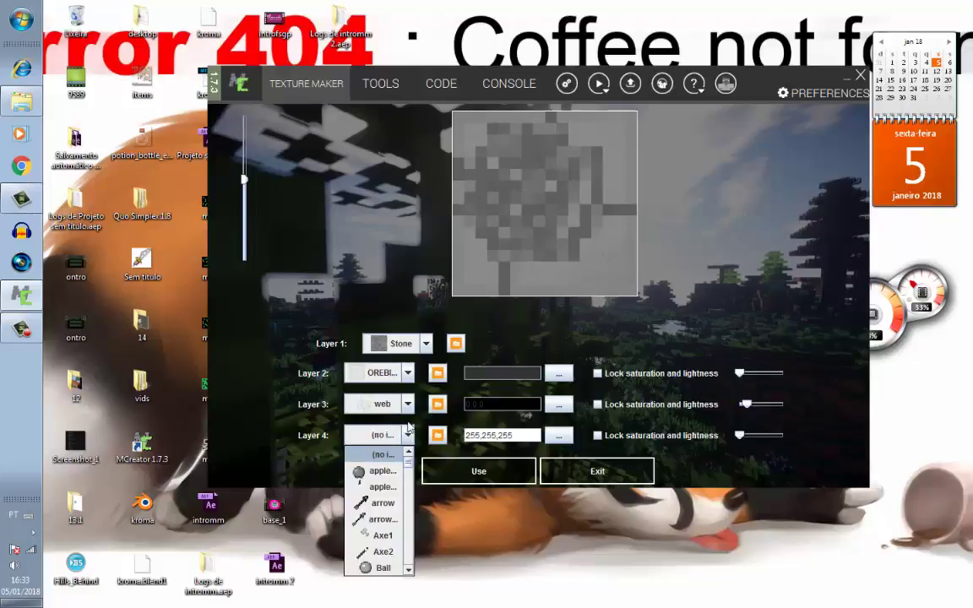
left_click(387, 405)
scroll(384, 443, "up", 2)
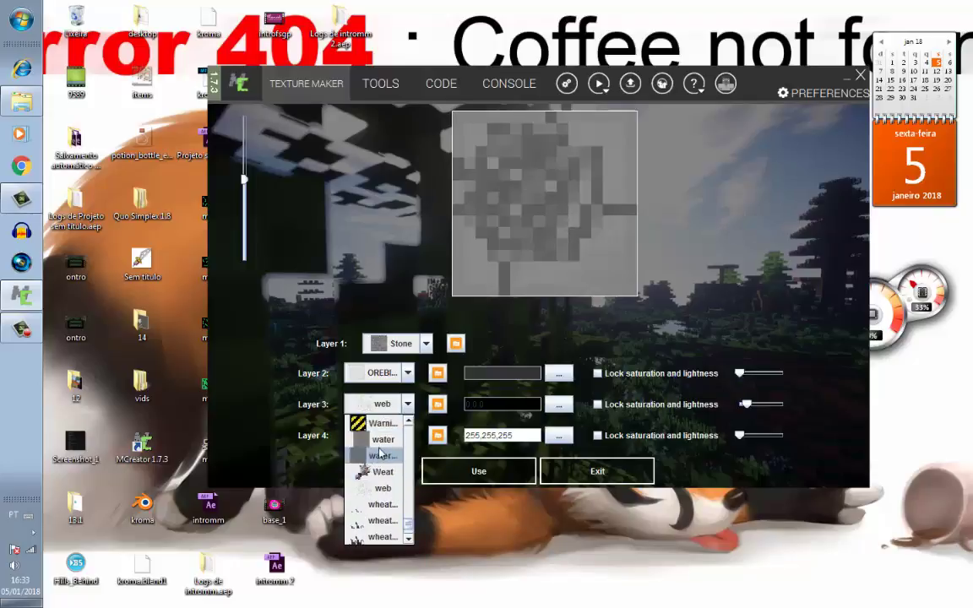
left_click(381, 440)
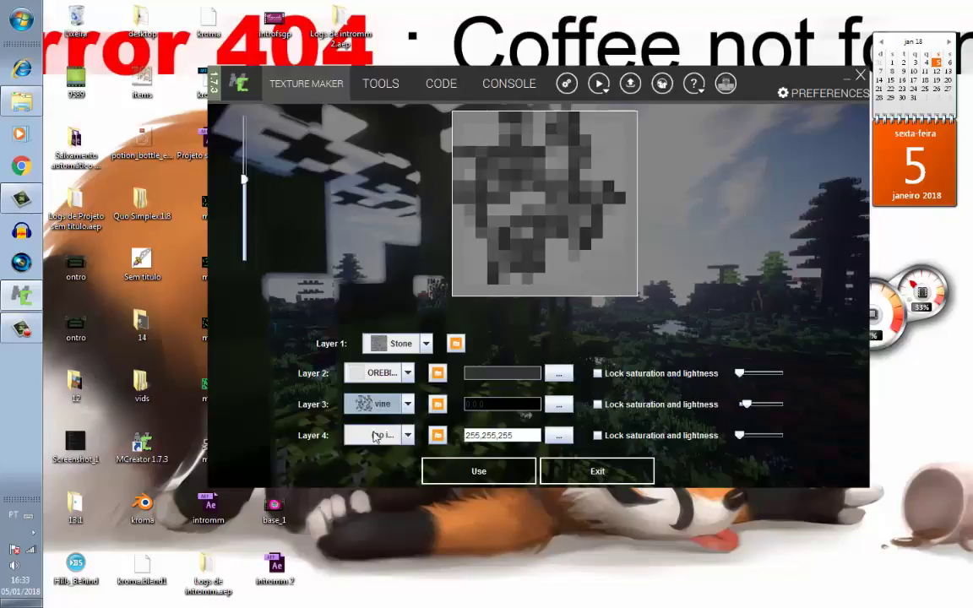
left_click_drag(746, 408, 740, 404)
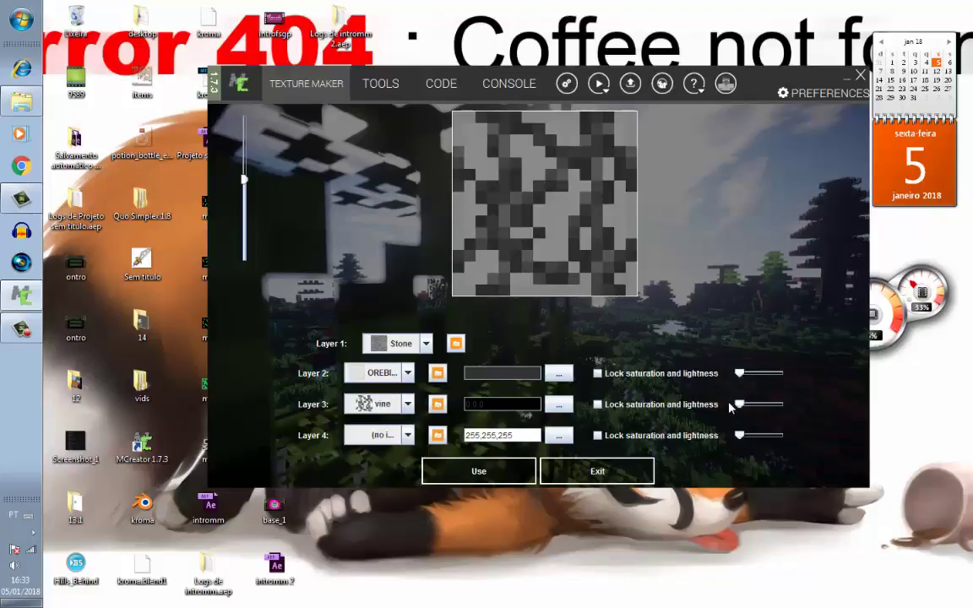
Step: Set layer 4 of the texture to the web pattern with the grey color 102,102,102
left_click(382, 435)
left_click(558, 435)
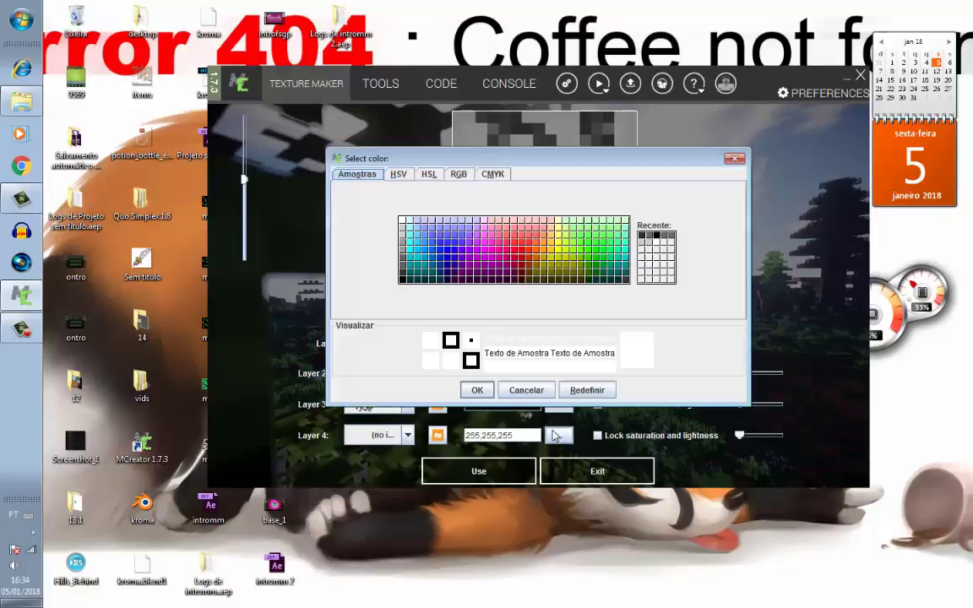
left_click(477, 389)
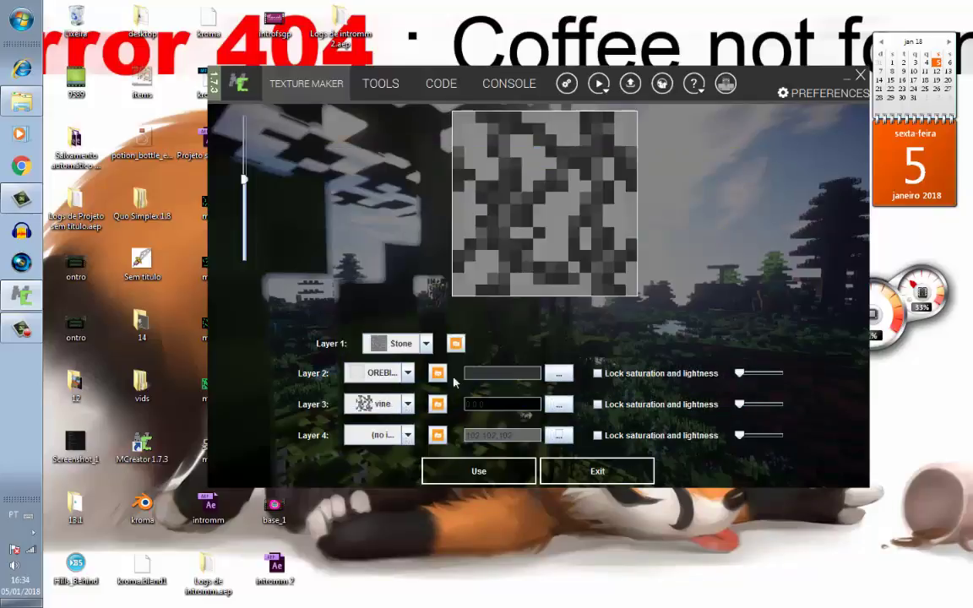
left_click(381, 435)
left_click_drag(409, 461, 409, 572)
key("w")
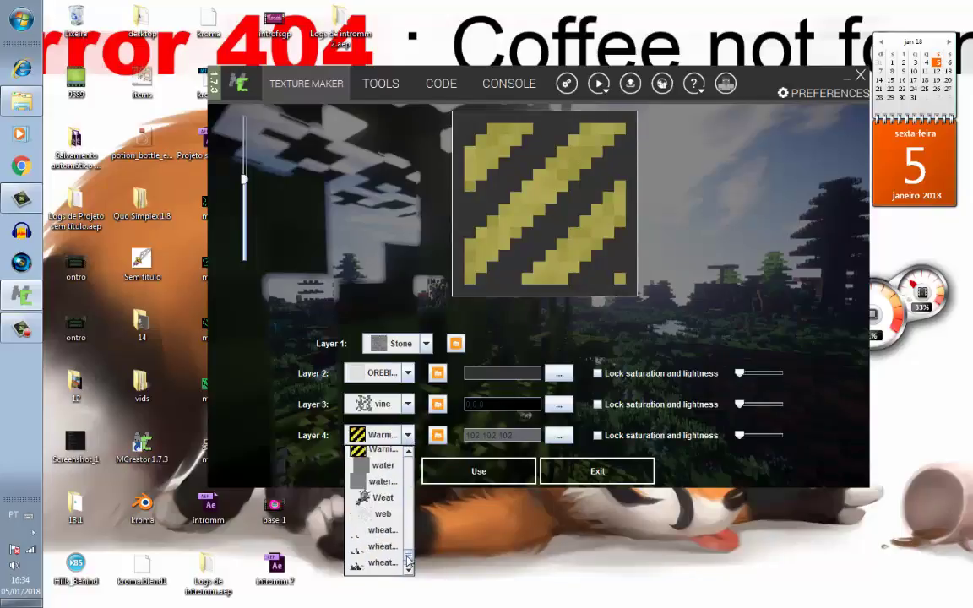
left_click(382, 507)
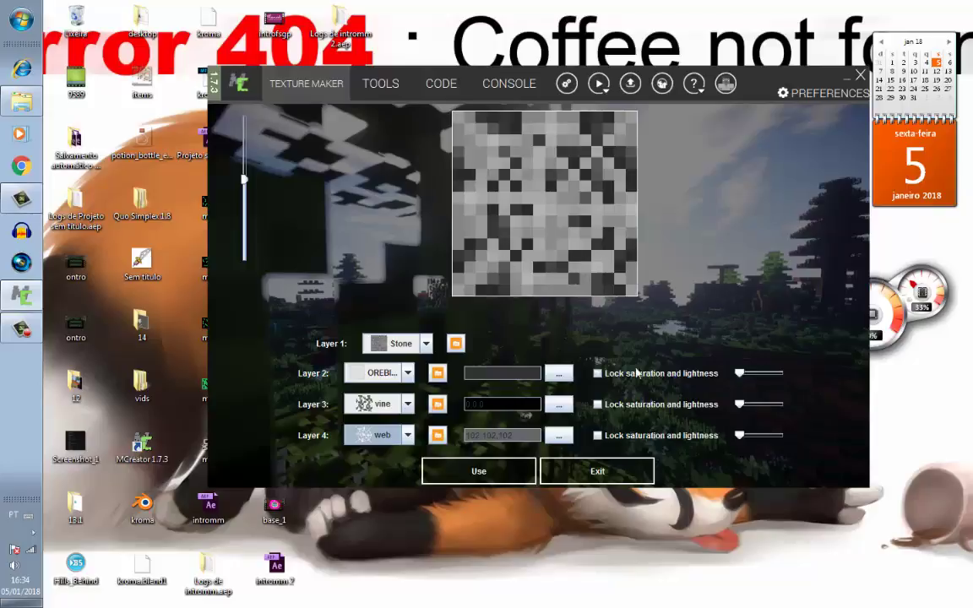
Step: Save the texture as a Block texture named limboblock and return to the new block's settings
left_click(504, 470)
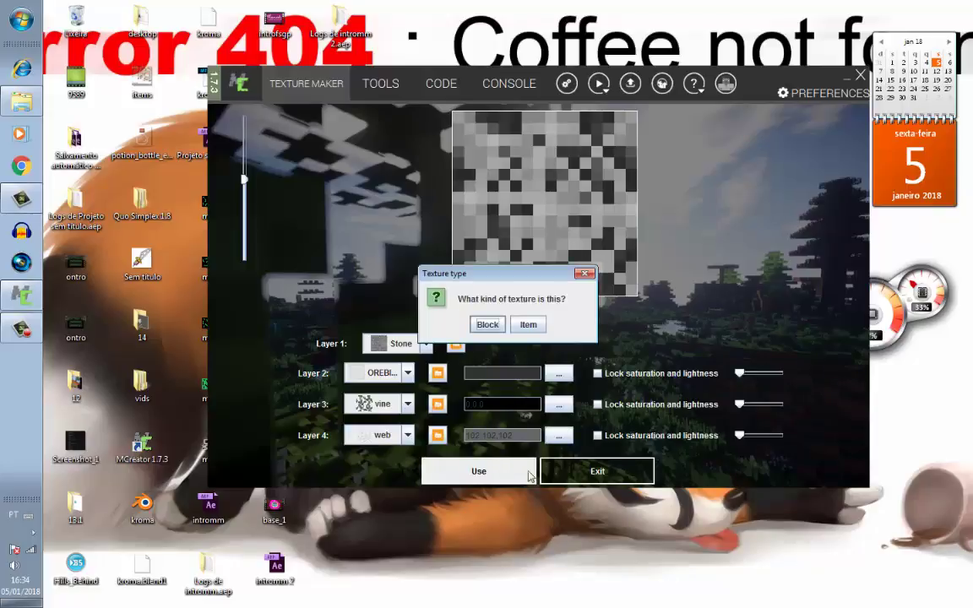
left_click(488, 327)
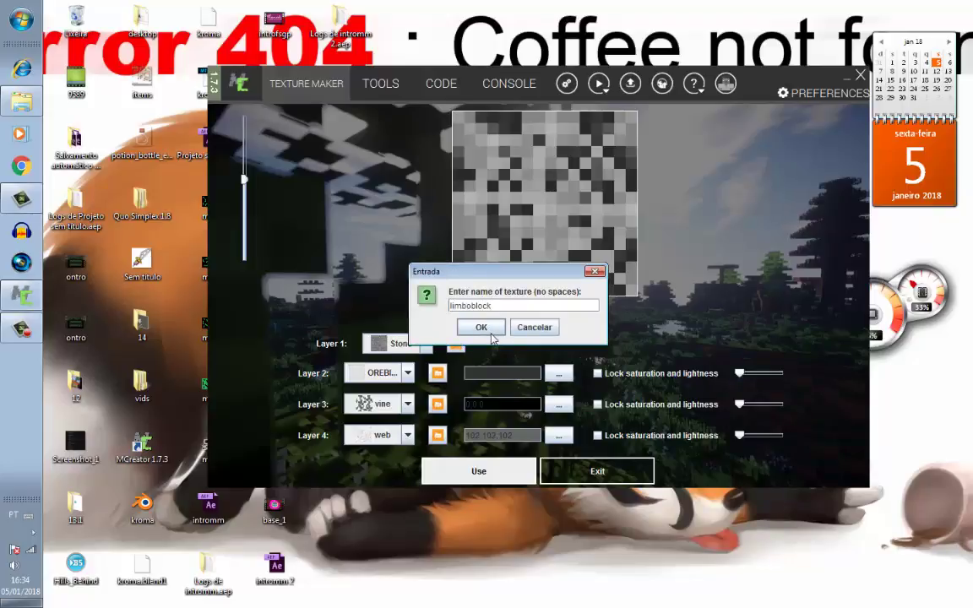
left_click(482, 329)
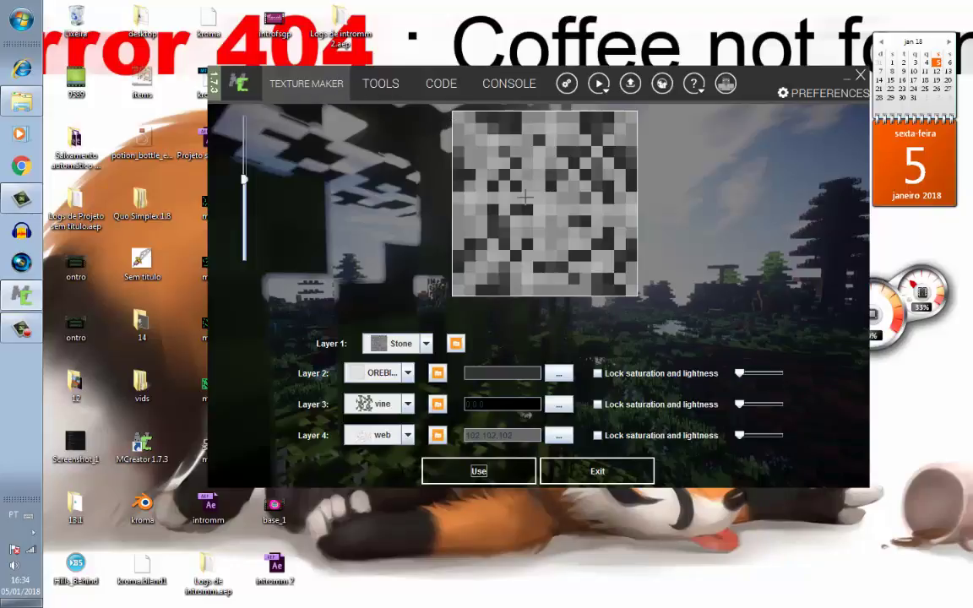
left_click(478, 470)
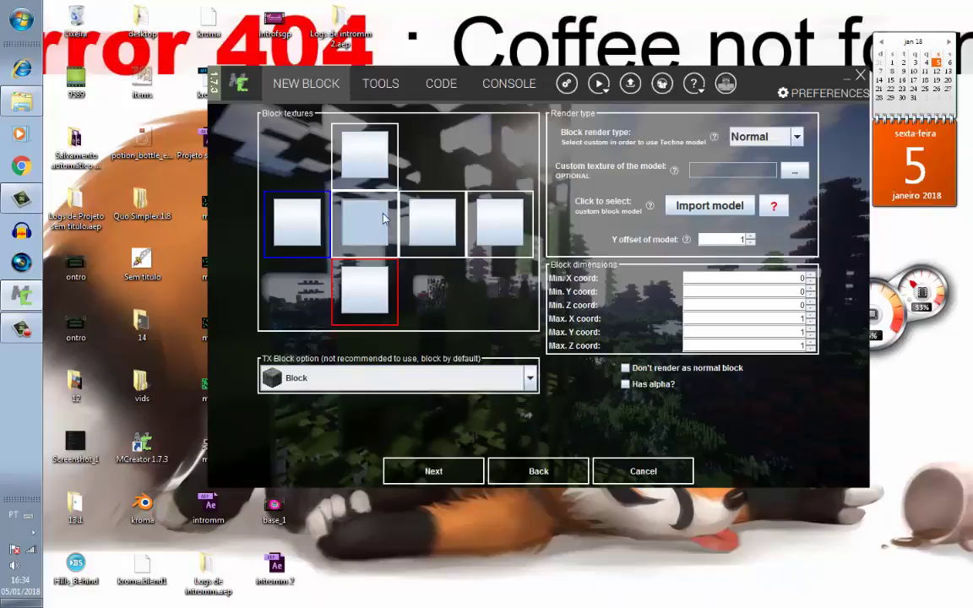
Step: Apply the new black and grey limboblock texture to all six faces of the block
left_click(414, 217)
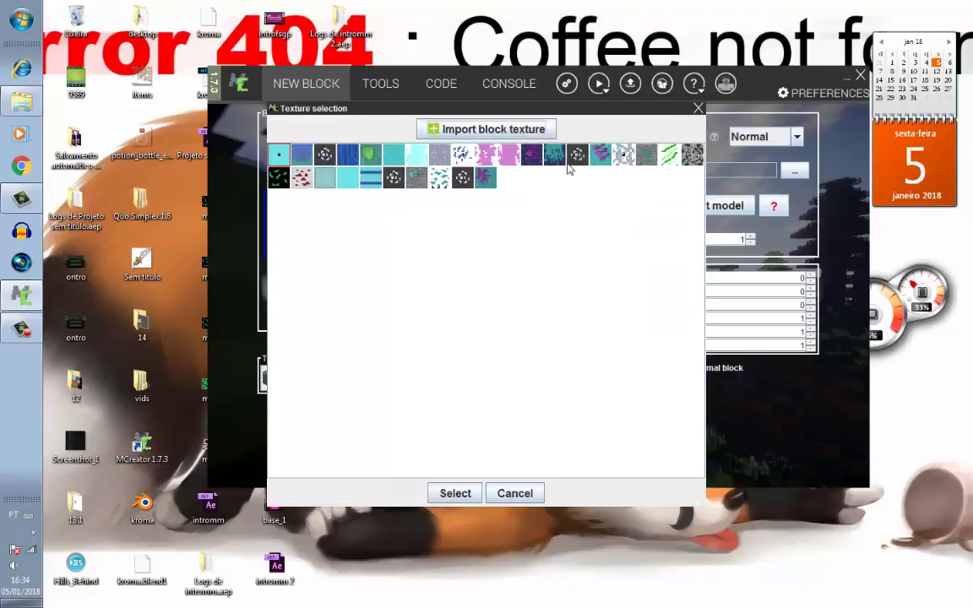
double_click(623, 150)
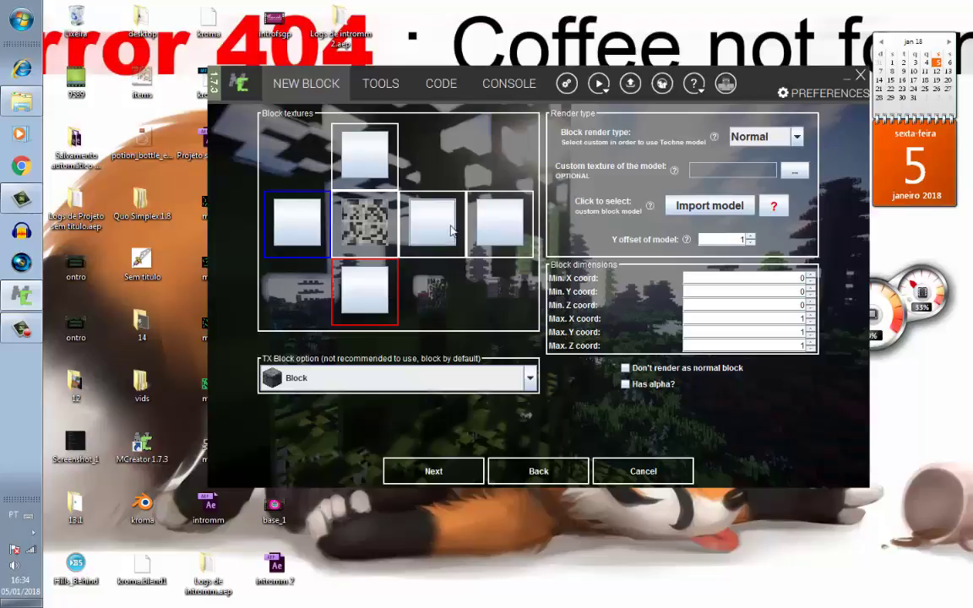
left_click(433, 221)
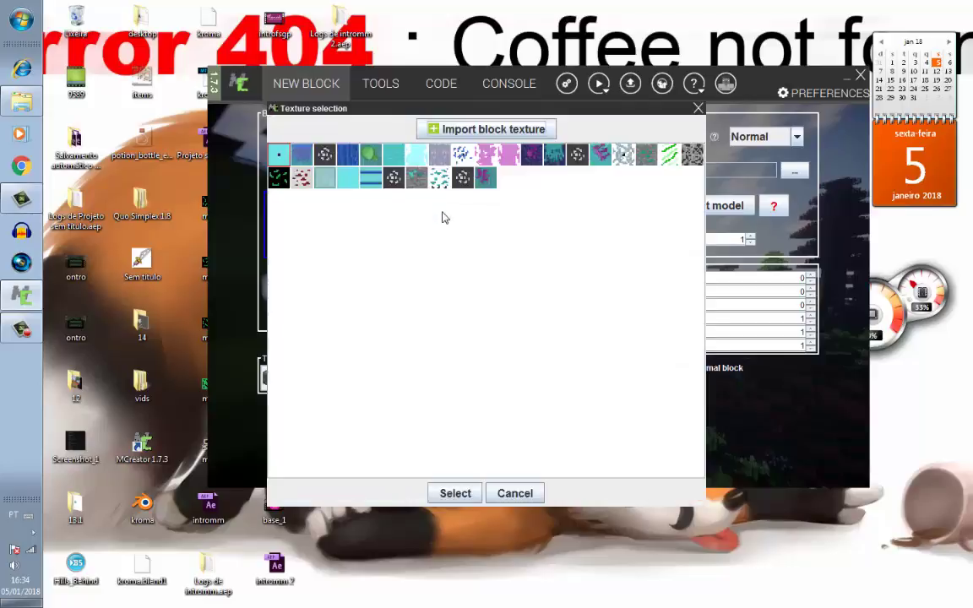
double_click(676, 159)
left_click(504, 218)
double_click(687, 161)
left_click(365, 155)
double_click(686, 160)
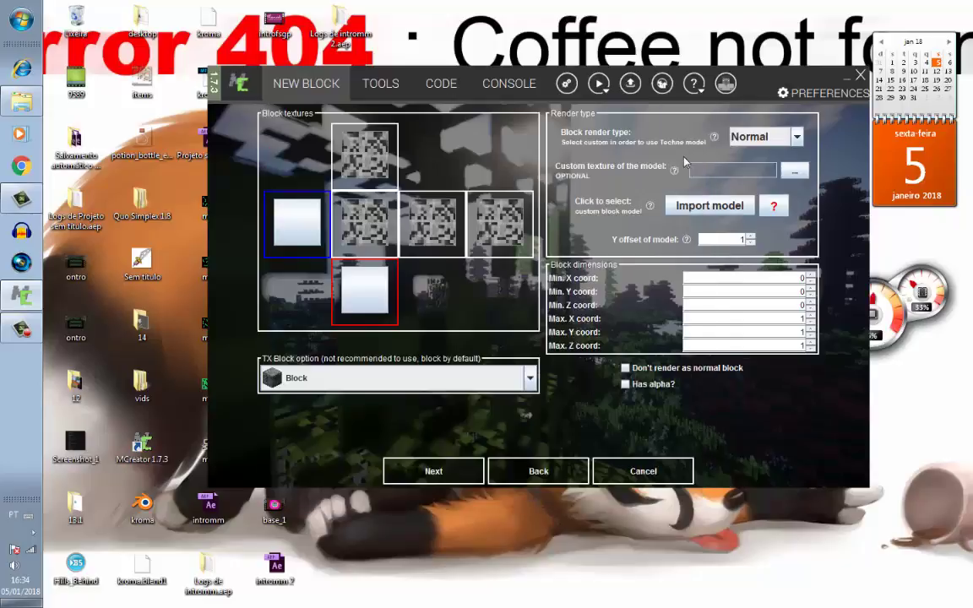
left_click(303, 218)
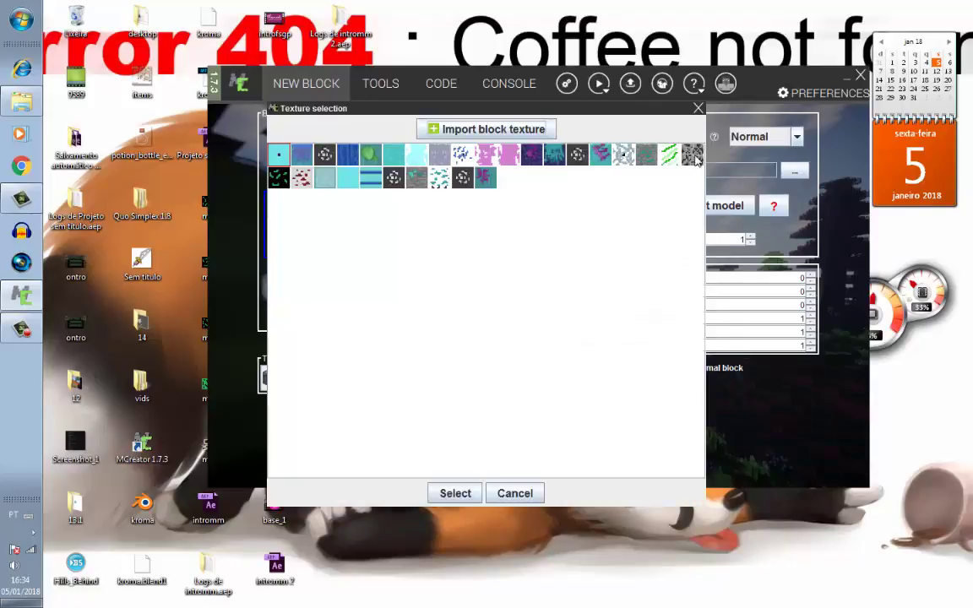
double_click(692, 157)
left_click(370, 263)
double_click(692, 157)
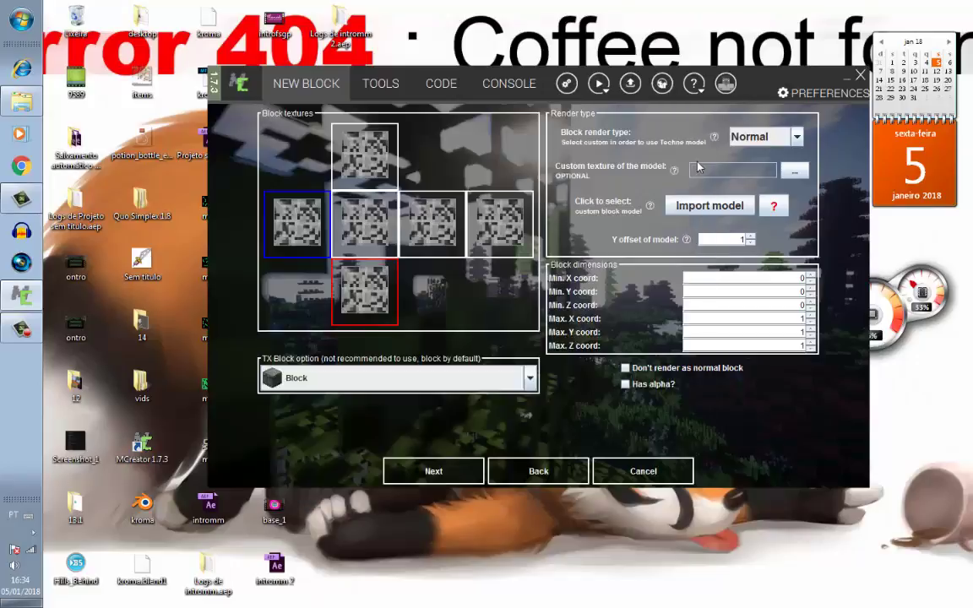
Step: Continue to the block's properties and set the harvest level to break to Custom with the value 9
left_click(454, 476)
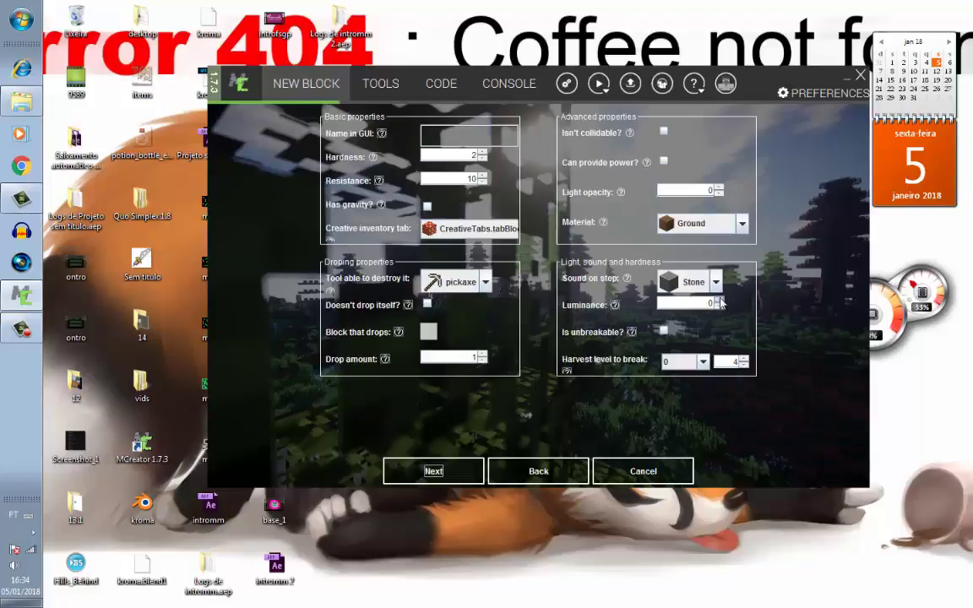
left_click(720, 306)
left_click(664, 333)
left_click(704, 362)
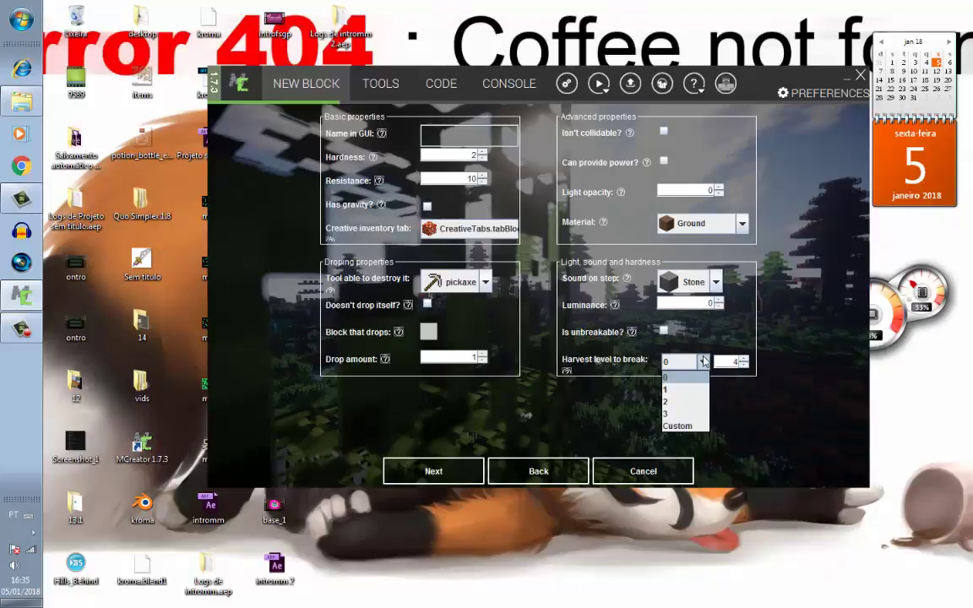
left_click(678, 426)
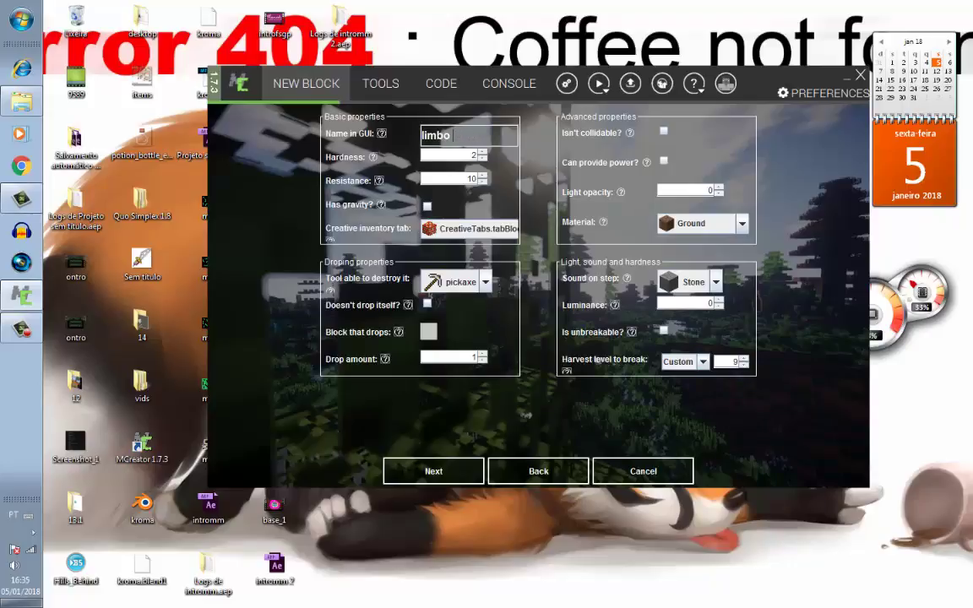
Step: Enter limbo dir as the block's name in GUI and adjust its hardness and resistance
type("dir")
left_click(481, 154)
left_click(480, 153)
left_click(480, 154)
left_click(481, 160)
left_click(483, 175)
Step: Continue to the particle settings, choose the townaura particle type and enable spawning particles around the block
left_click(444, 471)
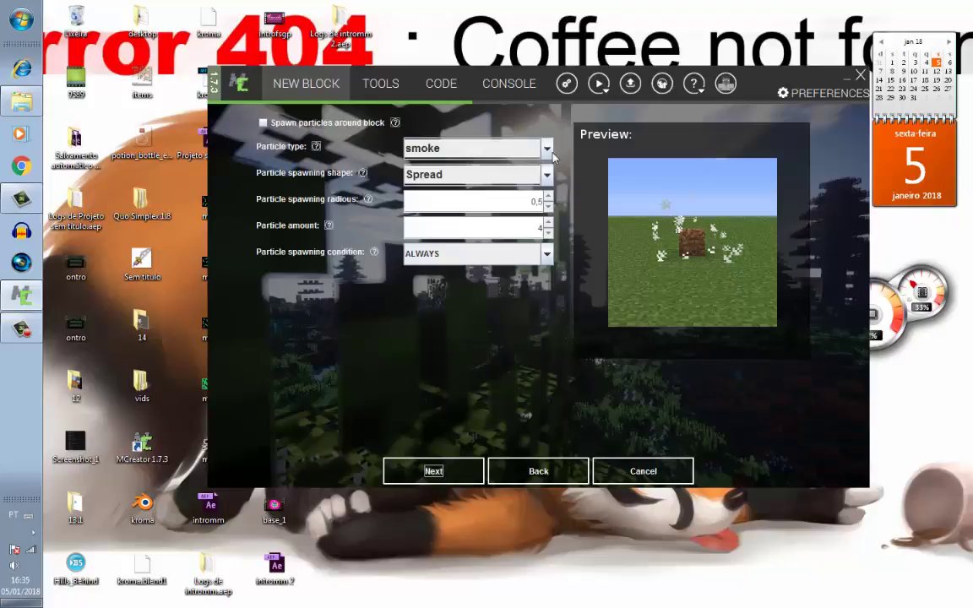
left_click(499, 145)
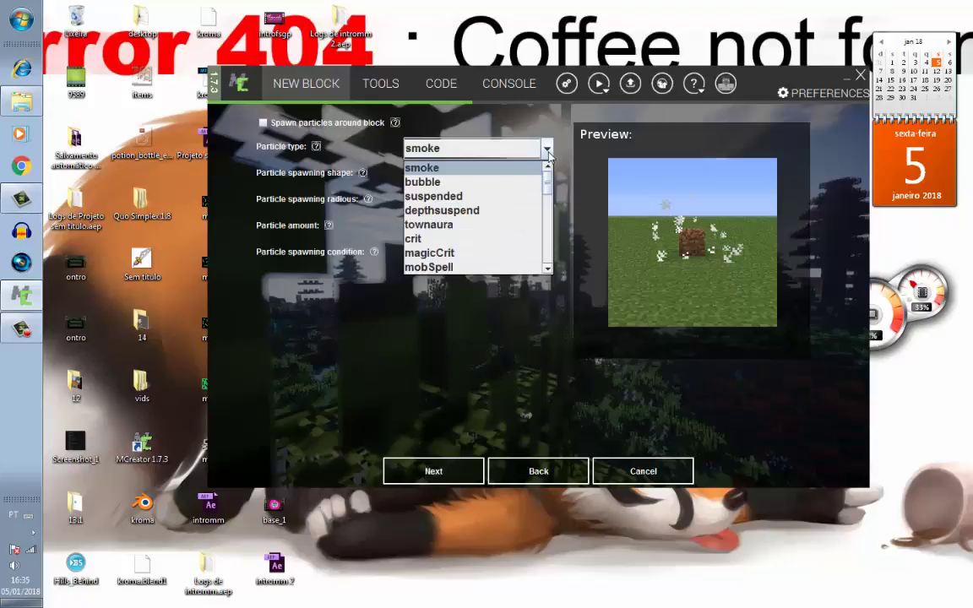
left_click(486, 225)
left_click(495, 174)
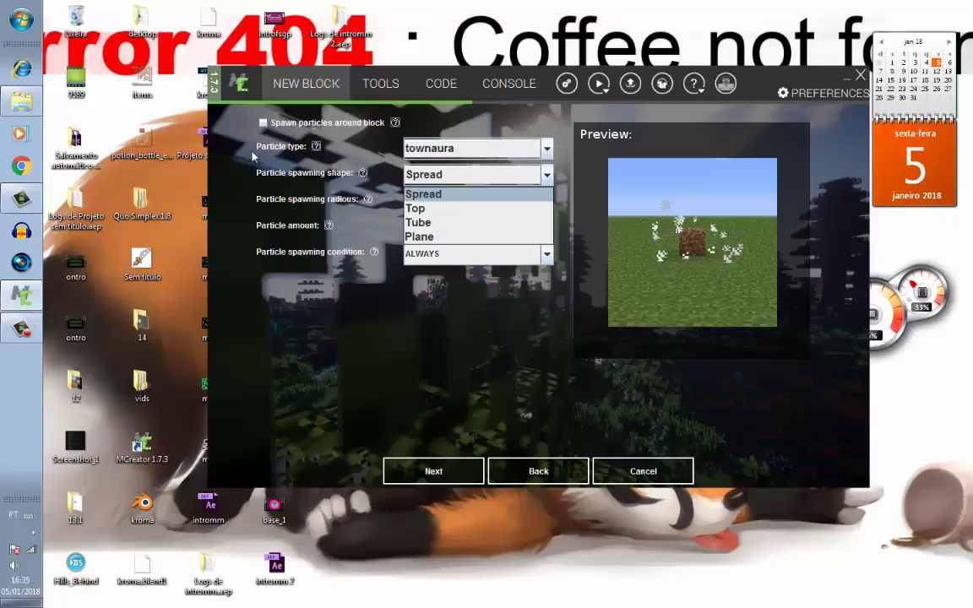
left_click(262, 122)
Step: Try the Top particle spawning shape, then set the shape to Plane
left_click(544, 175)
left_click(499, 209)
left_click(497, 170)
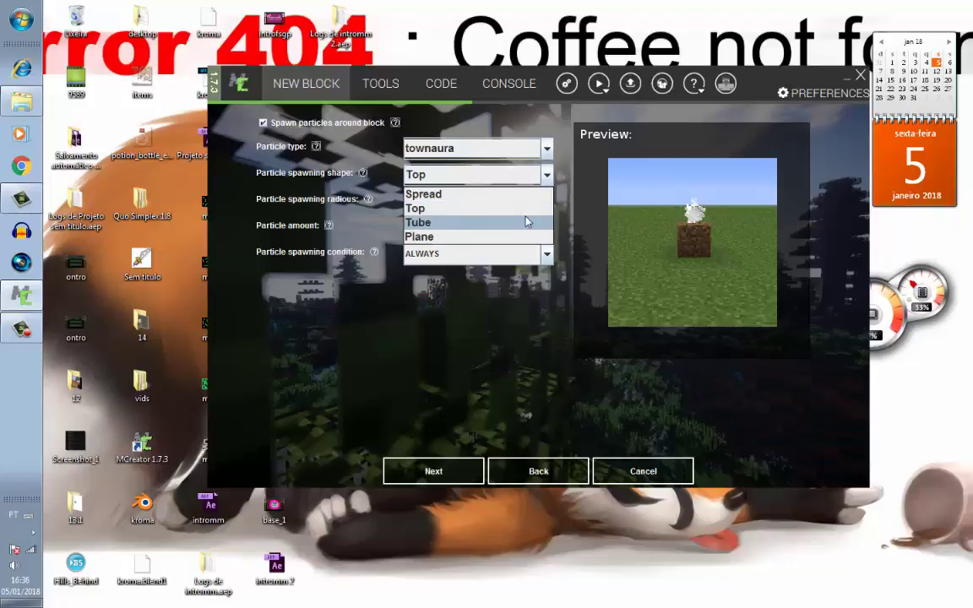
left_click(511, 237)
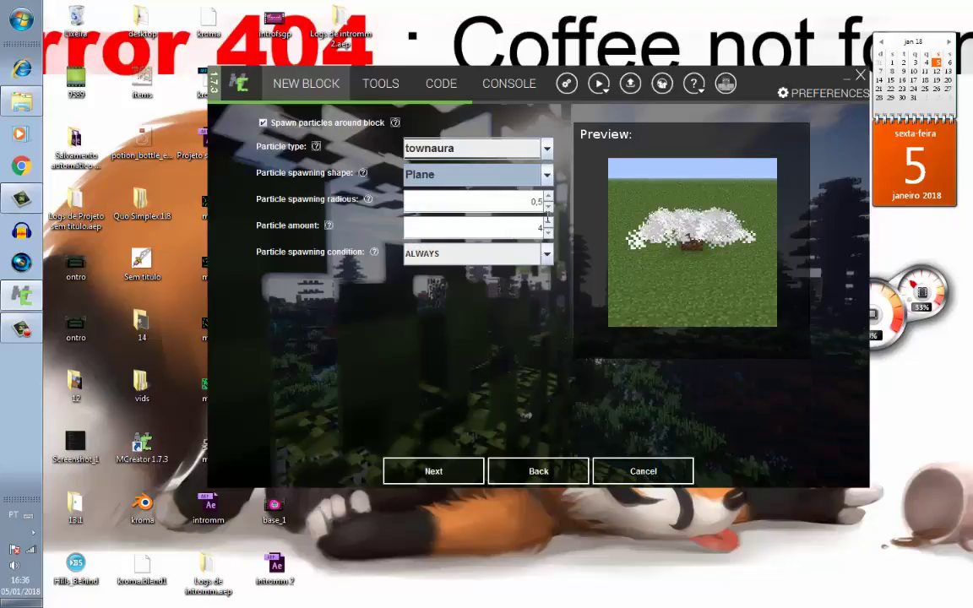
Step: Change the particle type to smoke and set the particle amount to 1
left_click(490, 147)
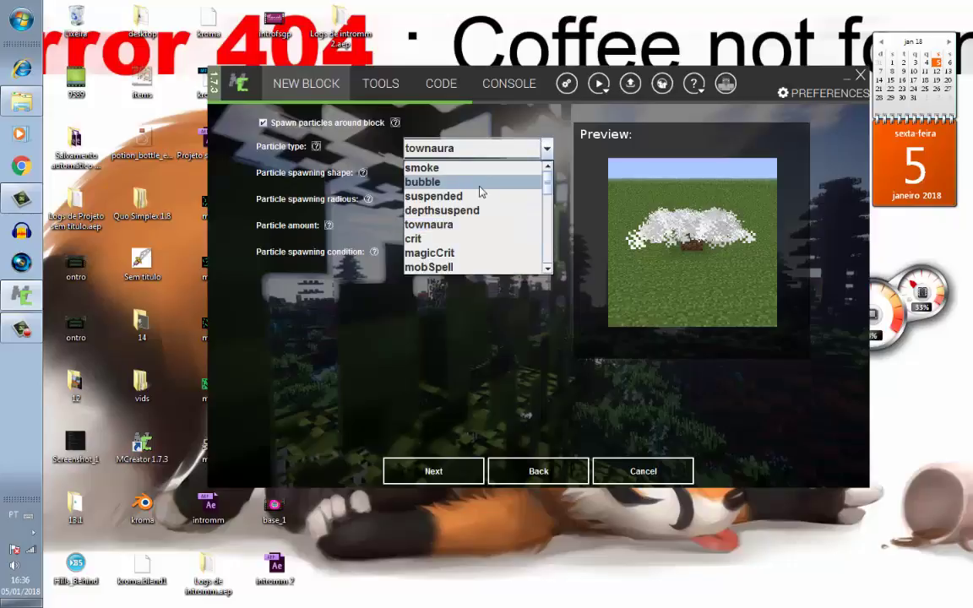
left_click(475, 171)
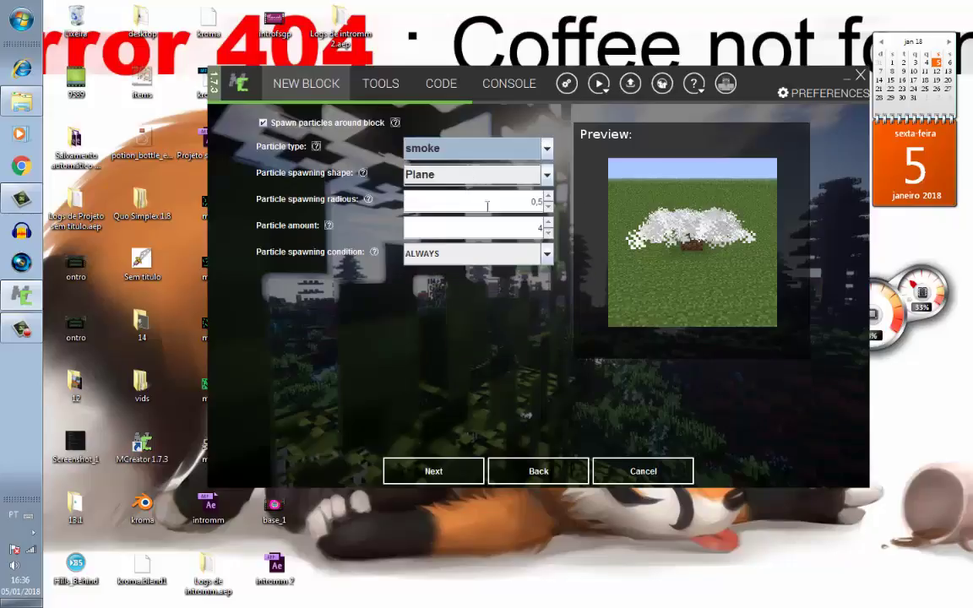
left_click(549, 232)
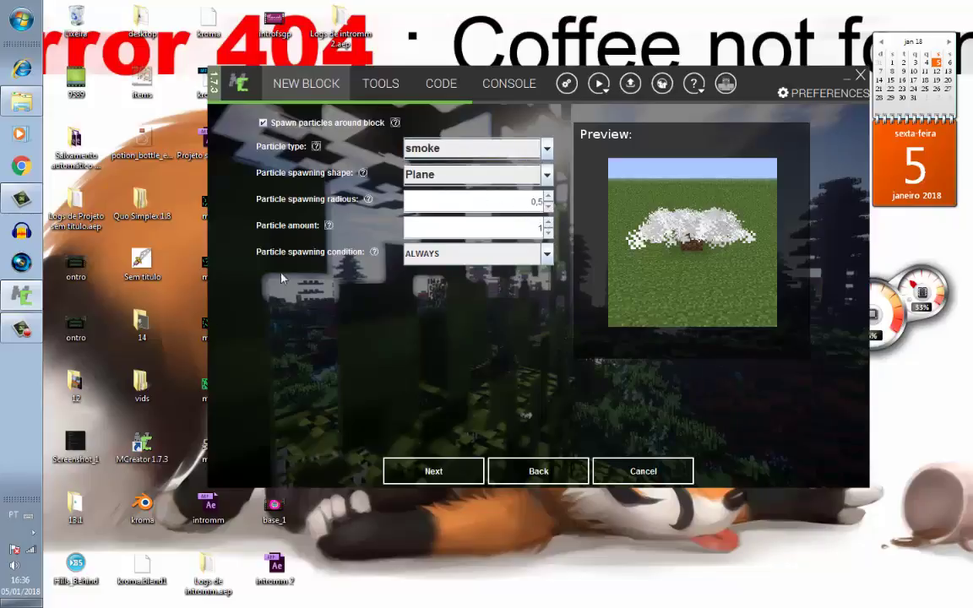
Step: Adjust the particle spawning radius and continue to the block's event settings
left_click(547, 201)
left_click(547, 211)
left_click(547, 210)
left_click(548, 211)
left_click(460, 469)
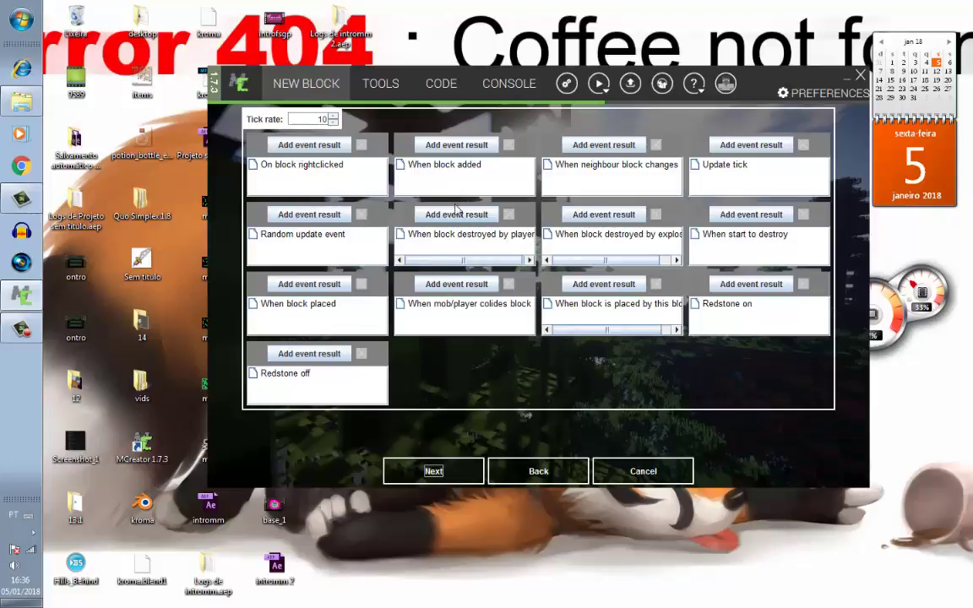
Step: Add a Strike lightning result in all cases to the When neighbour block changes event
left_click(577, 147)
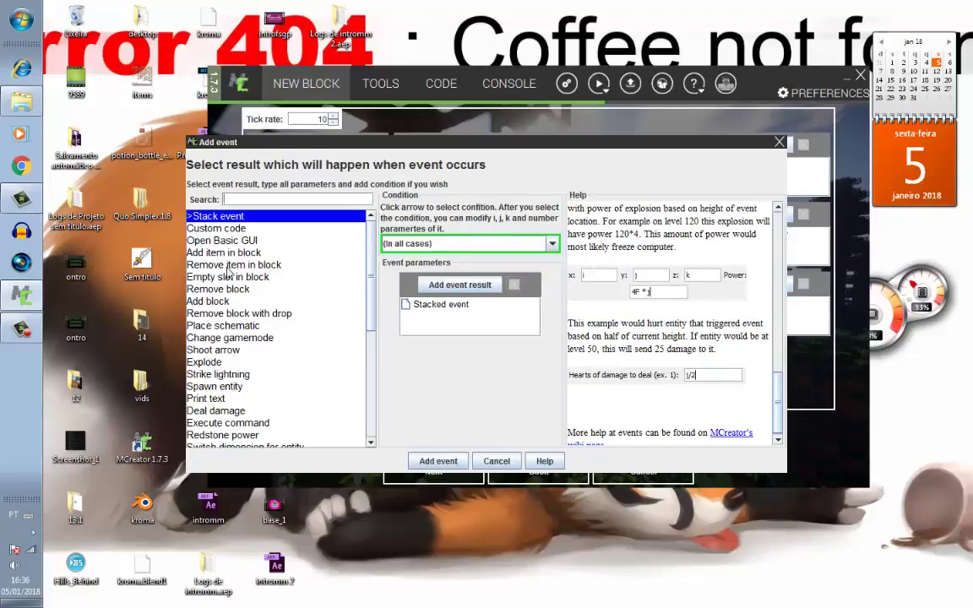
left_click(245, 289)
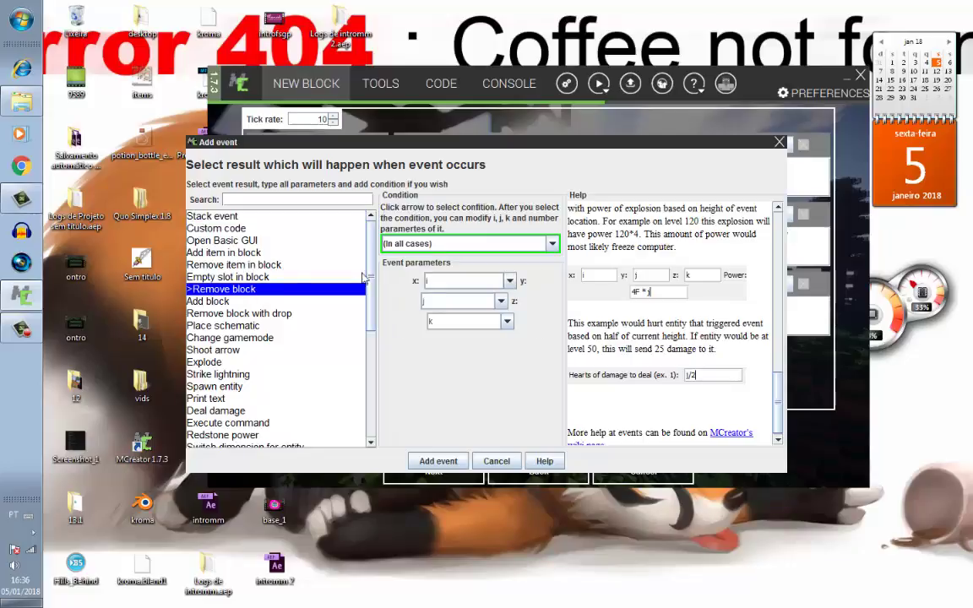
left_click(552, 243)
left_click(549, 258)
left_click(229, 275)
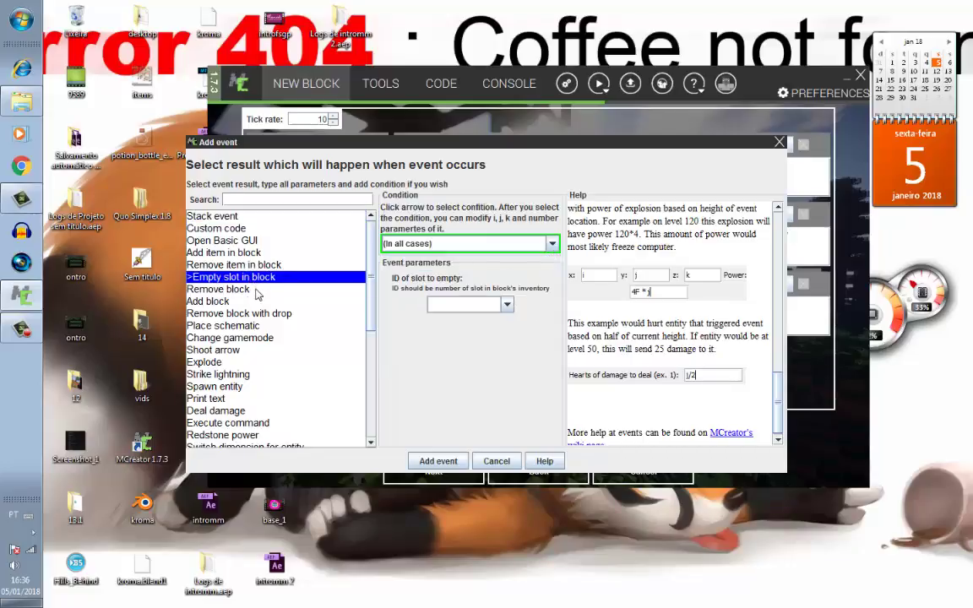
left_click(270, 314)
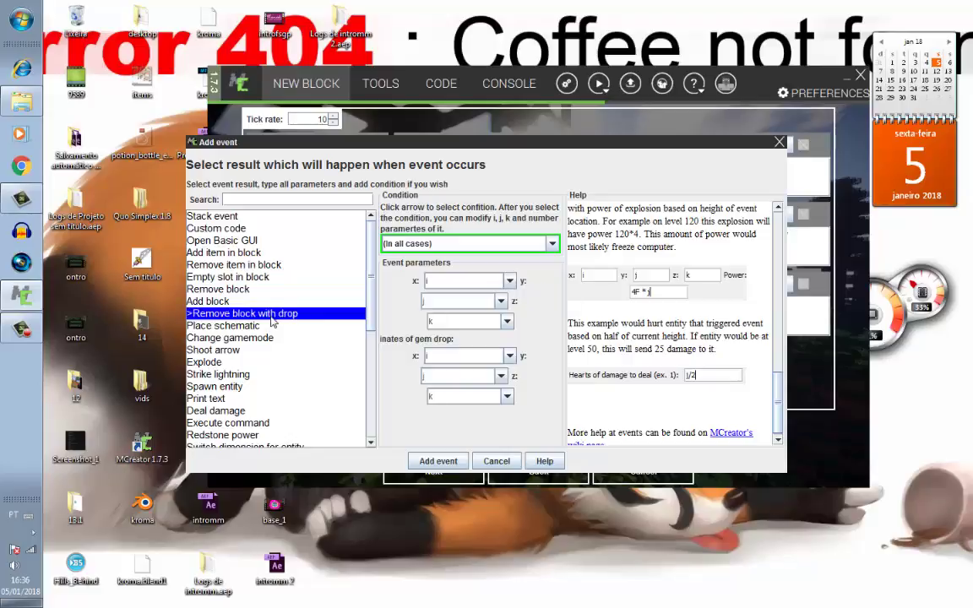
left_click(268, 327)
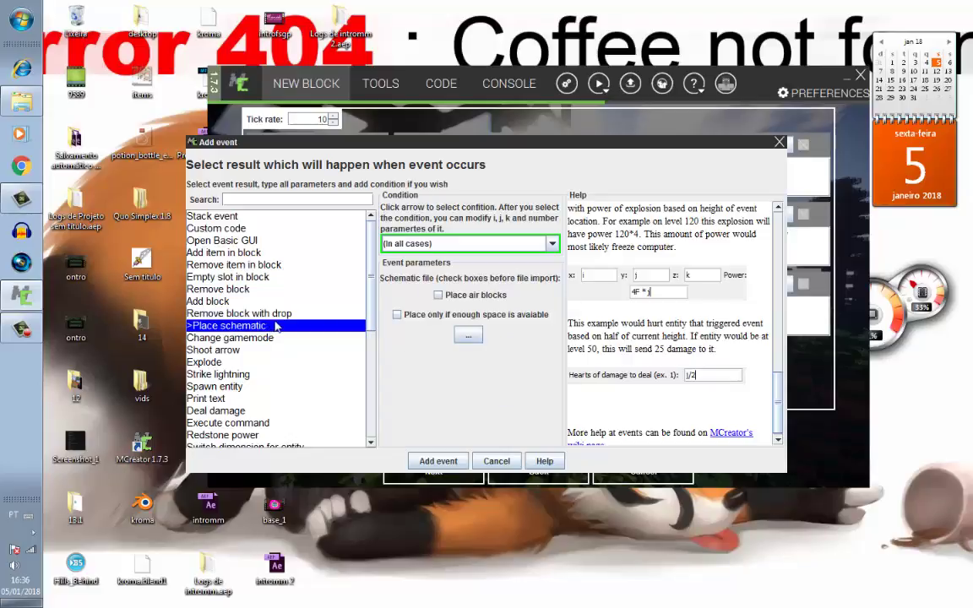
left_click(275, 338)
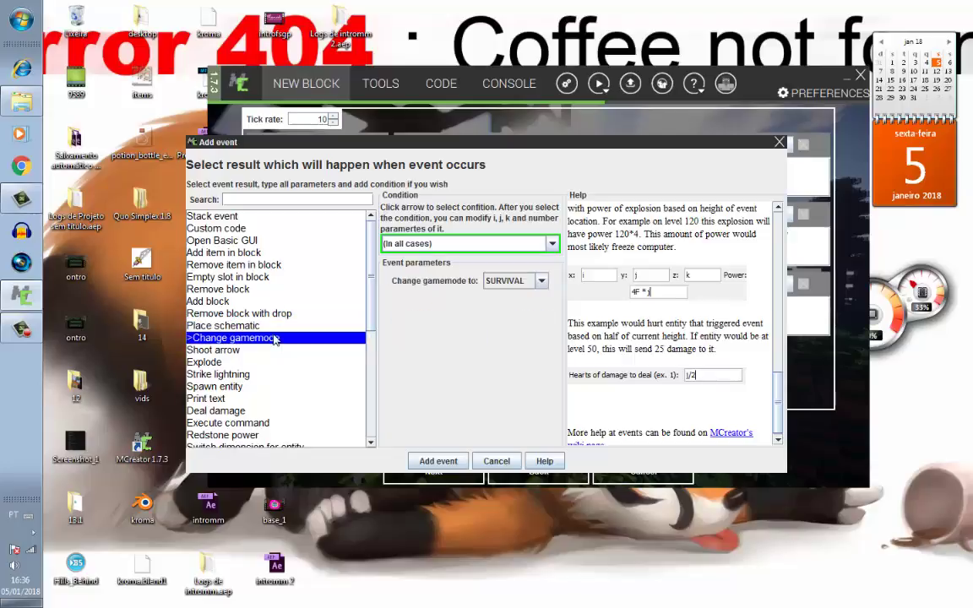
left_click(259, 351)
left_click(247, 363)
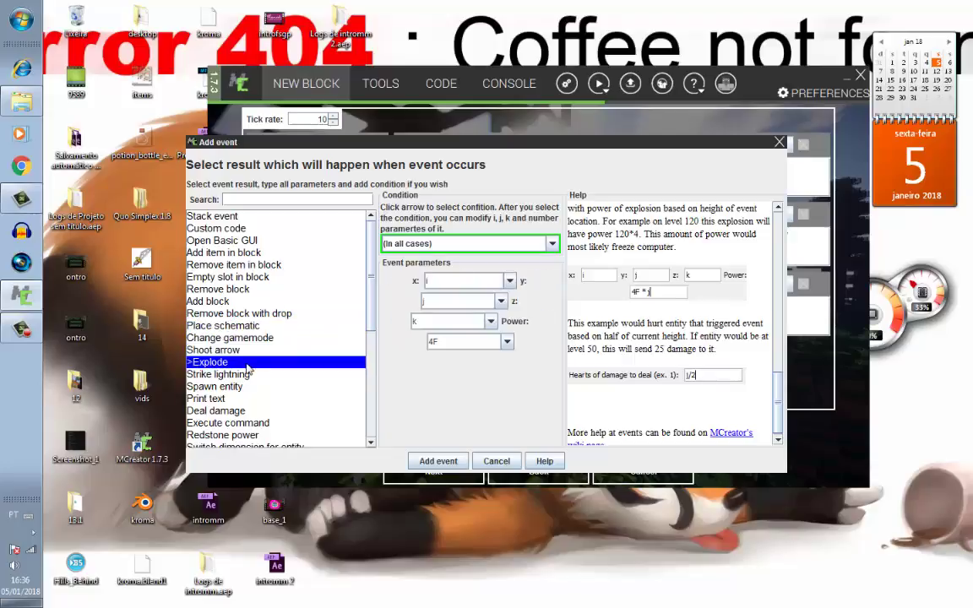
left_click(250, 374)
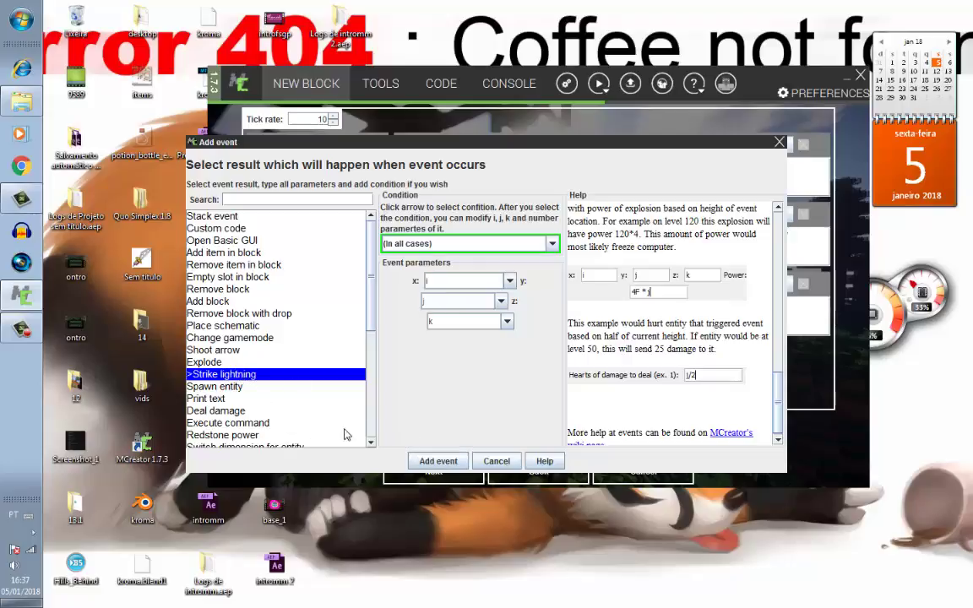
left_click(415, 461)
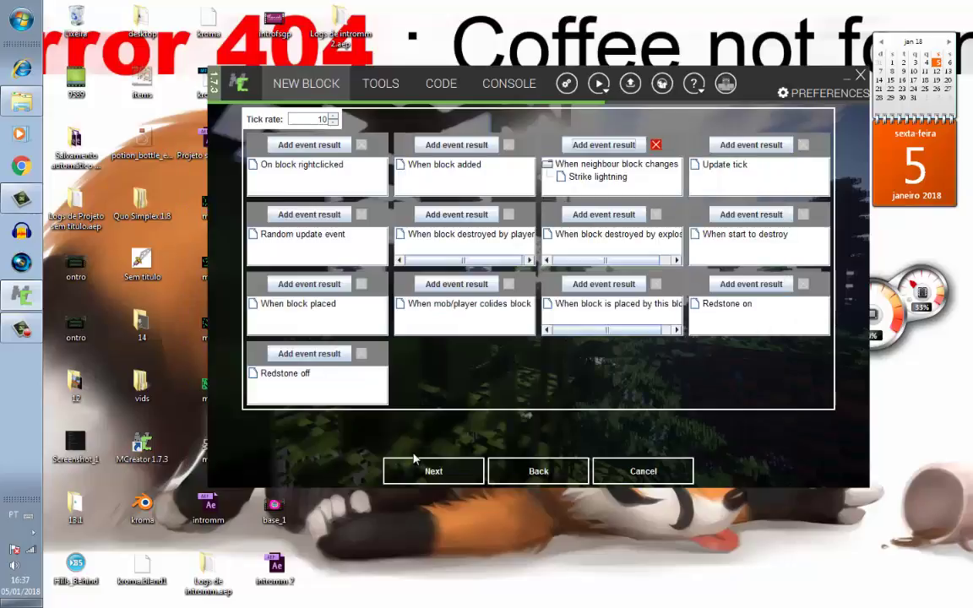
Step: Keep the default inventory, recipe and world generation settings and finish creating the block
left_click(455, 474)
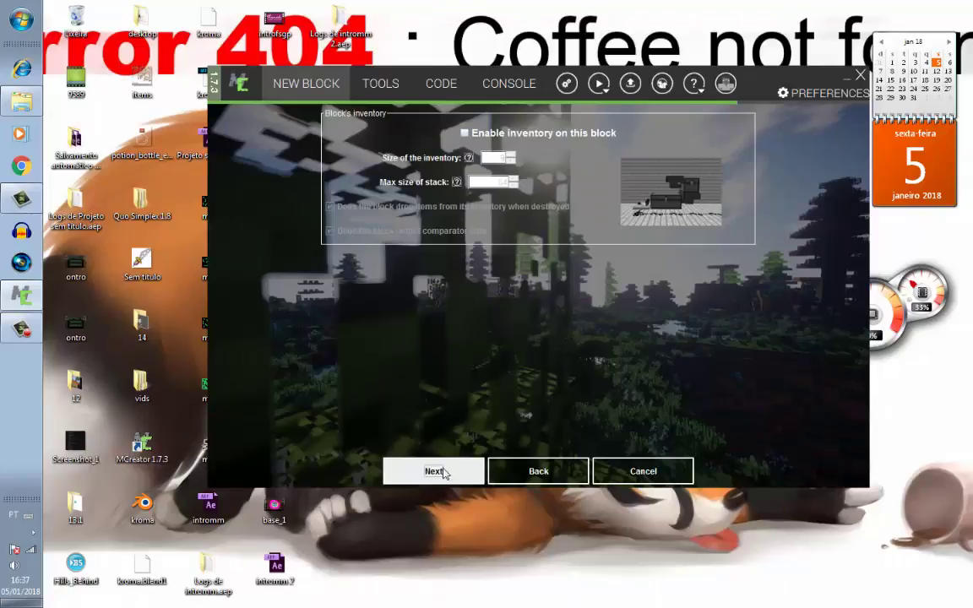
left_click(448, 474)
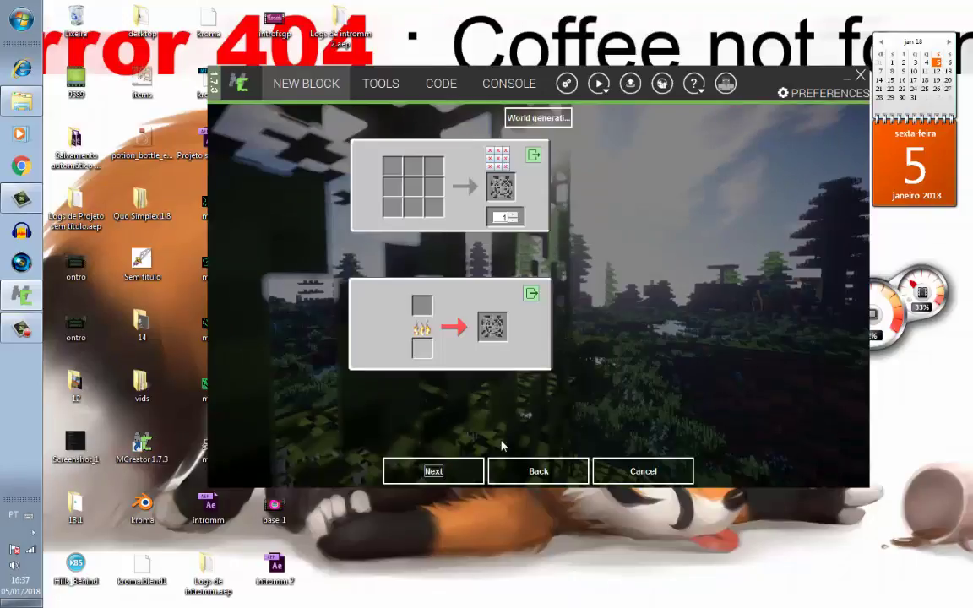
left_click(454, 475)
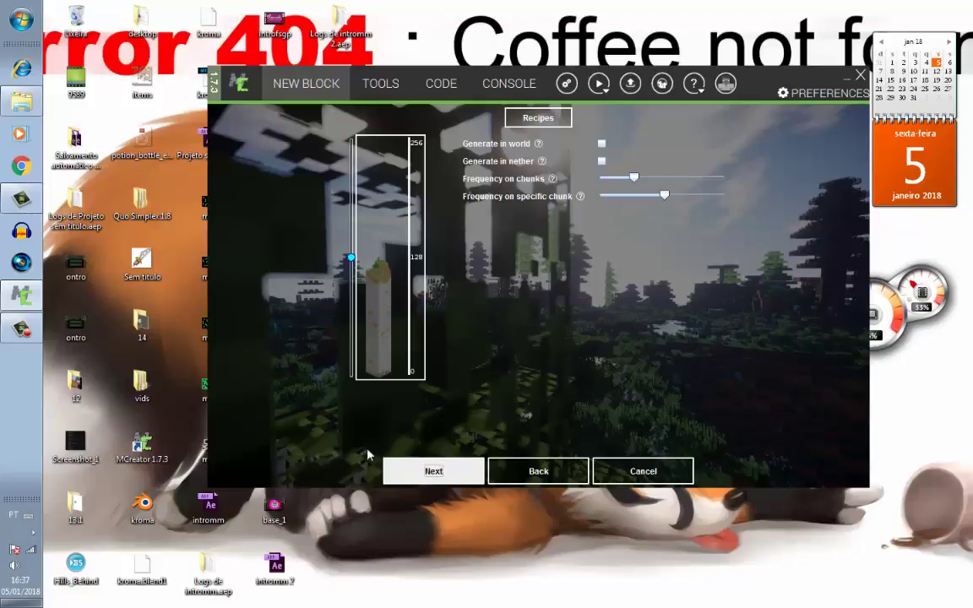
left_click(453, 470)
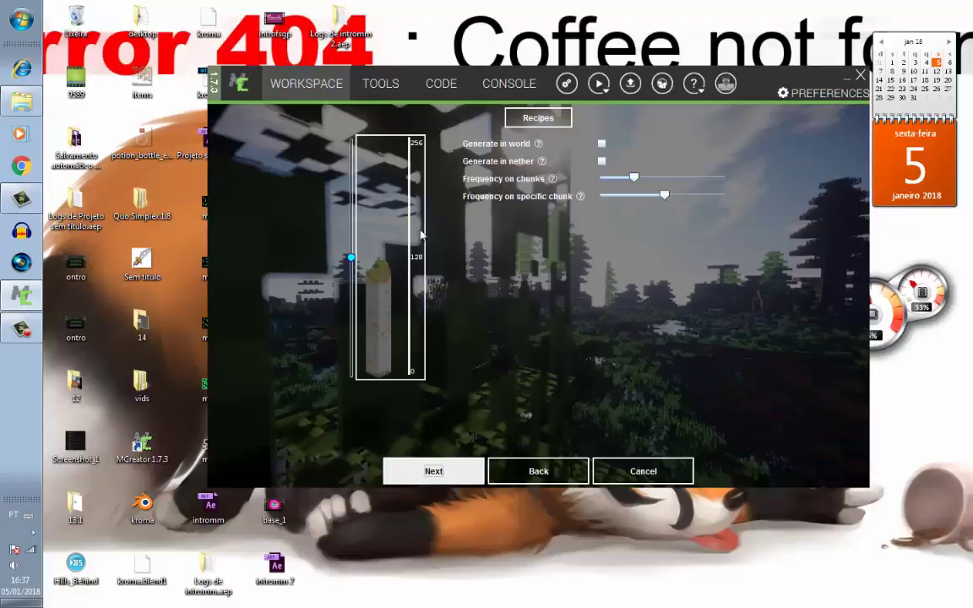
left_click(701, 378)
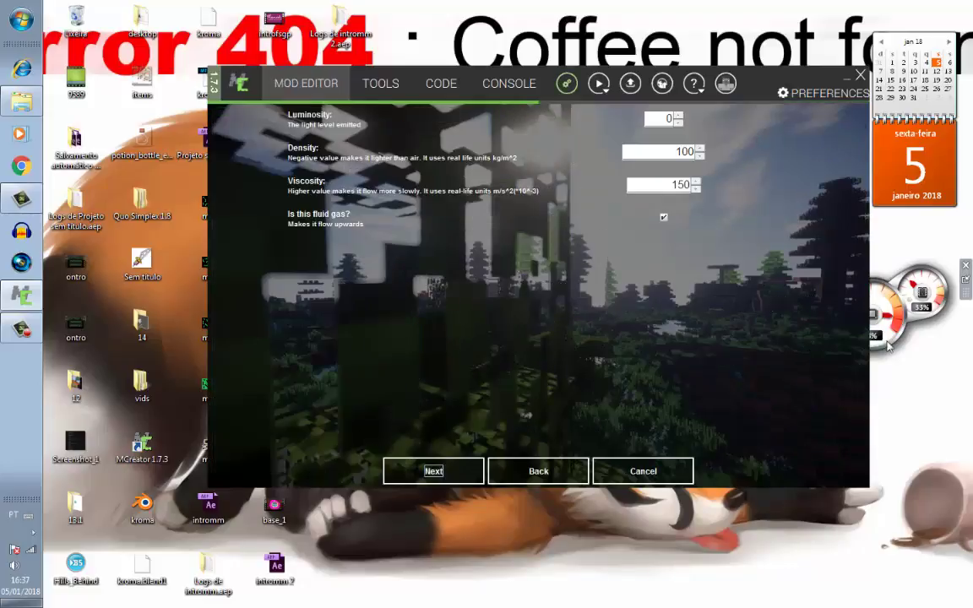
left_click(600, 472)
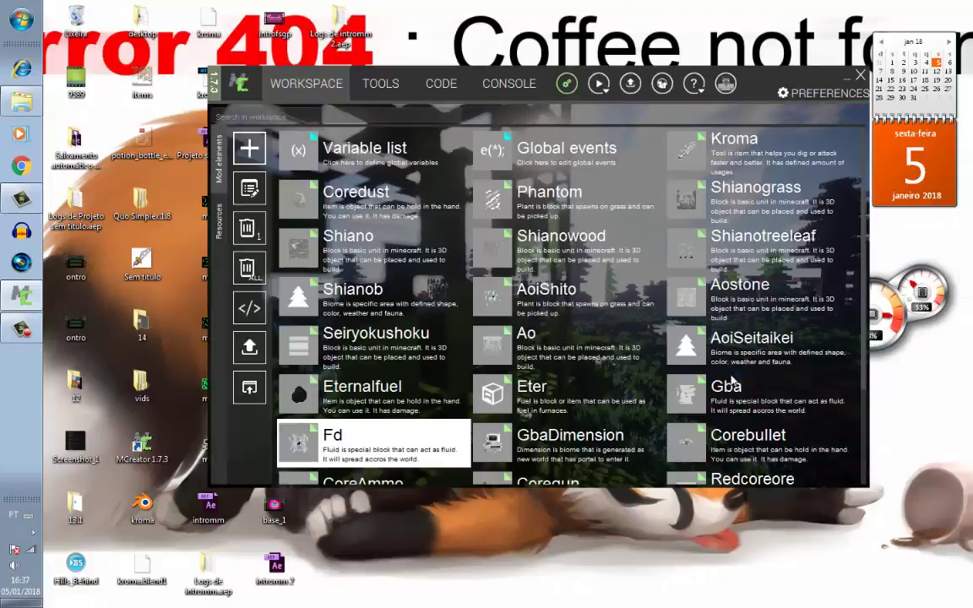
scroll(760, 370, "down", 3)
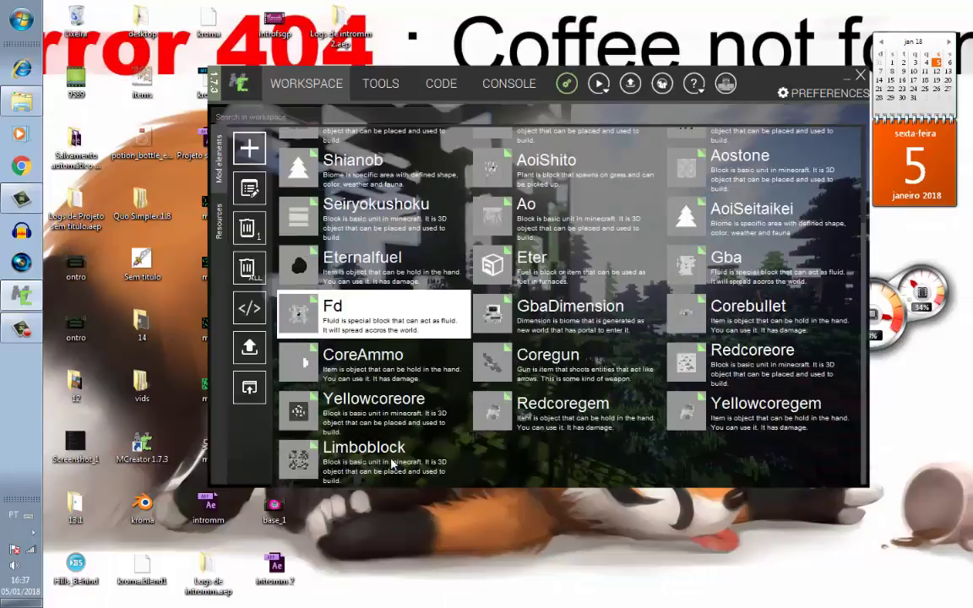
Step: Start a new item/block texture and cover layer 2 with the solid OREBI... image coloured dark grey
left_click(433, 88)
left_click(379, 83)
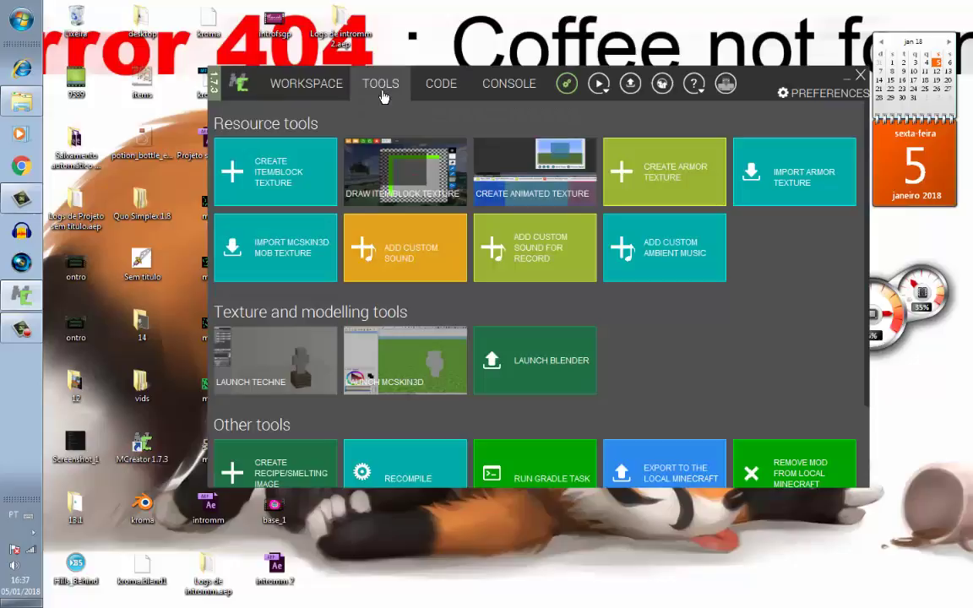
left_click(277, 188)
left_click(382, 372)
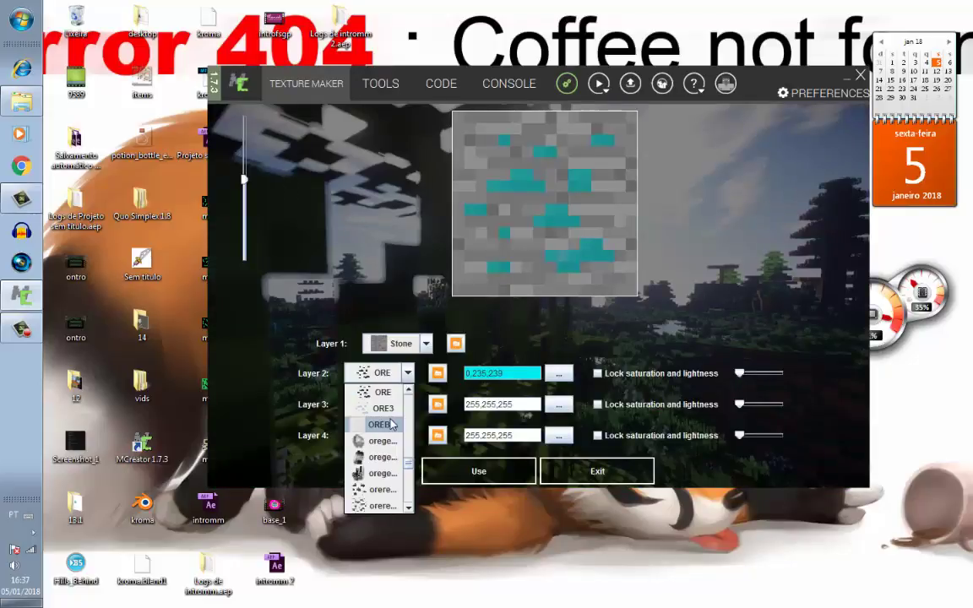
left_click(392, 424)
left_click(559, 373)
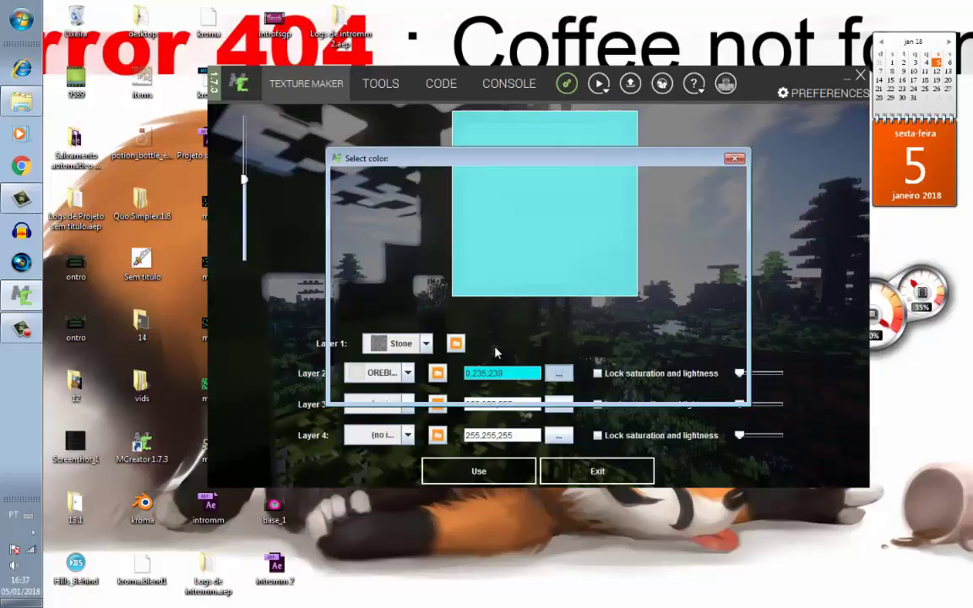
left_click(403, 272)
left_click(478, 390)
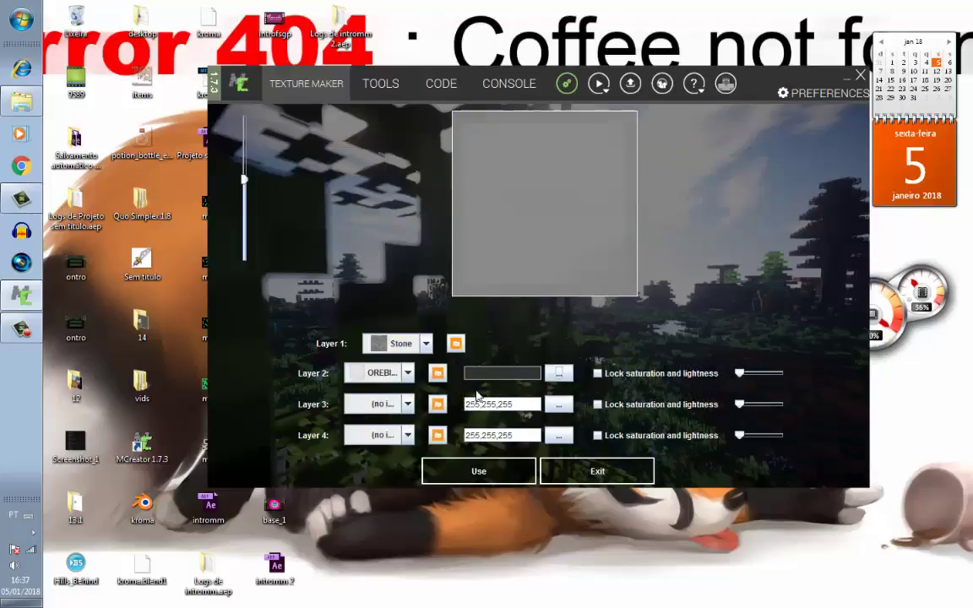
Step: Add the cobbl... cobblestone pattern as layer 3 of the texture and colour it dark brown
left_click(380, 404)
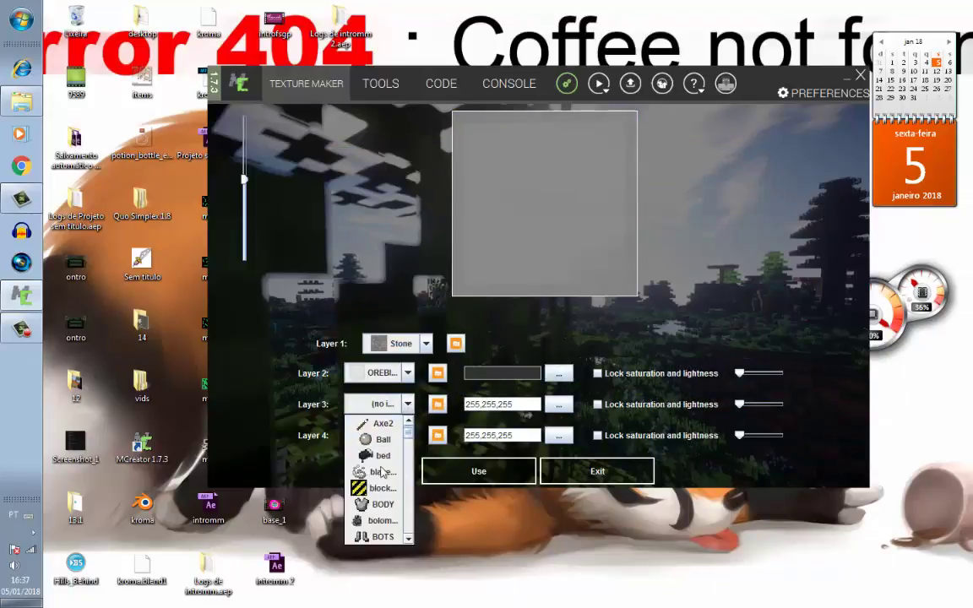
scroll(382, 471, "down", 8)
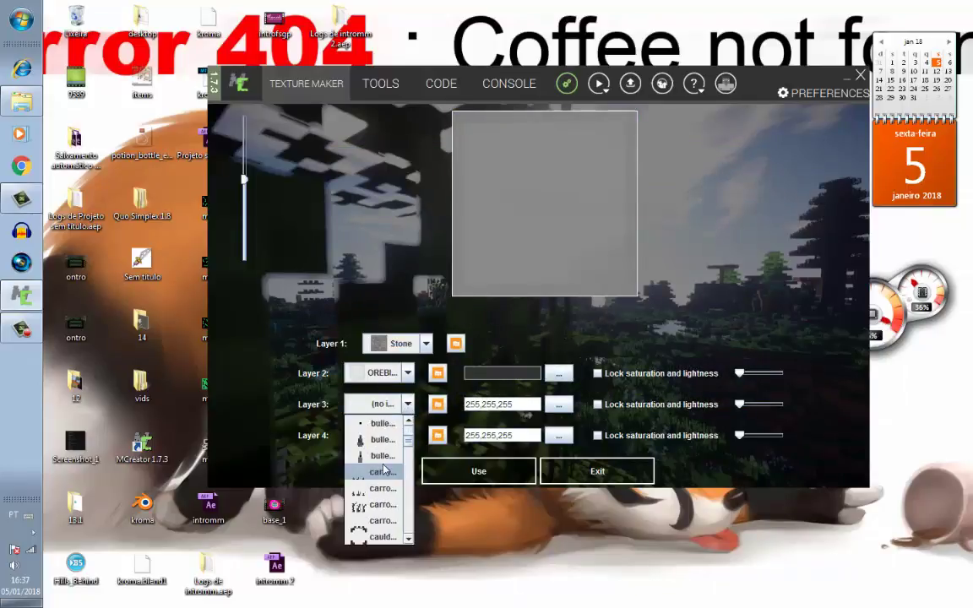
left_click(383, 472)
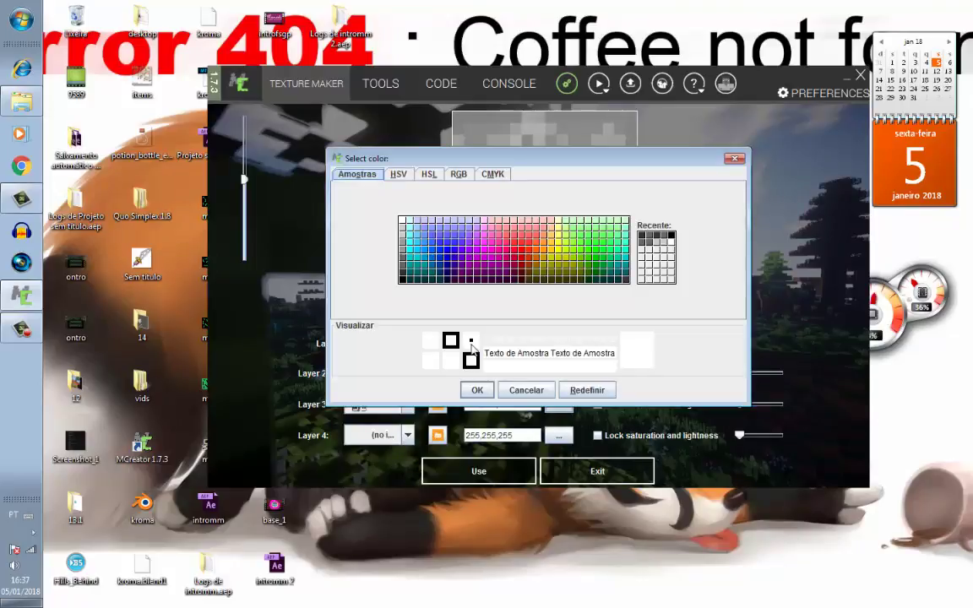
left_click(412, 276)
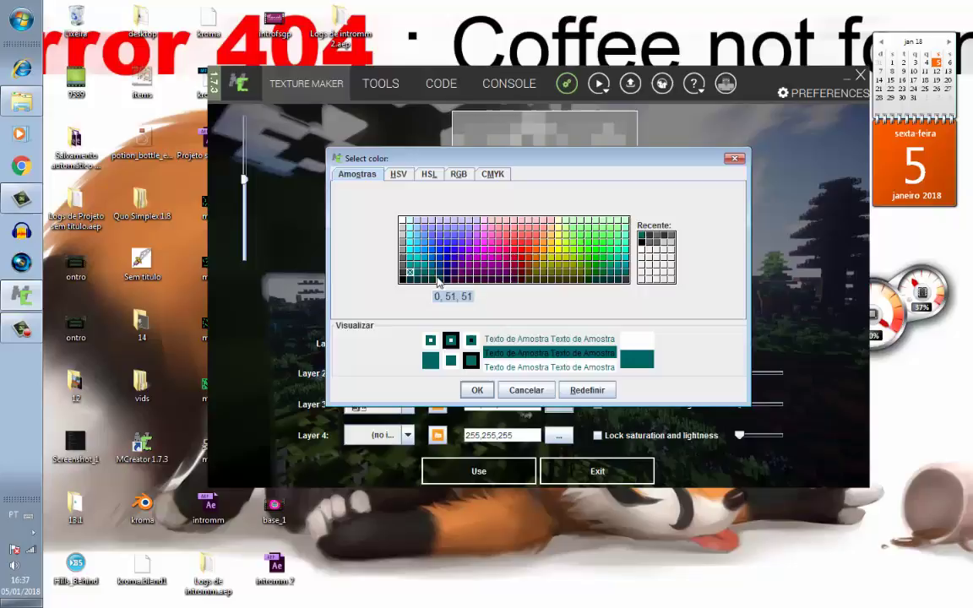
left_click(522, 272)
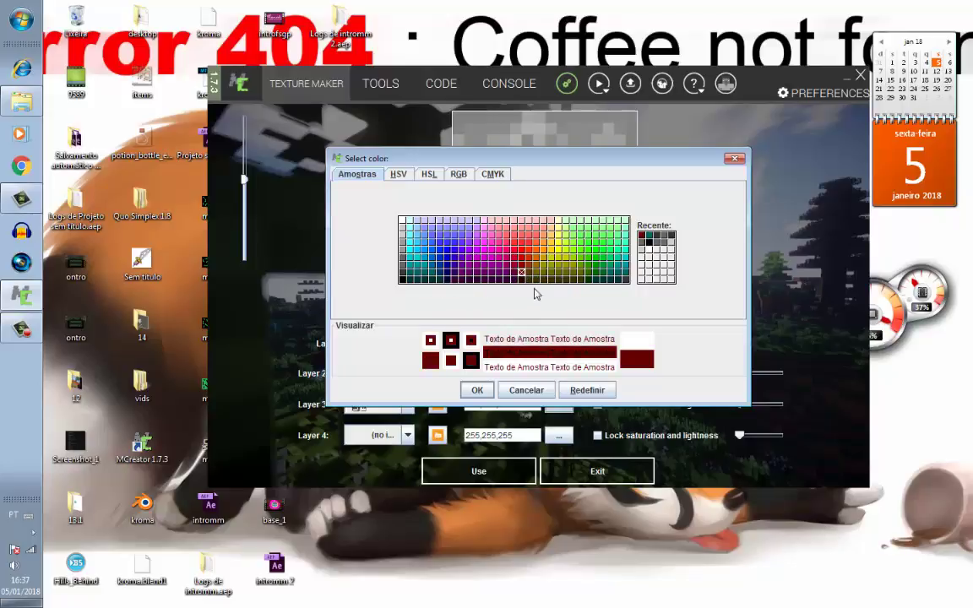
left_click(529, 274)
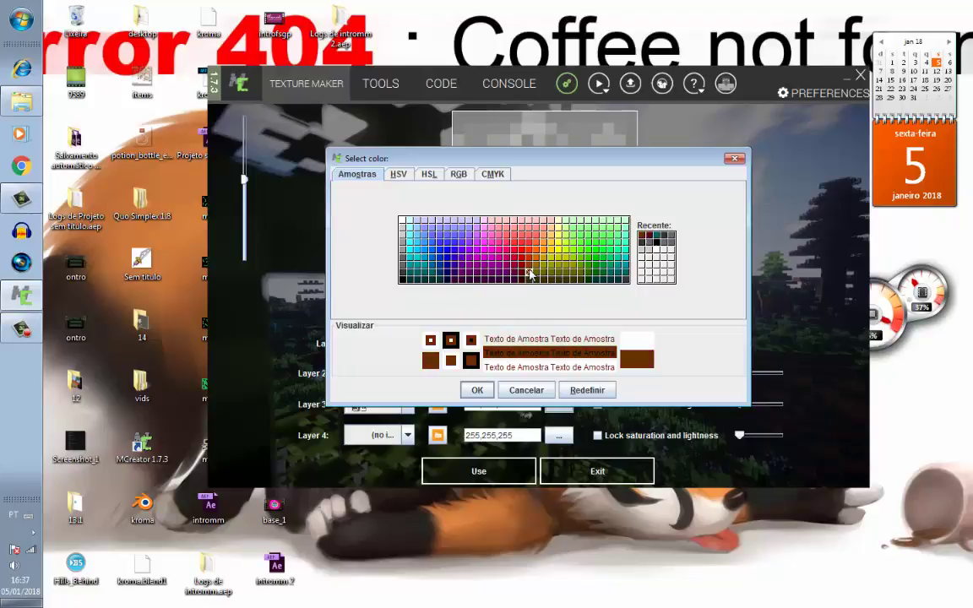
left_click(477, 389)
Step: Lighten the layer 3 cobblestone pattern to the golden yellow colour 204,153,0
left_click(546, 405)
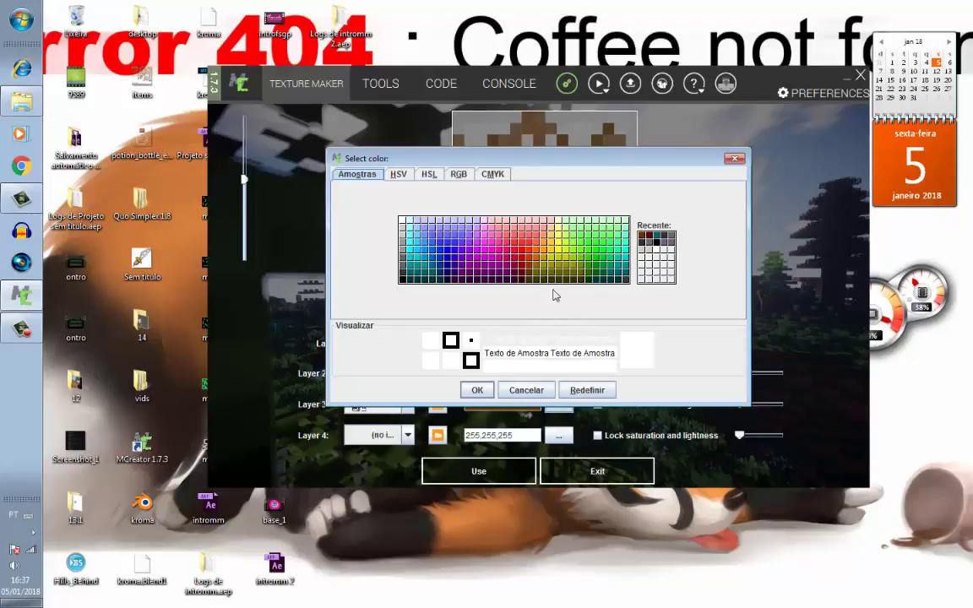
left_click(478, 389)
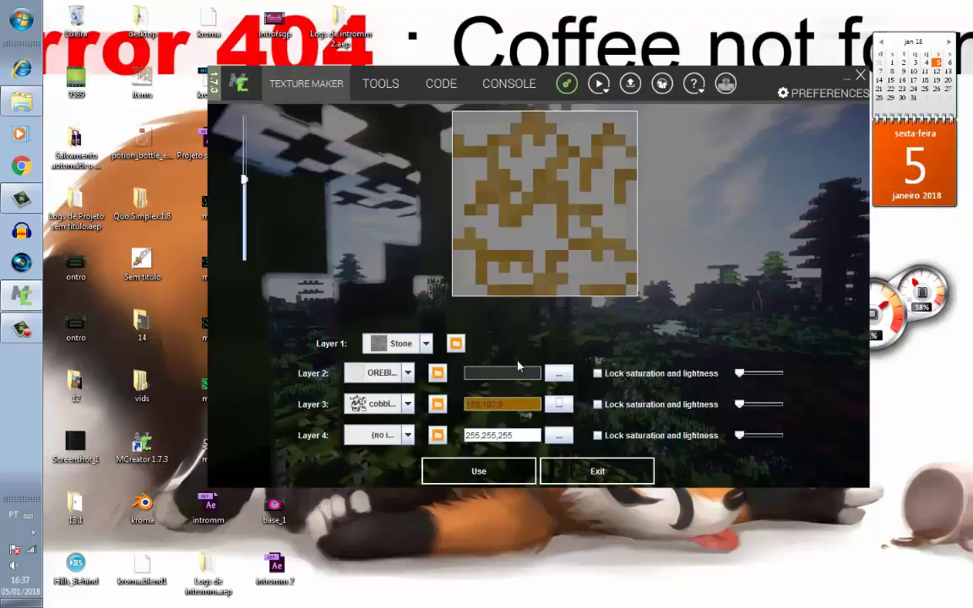
left_click(559, 372)
left_click(517, 269)
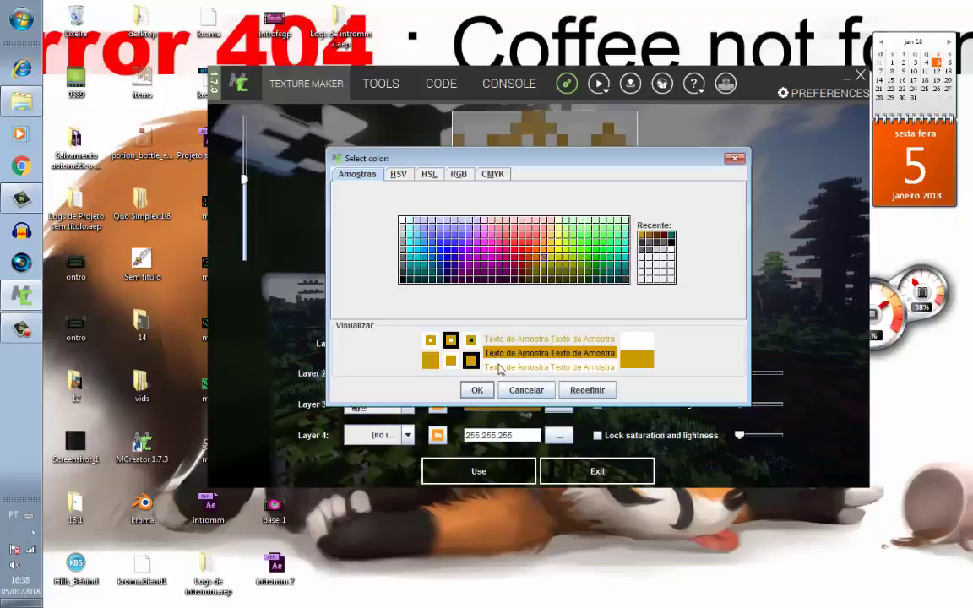
left_click(487, 390)
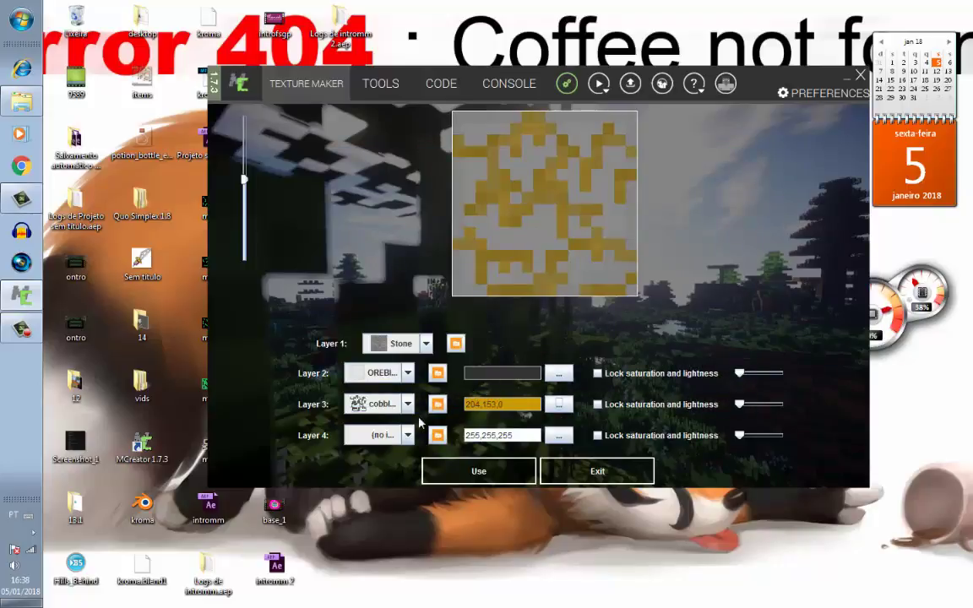
Step: Add the cobbl... cobblestone pattern as layer 4 of the texture and set that layer's slider to about halfway
left_click(381, 404)
left_click(382, 404)
left_click(380, 436)
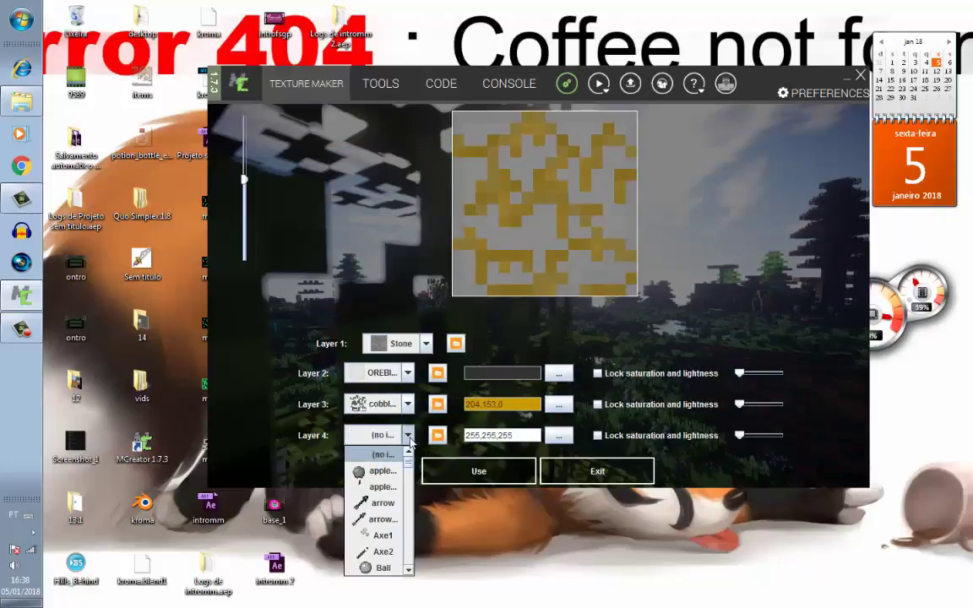
scroll(380, 507, "down", 8)
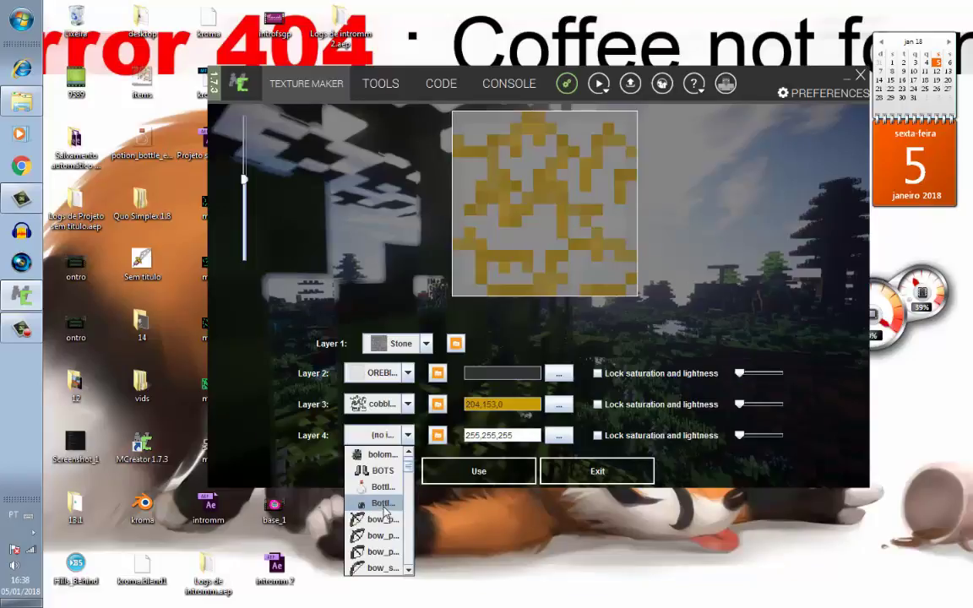
scroll(384, 495, "down", 2)
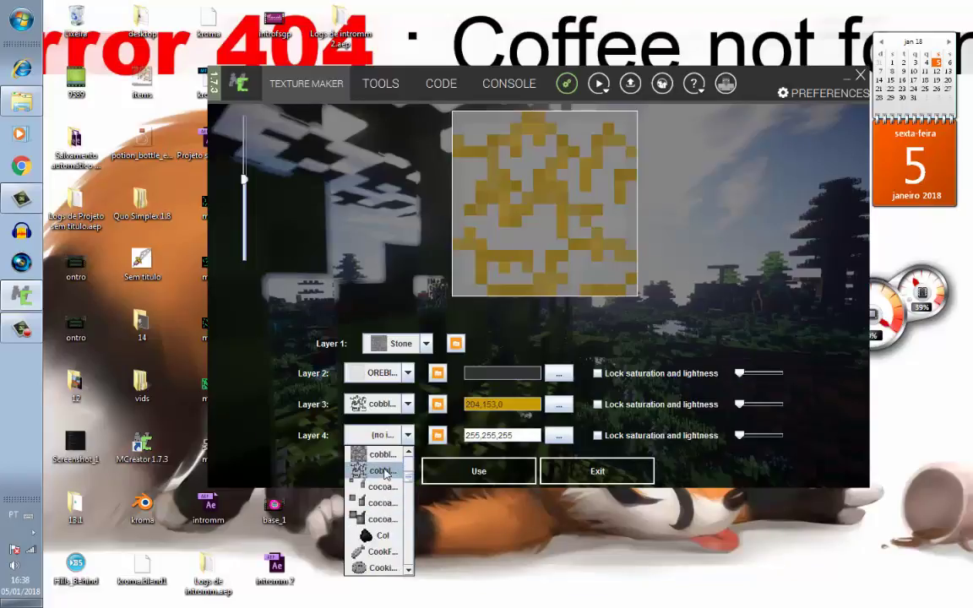
left_click(374, 469)
left_click_drag(740, 436, 763, 429)
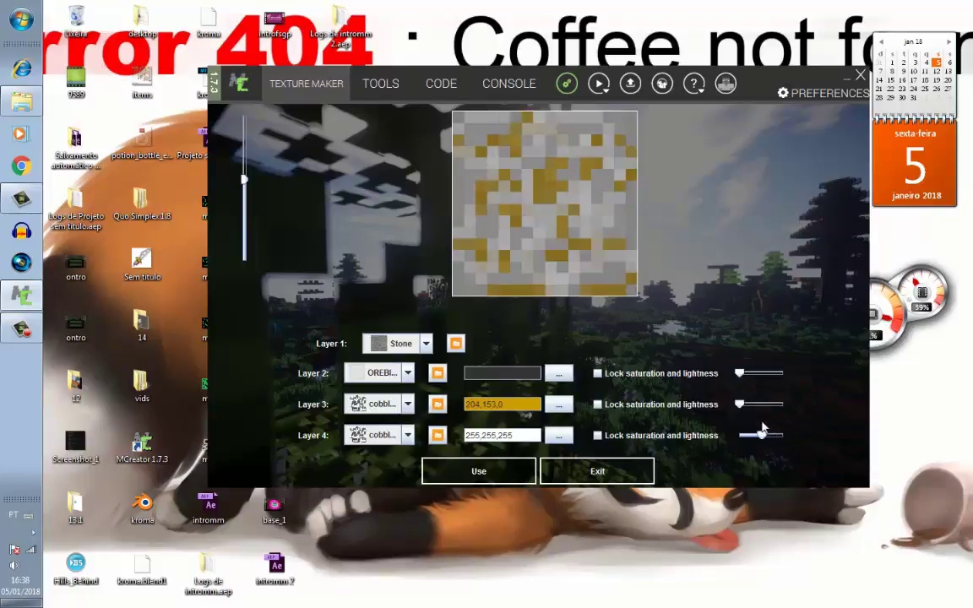
Step: Colour the layer 4 cobblestone pattern dark red
left_click(559, 435)
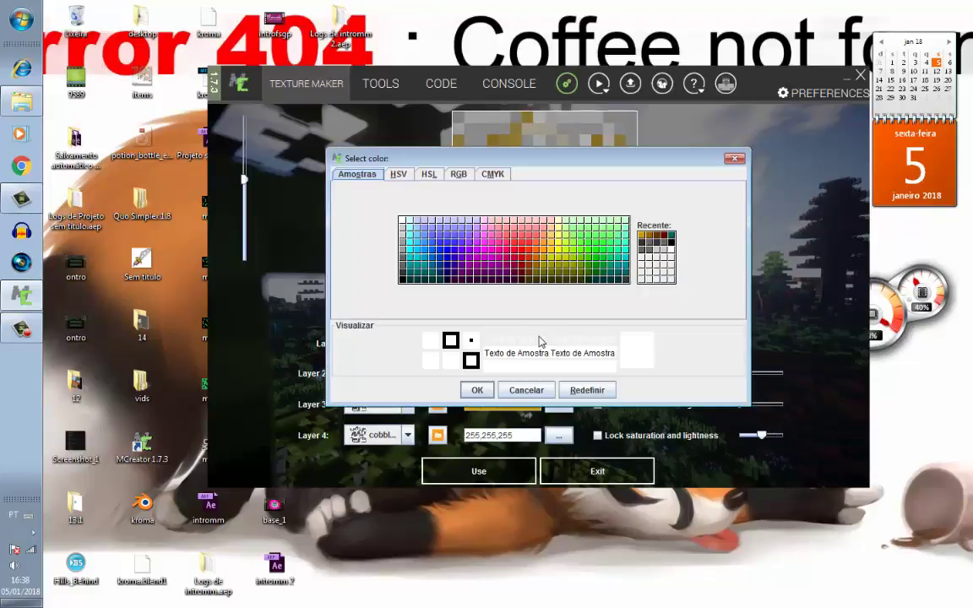
left_click(522, 275)
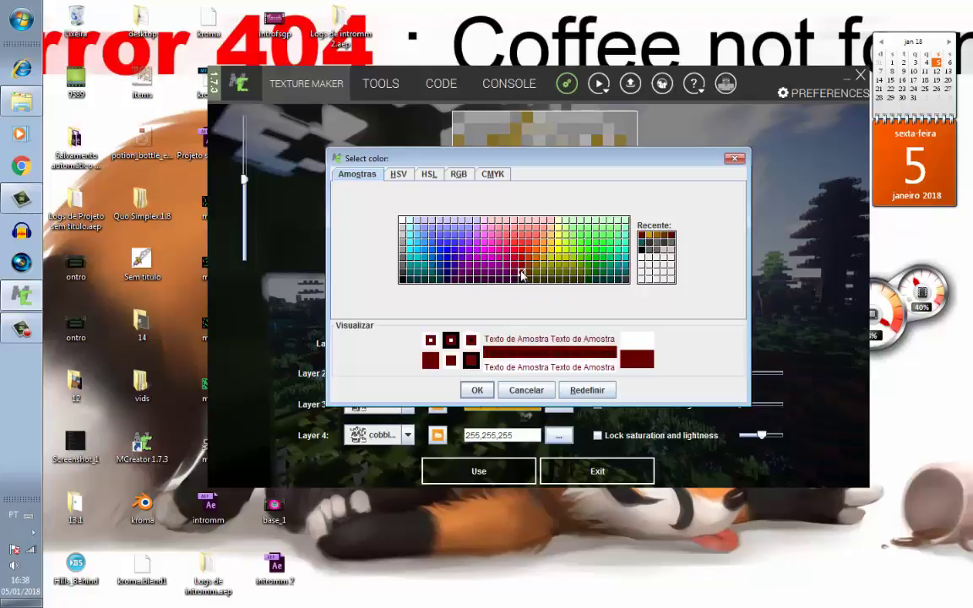
left_click(478, 389)
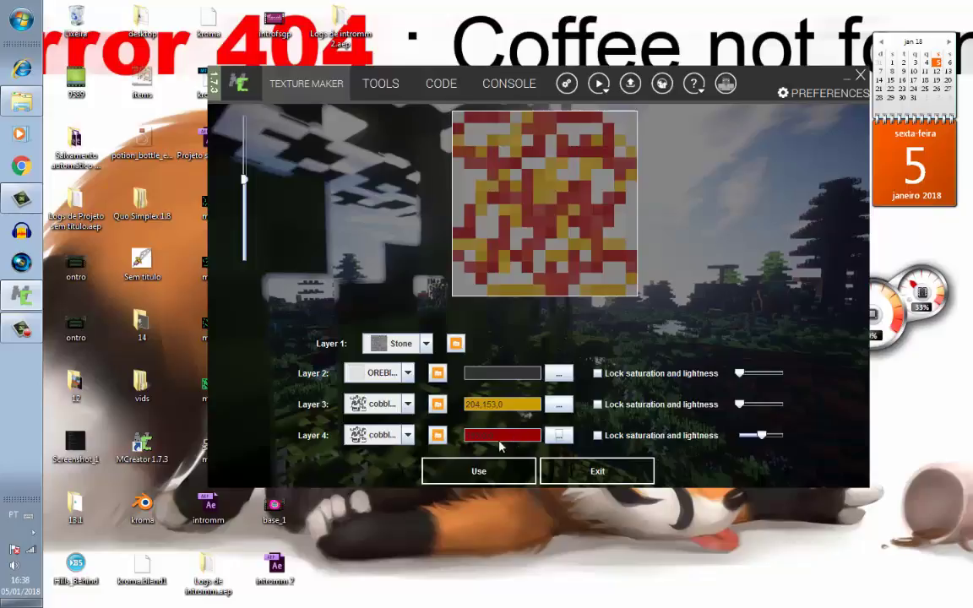
Step: Replace the layer 2 image with the speckled quart... pattern
left_click(408, 373)
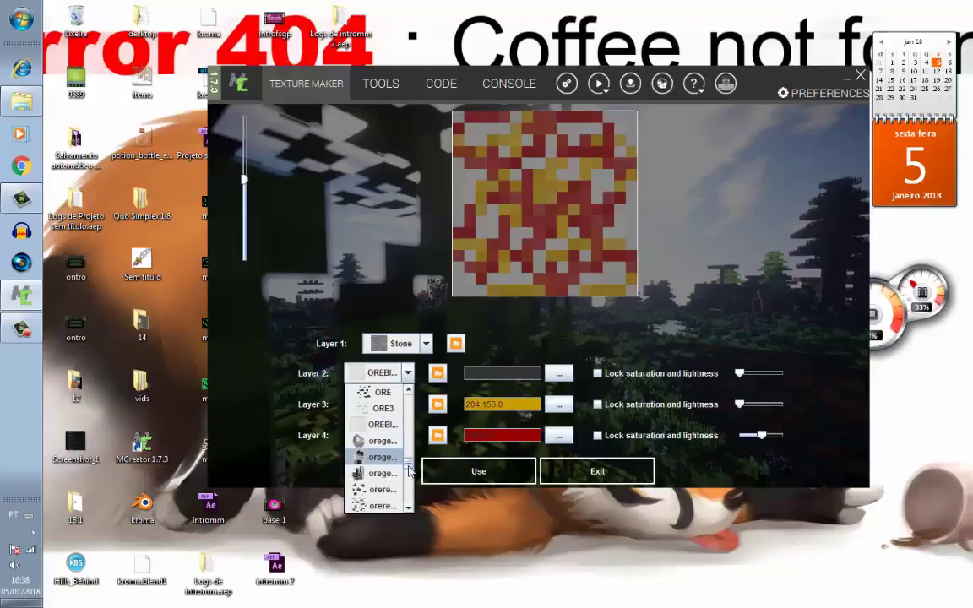
left_click_drag(409, 468, 409, 482)
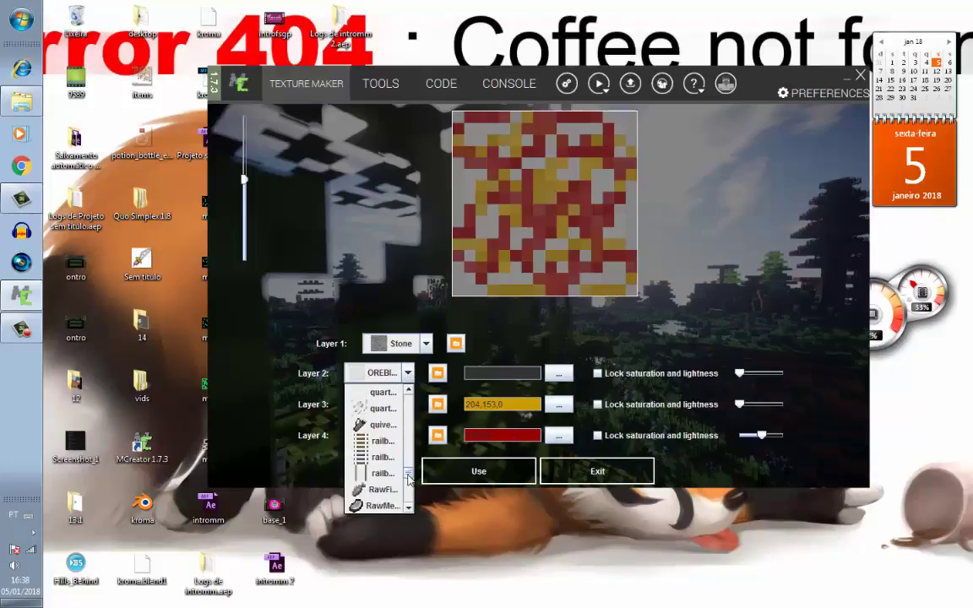
left_click(385, 410)
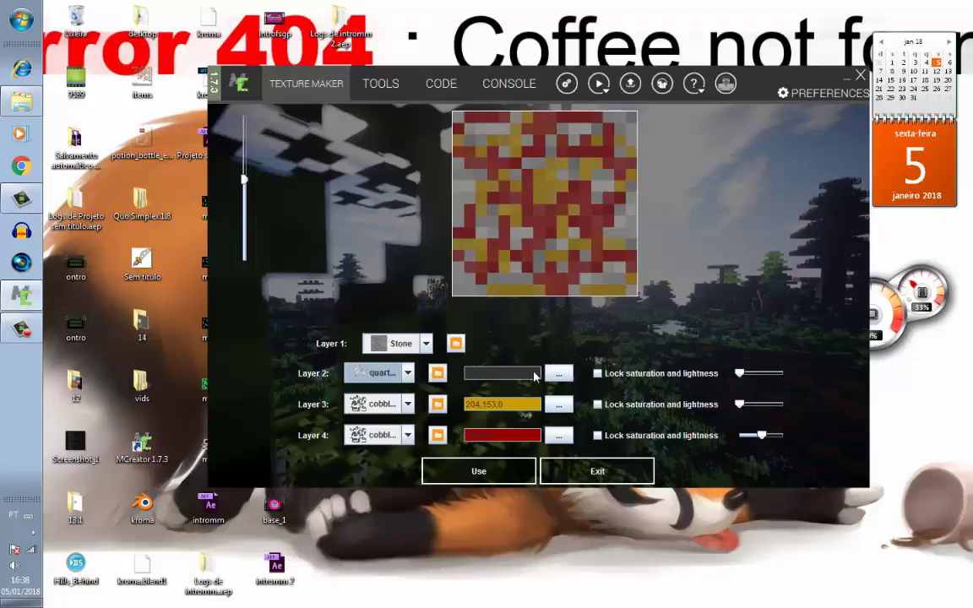
Step: Save the texture under the name limbograss and leave the texture maker
left_click(471, 482)
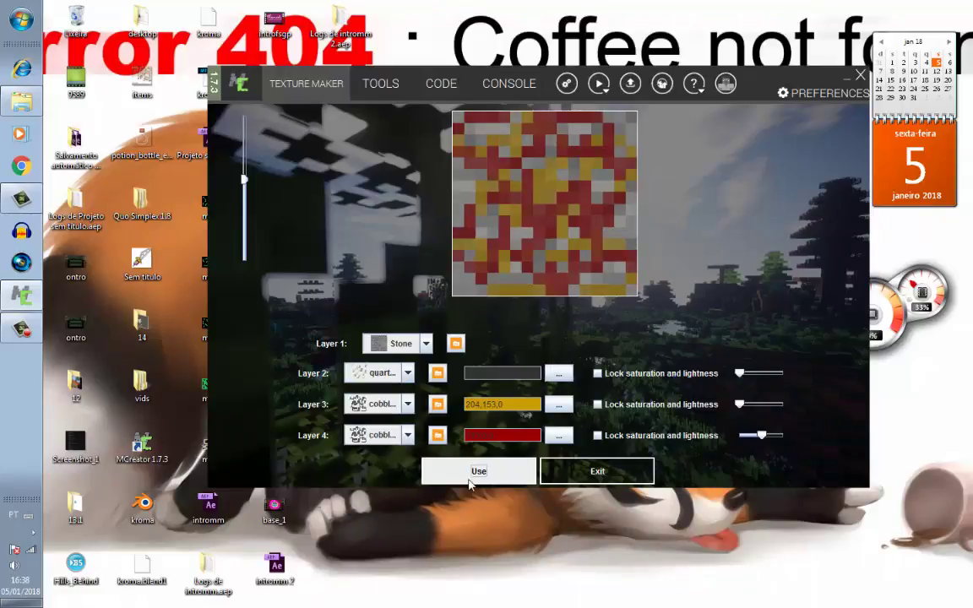
left_click(490, 326)
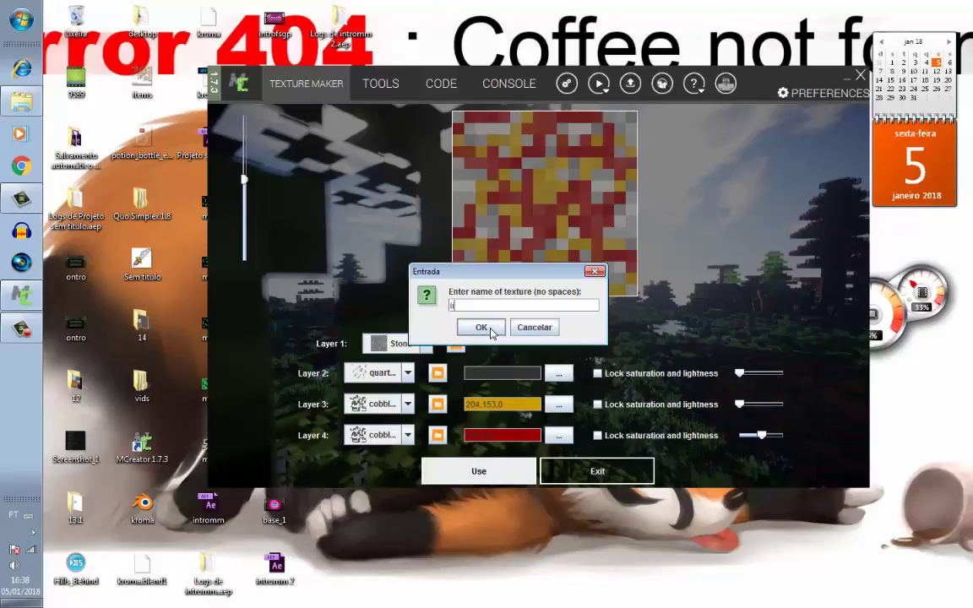
type("limbograss")
left_click(492, 331)
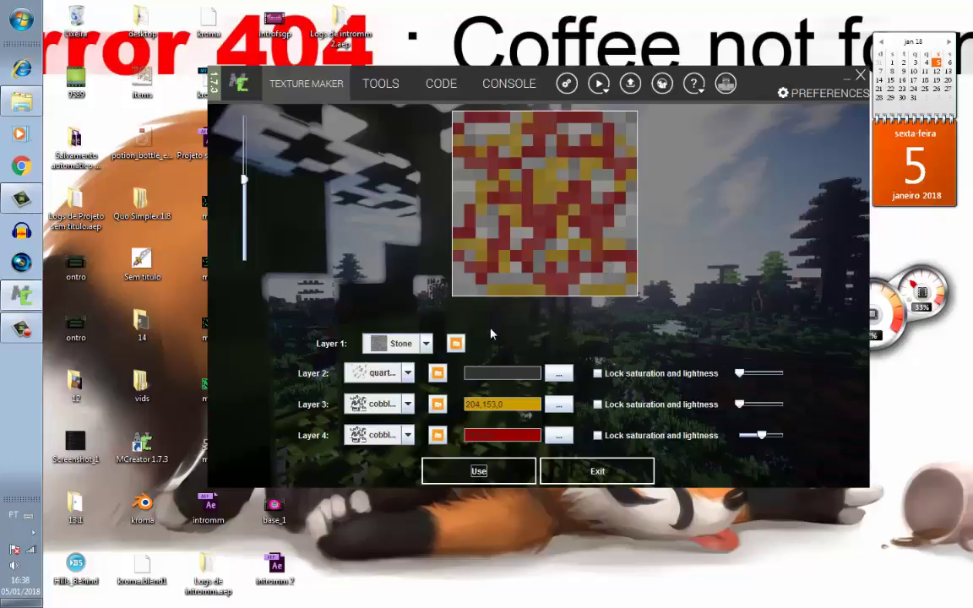
left_click(597, 470)
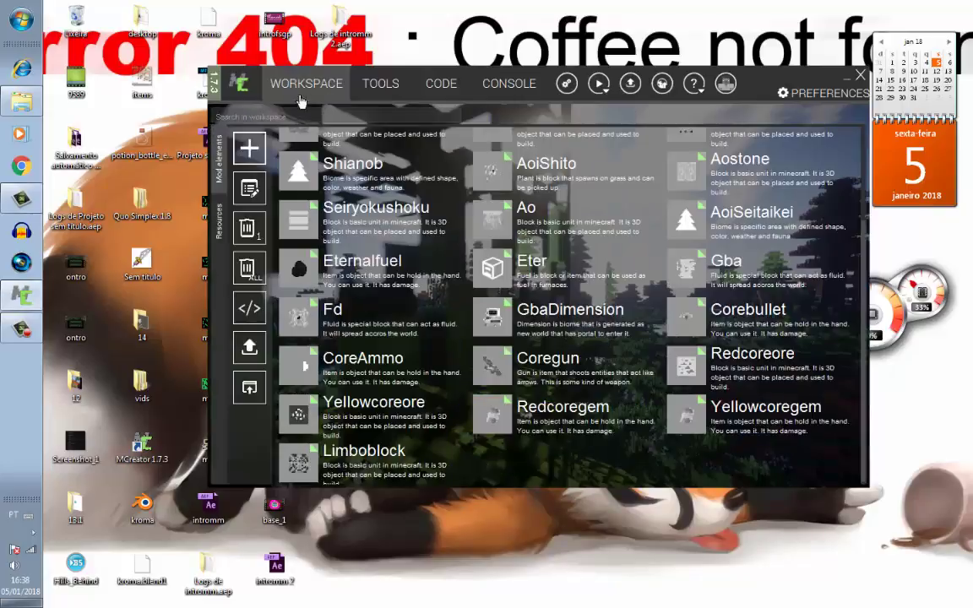
Step: Create a new mod element of type Block named Limbograss
left_click(249, 149)
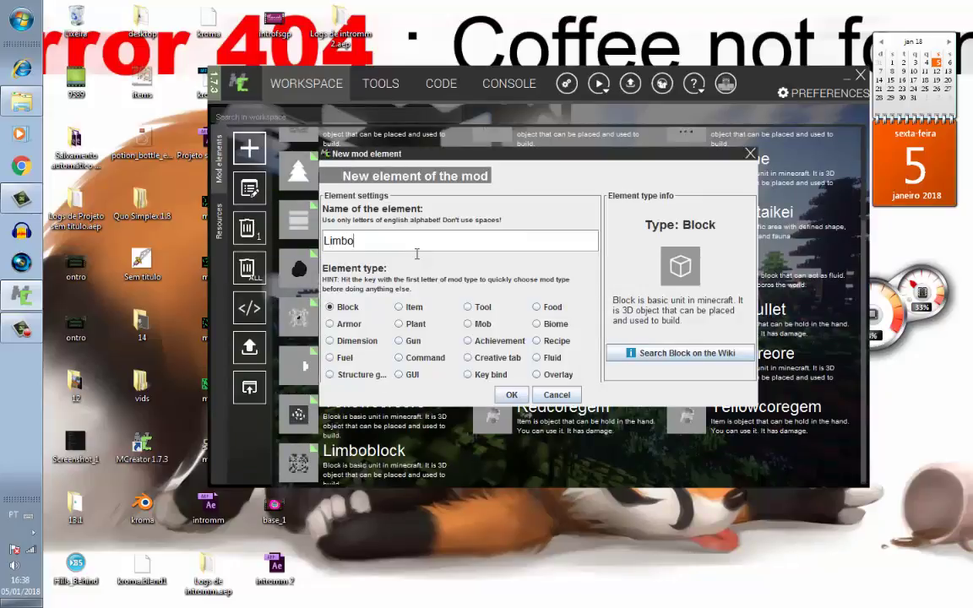
type("Limbograss")
key("Return")
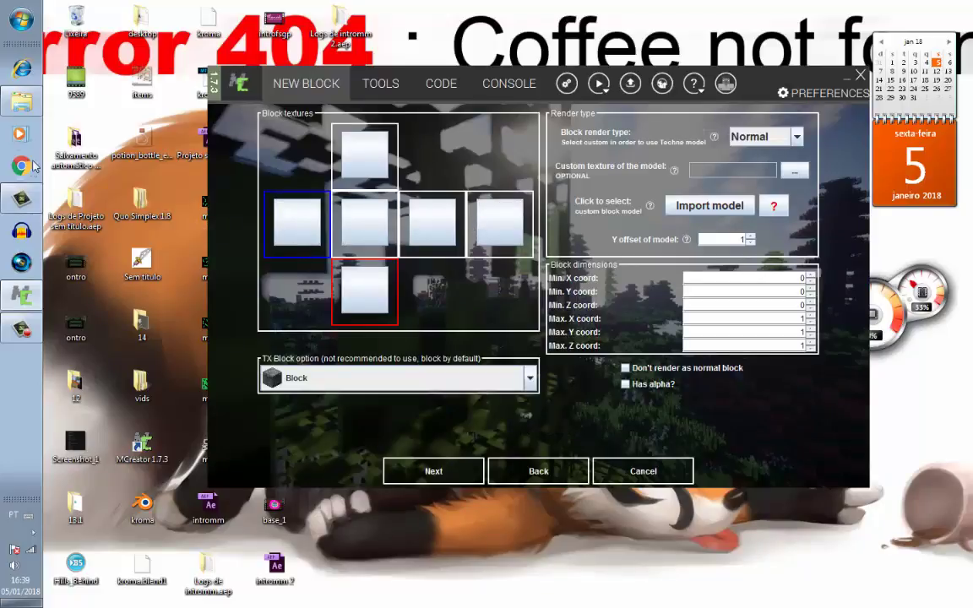
Step: Switch to Chrome and search Google for "mcreator block texture"
left_click(372, 235)
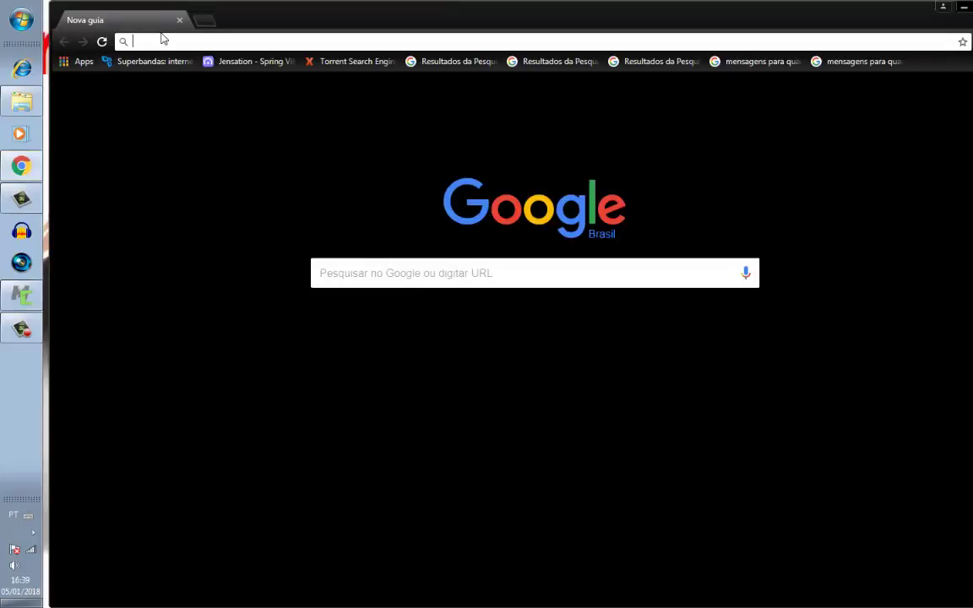
type("mcre")
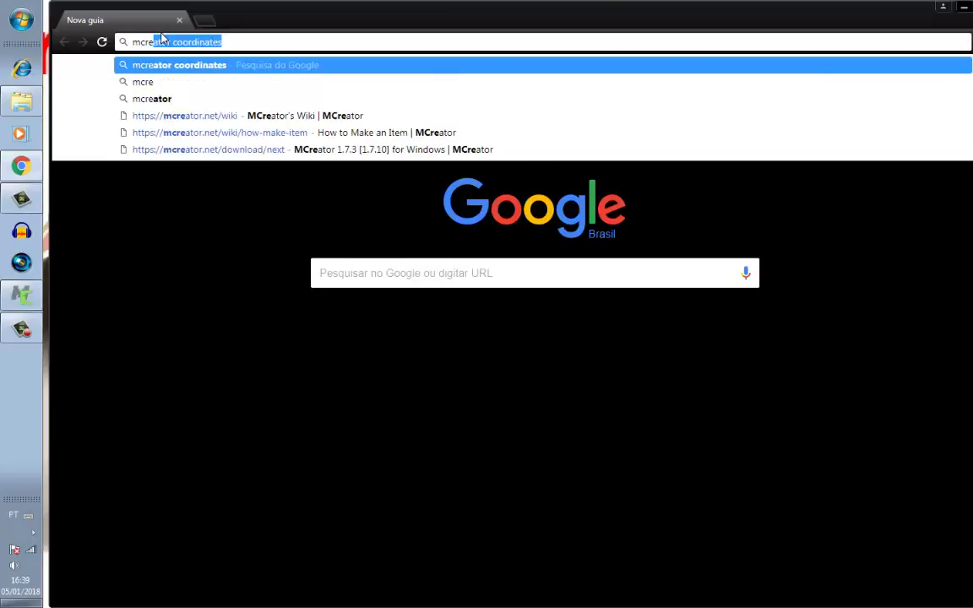
type("ator ")
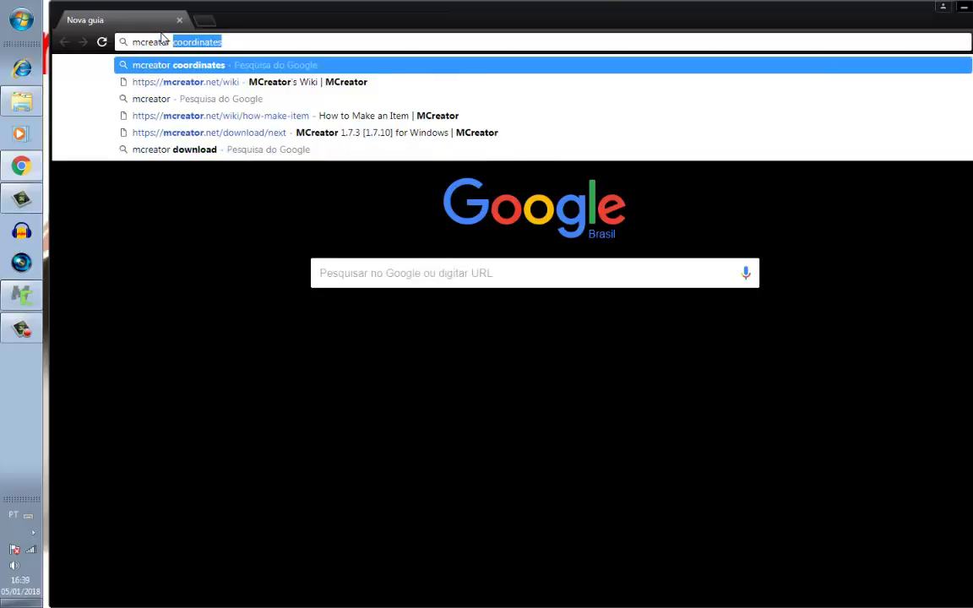
type("block ")
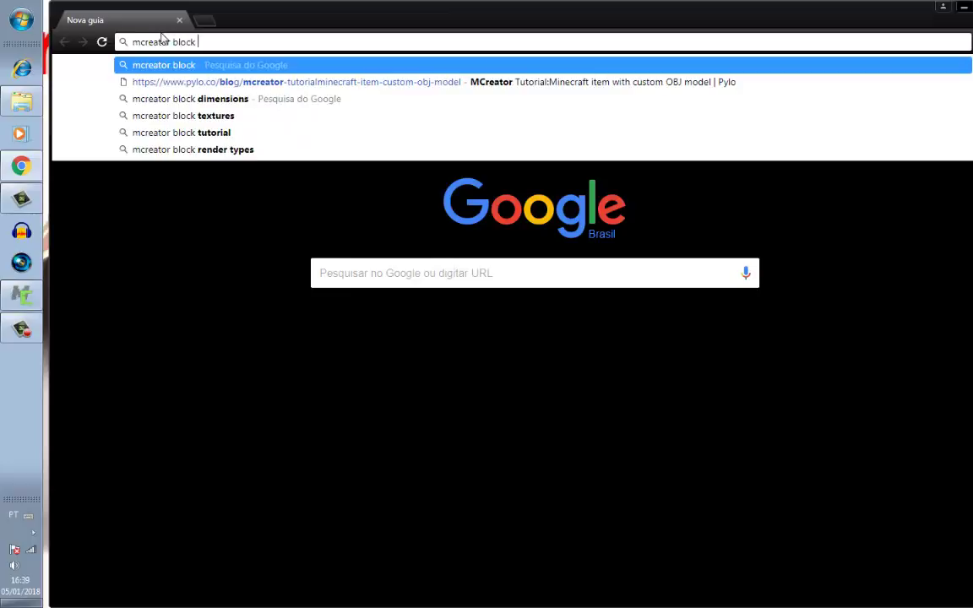
type("texture")
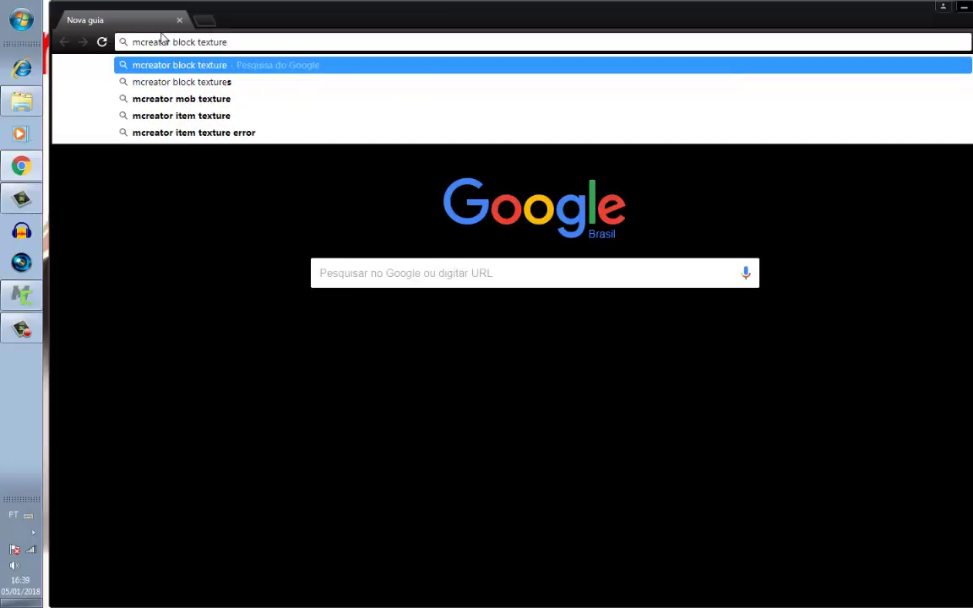
key("Return")
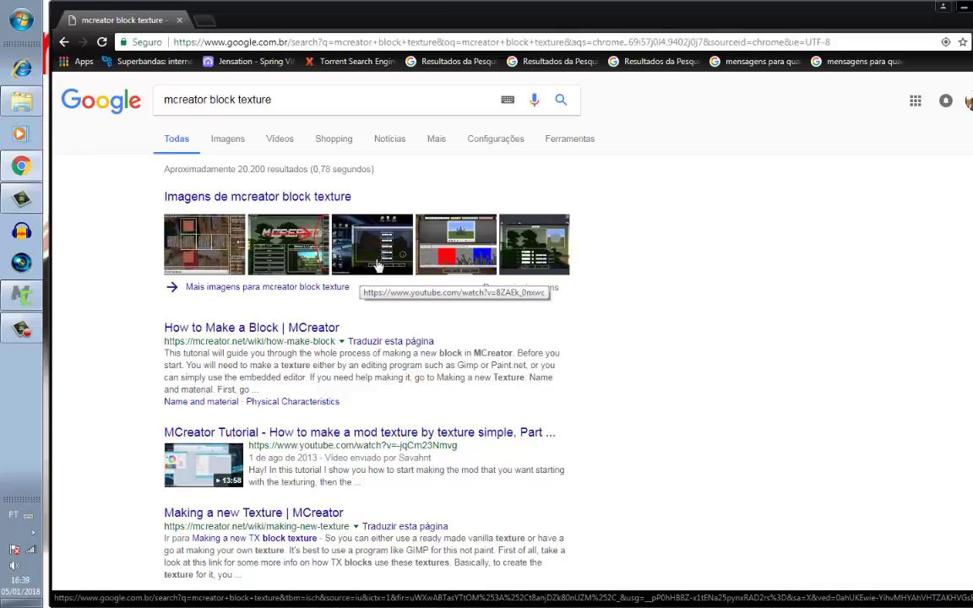
Step: Open the image results for the search and enlarge the first image, showing the animated texture maker
left_click(308, 287)
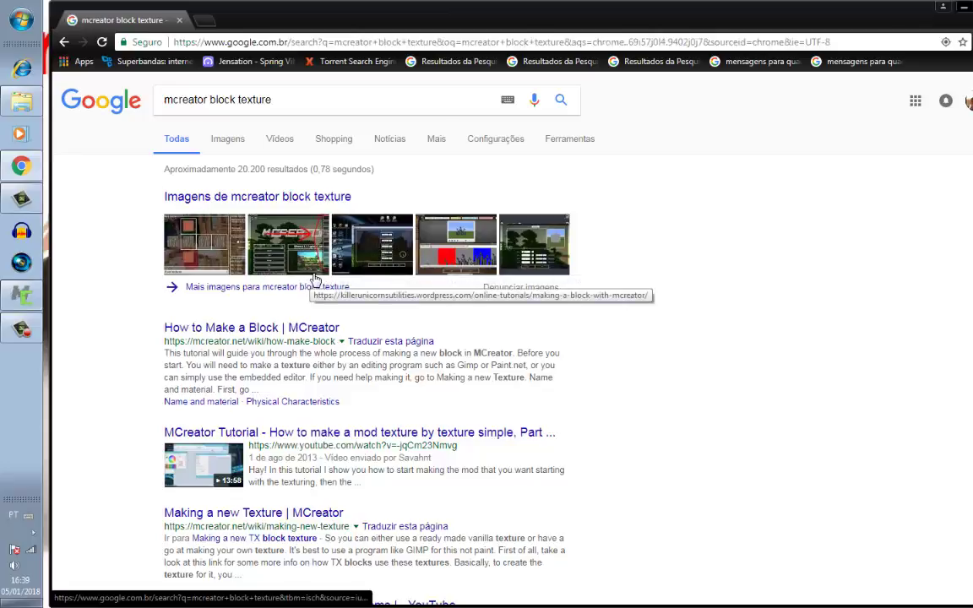
left_click(431, 251)
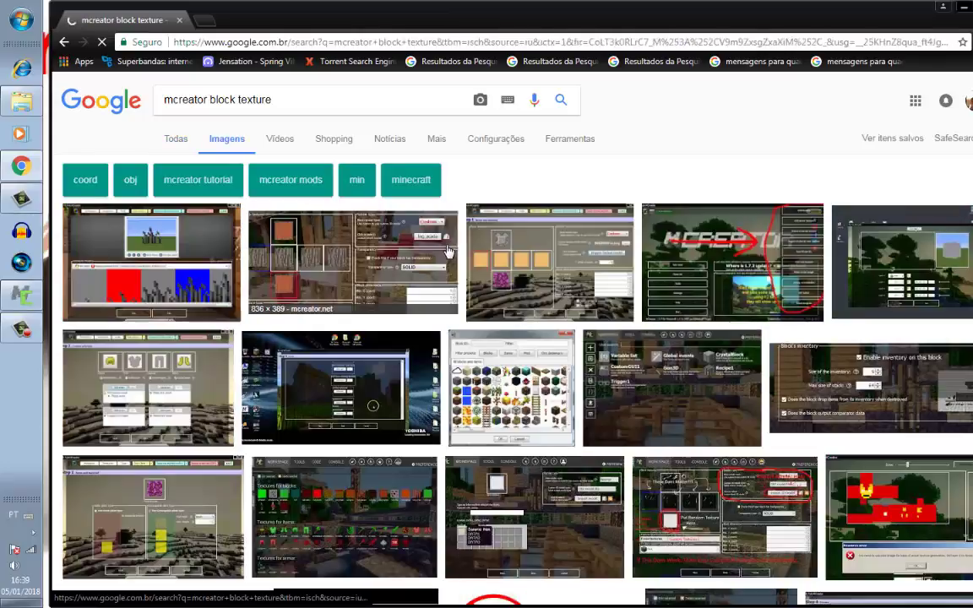
left_click(163, 236)
left_click(163, 236)
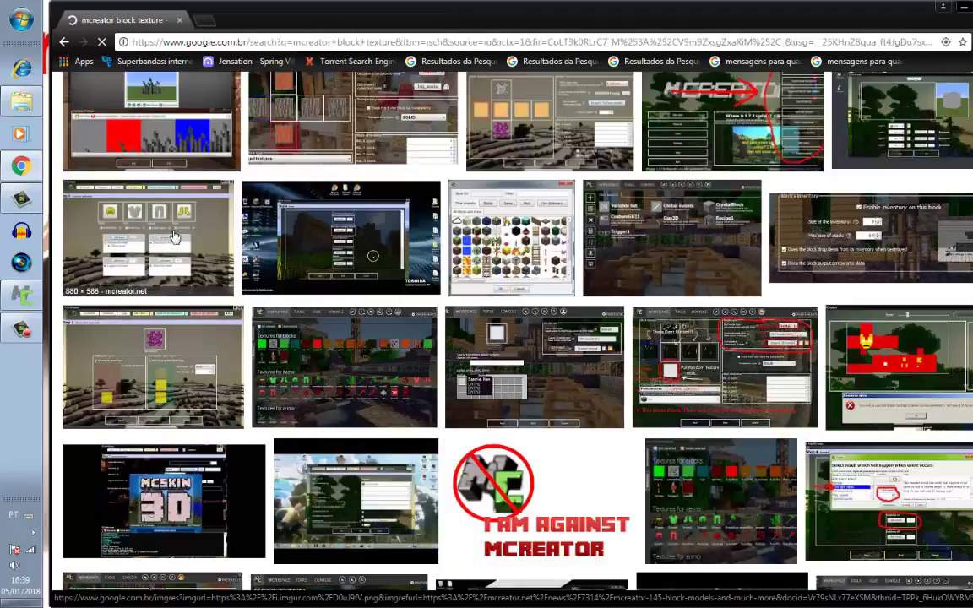
left_click(194, 132)
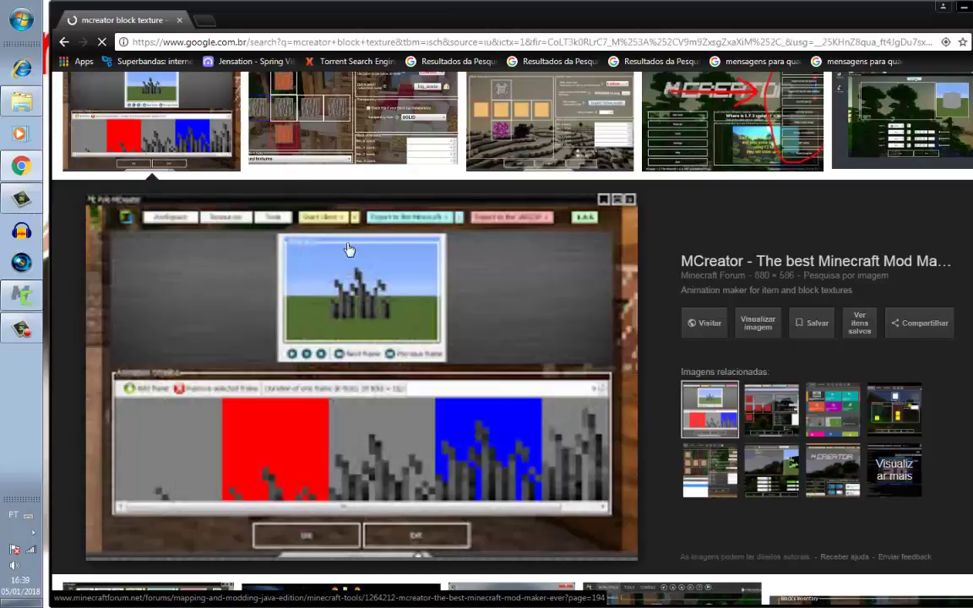
left_click(24, 291)
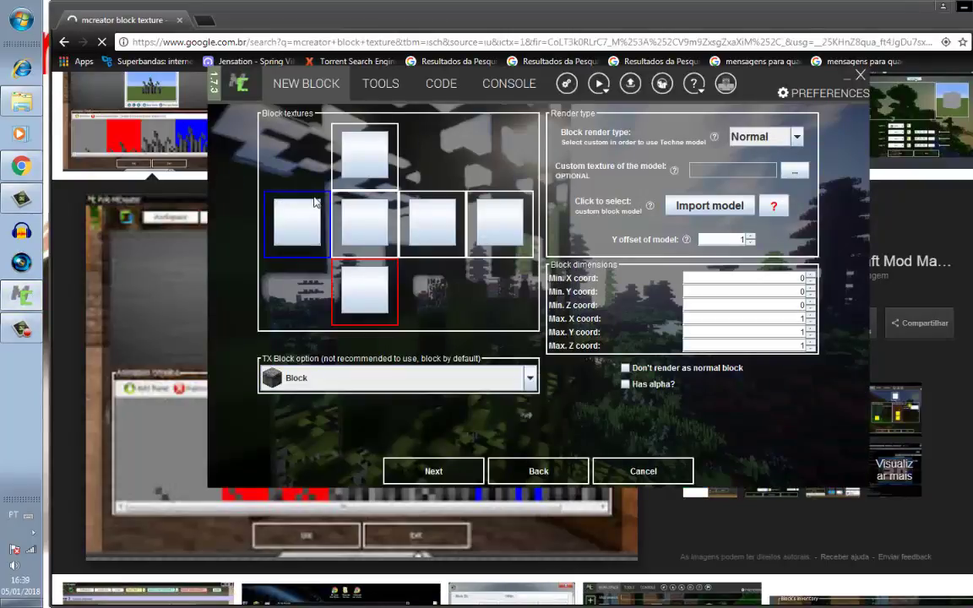
left_click(159, 282)
left_click(217, 245)
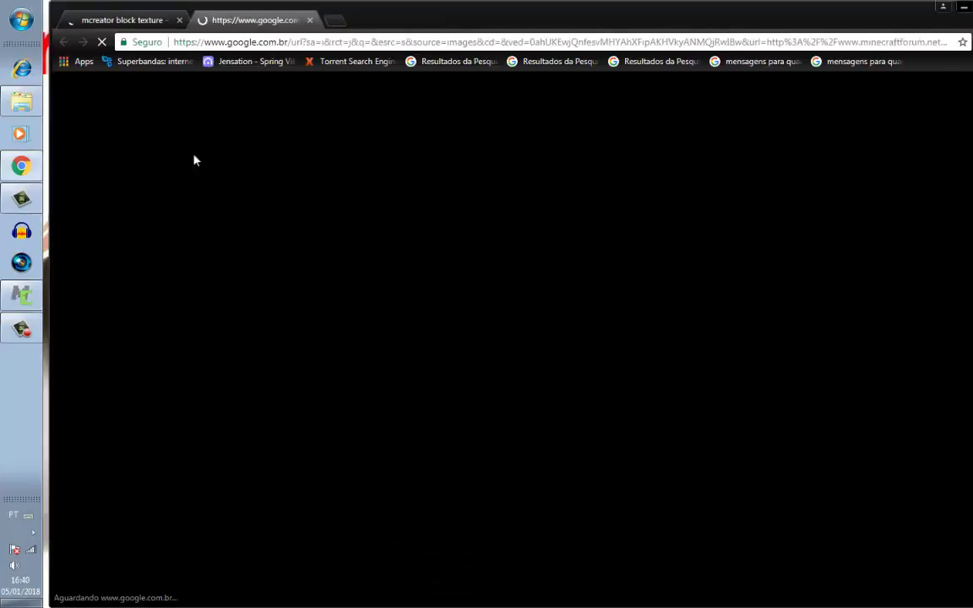
left_click(310, 20)
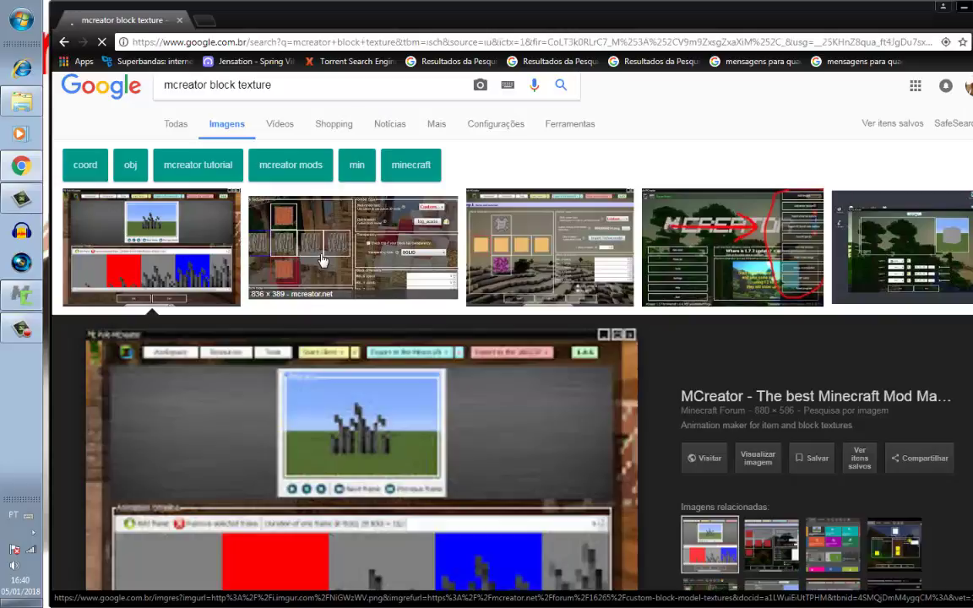
Step: Switch back to MCreator and check the textures available for the blue-outlined block face without selecting one
left_click(22, 300)
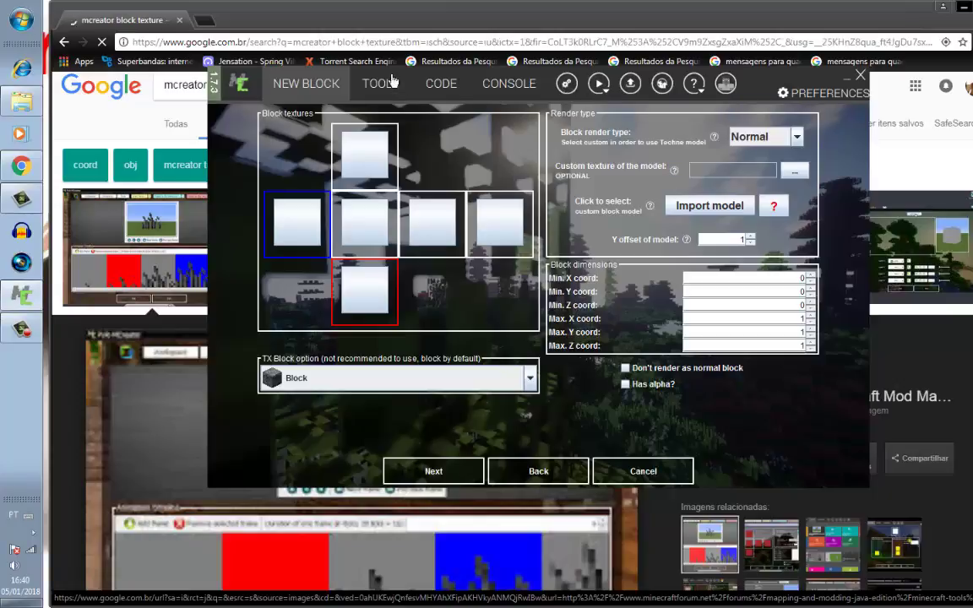
left_click(294, 218)
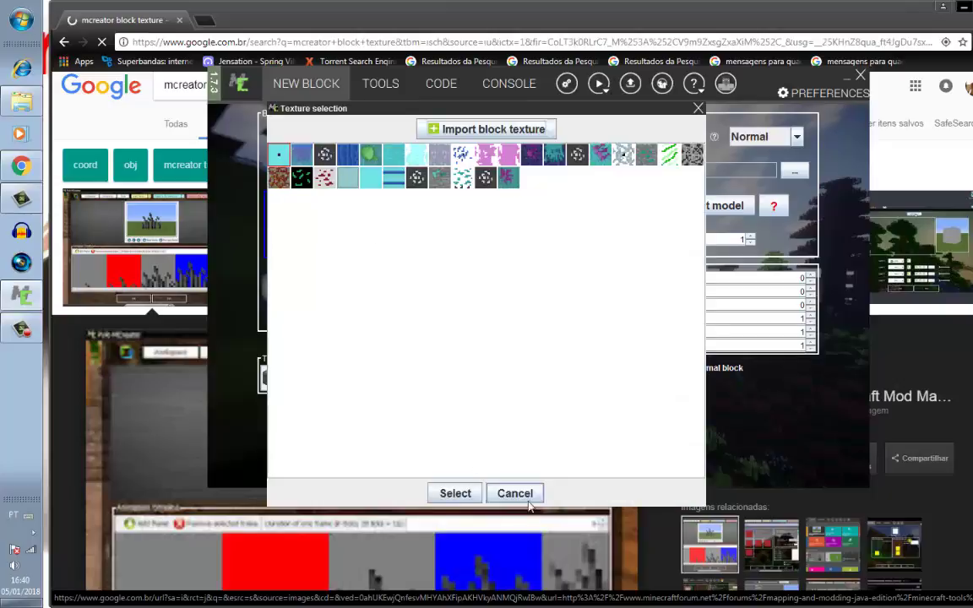
left_click(535, 495)
Step: Start a new item/block texture and browse the base images available for layer 1
left_click(382, 85)
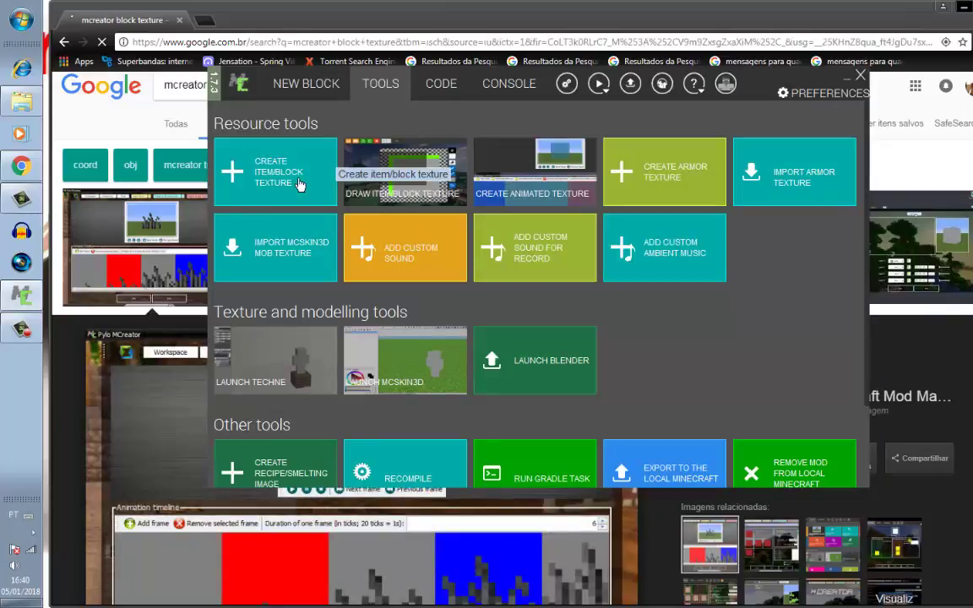
left_click(271, 147)
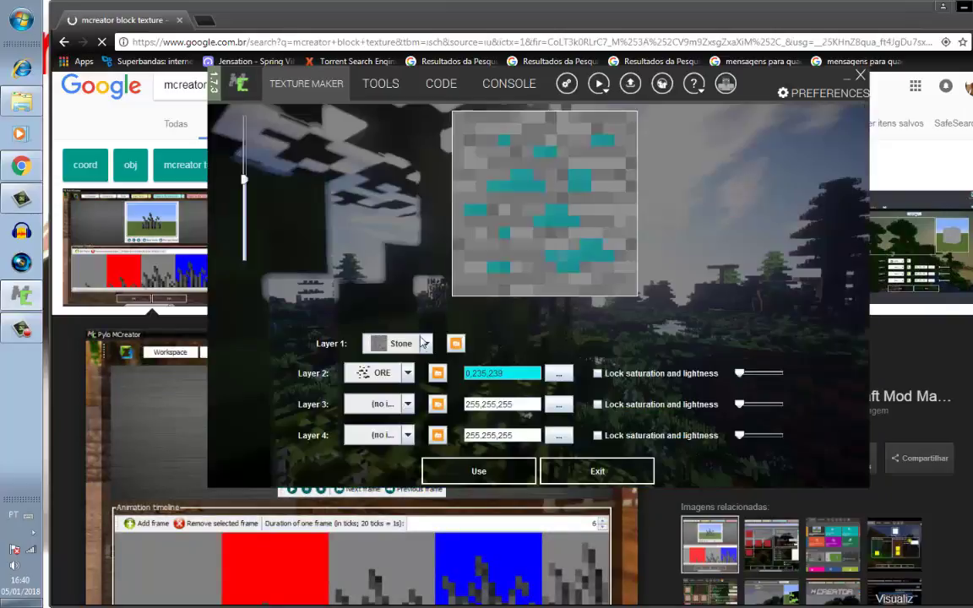
left_click(423, 343)
scroll(381, 444, "down", 10)
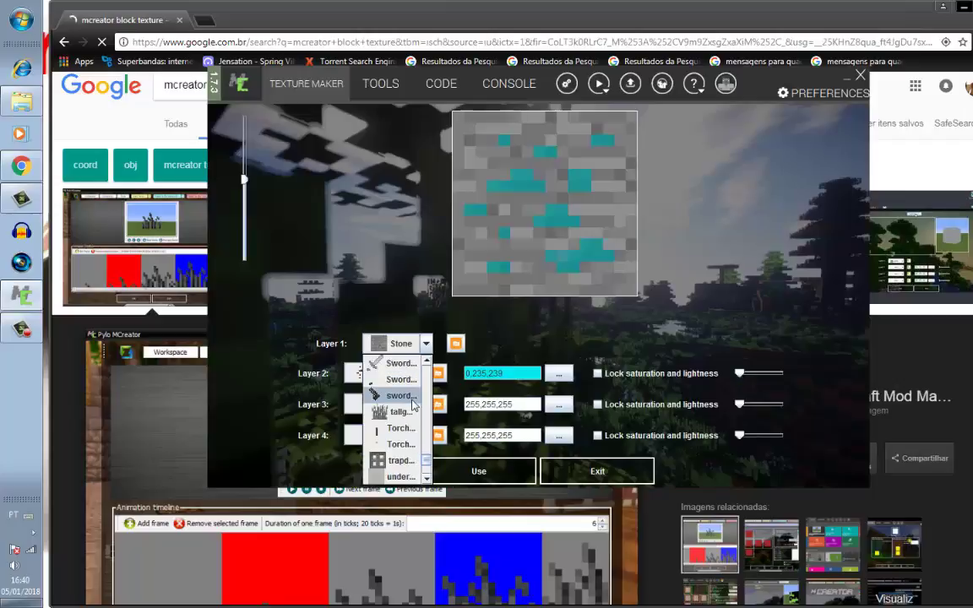